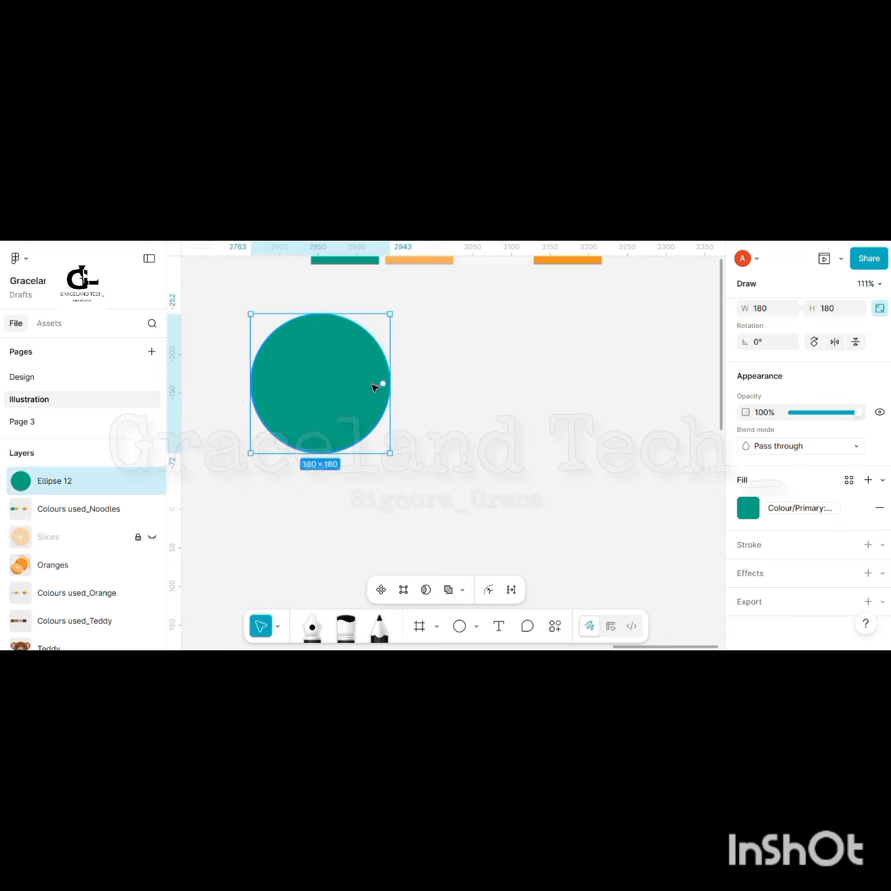
- Turn the green circle into a lower half-circle by setting its arc sweep to 50%
left_click_drag(382, 384, 328, 393)
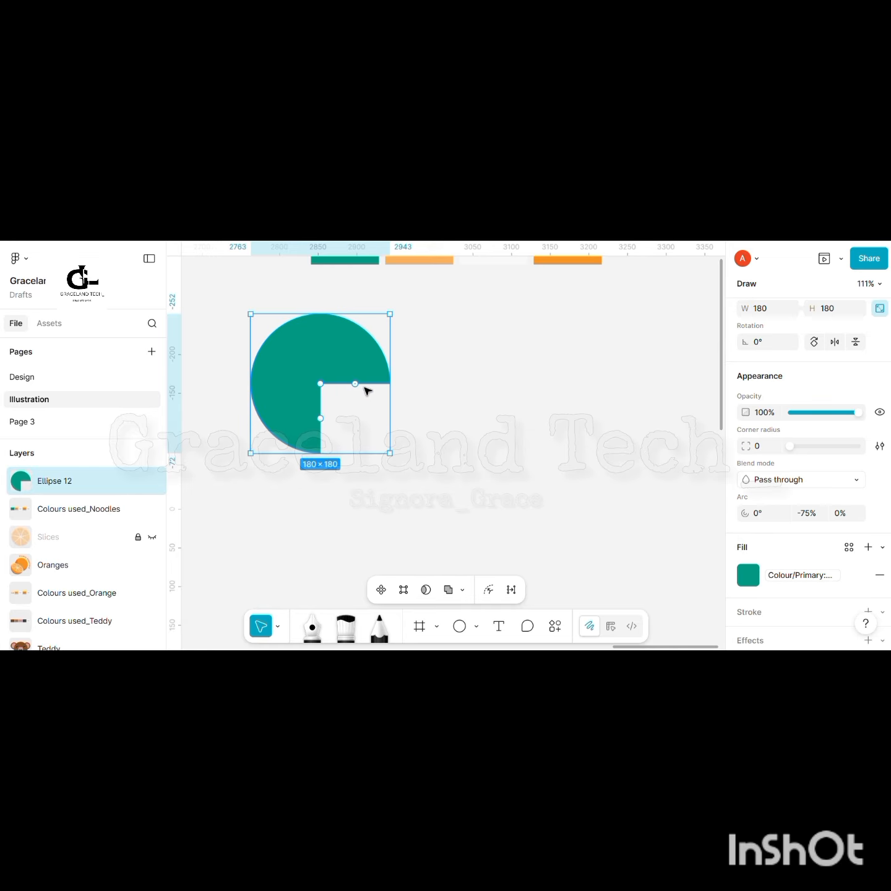
left_click(806, 514)
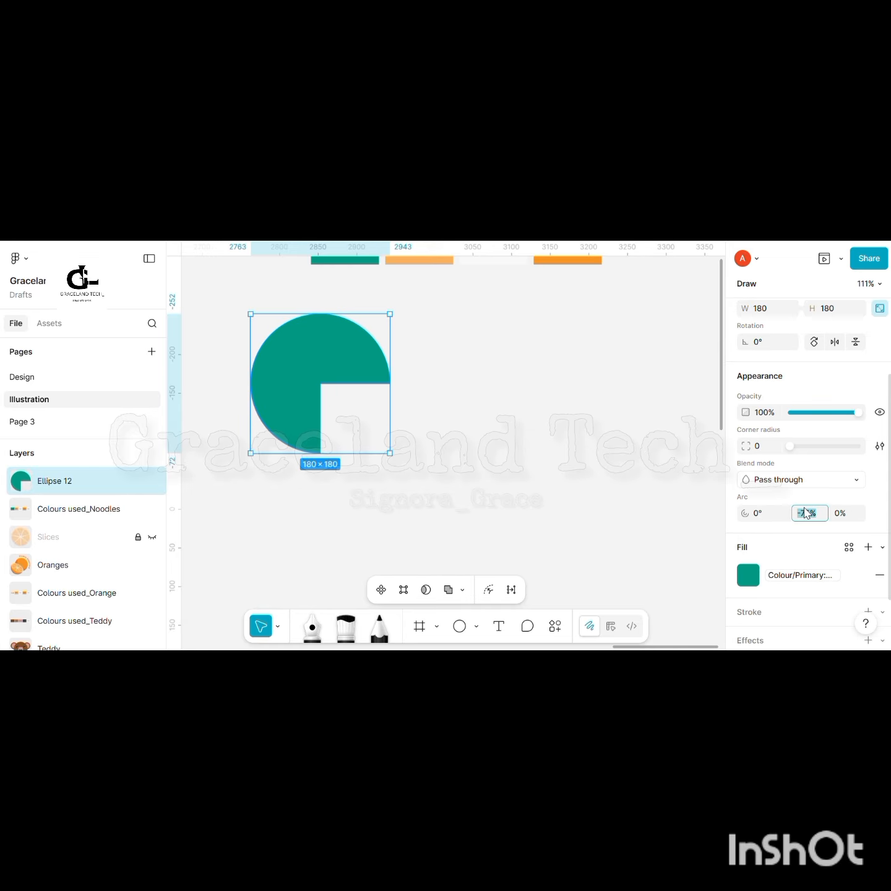
type("50")
key("Return")
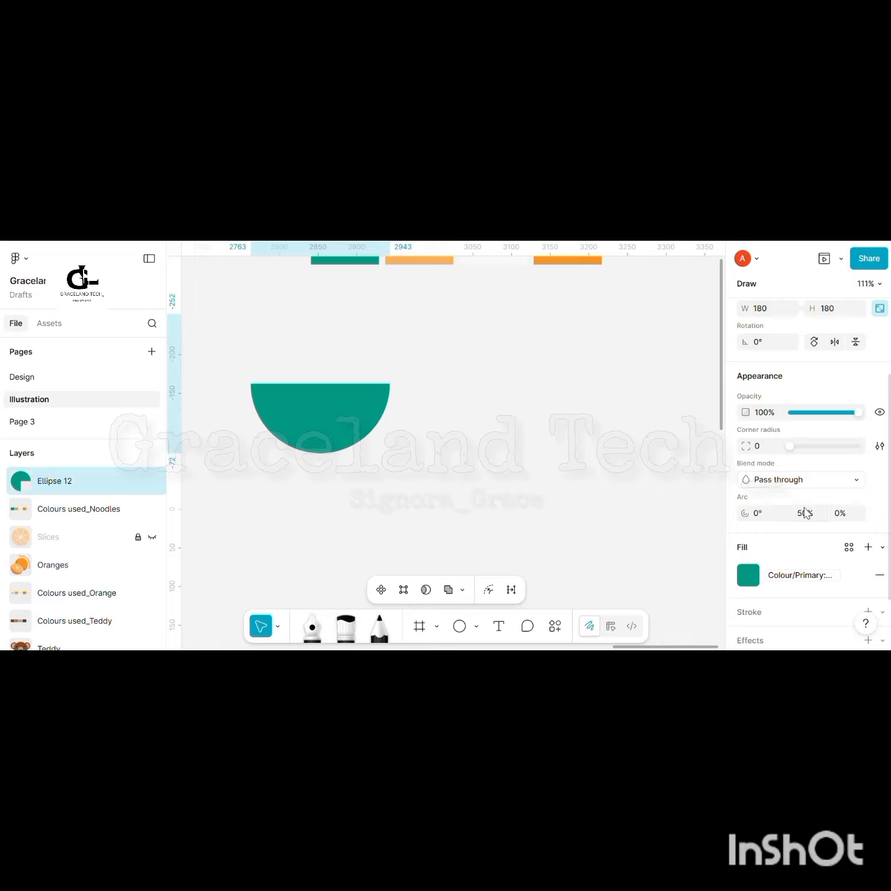
scroll(350, 410, "up", 5)
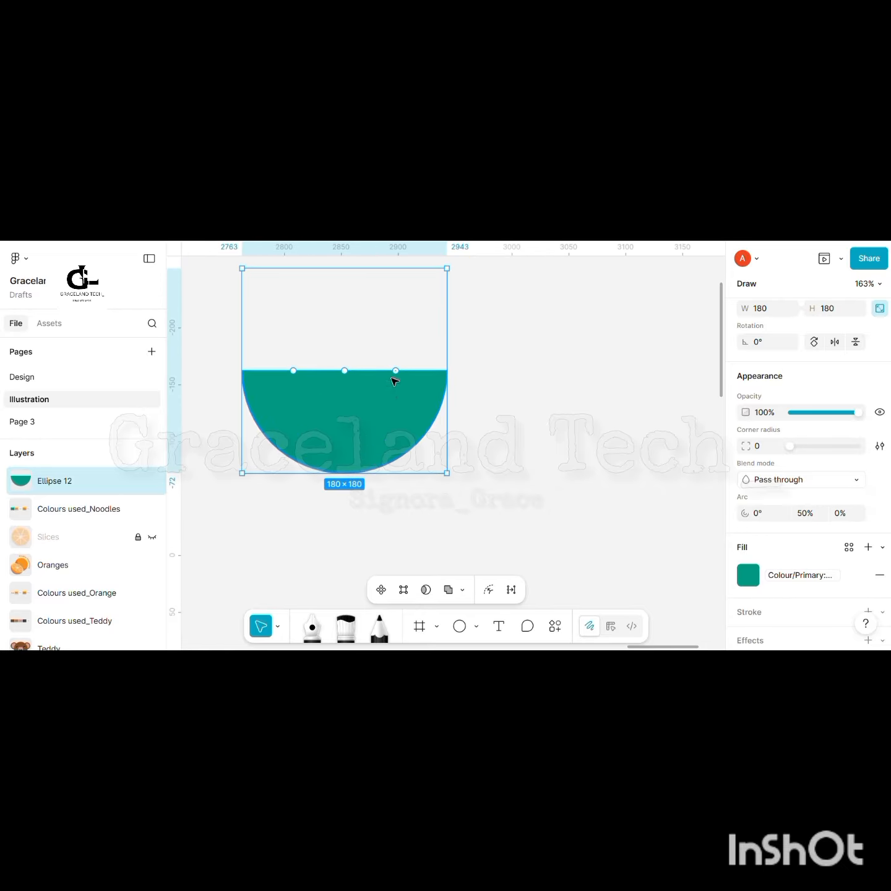
left_click(508, 462)
- Add a rectangle beside the green half-circle and size it to 40 × 12
left_click(476, 627)
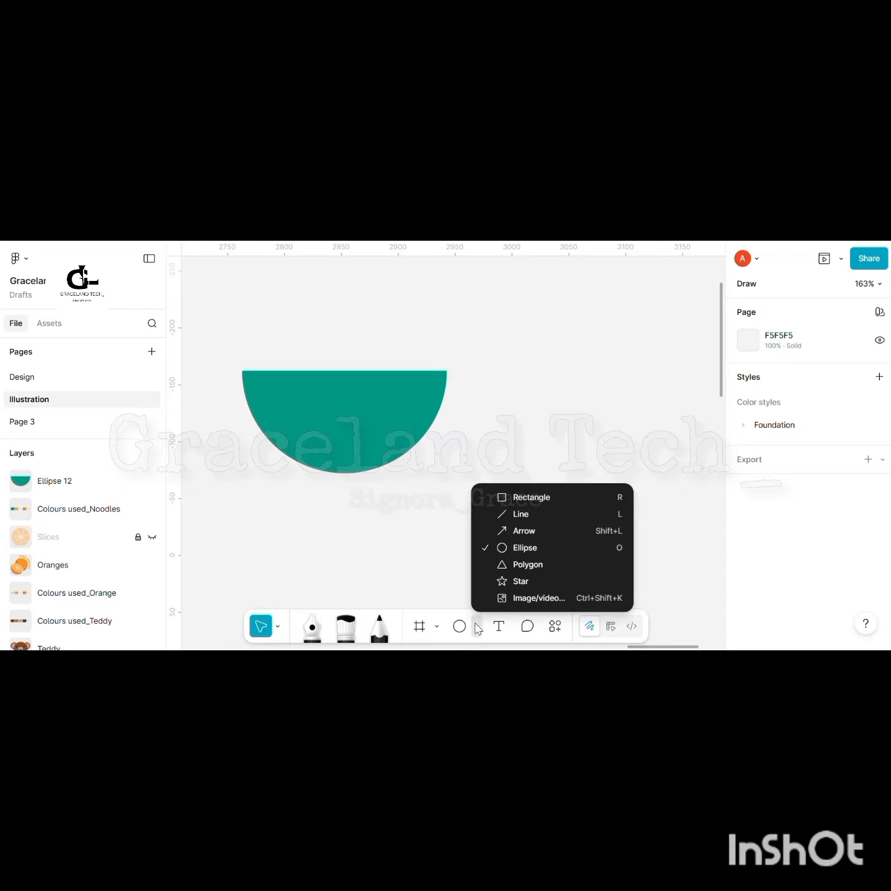
left_click(520, 502)
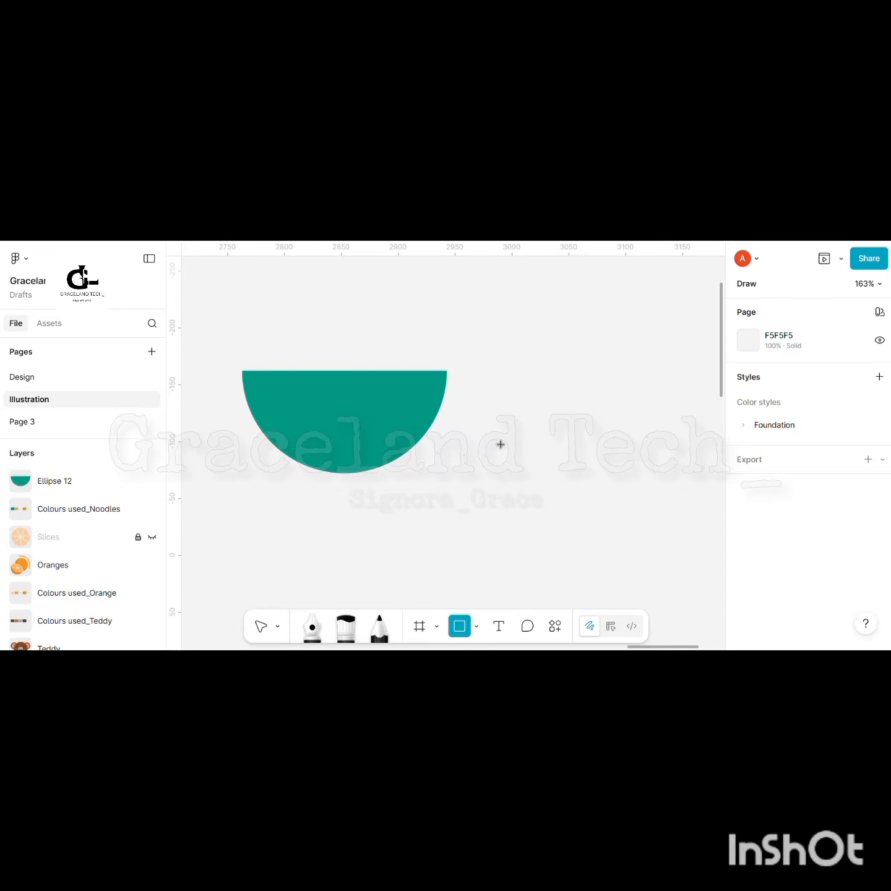
left_click(501, 431)
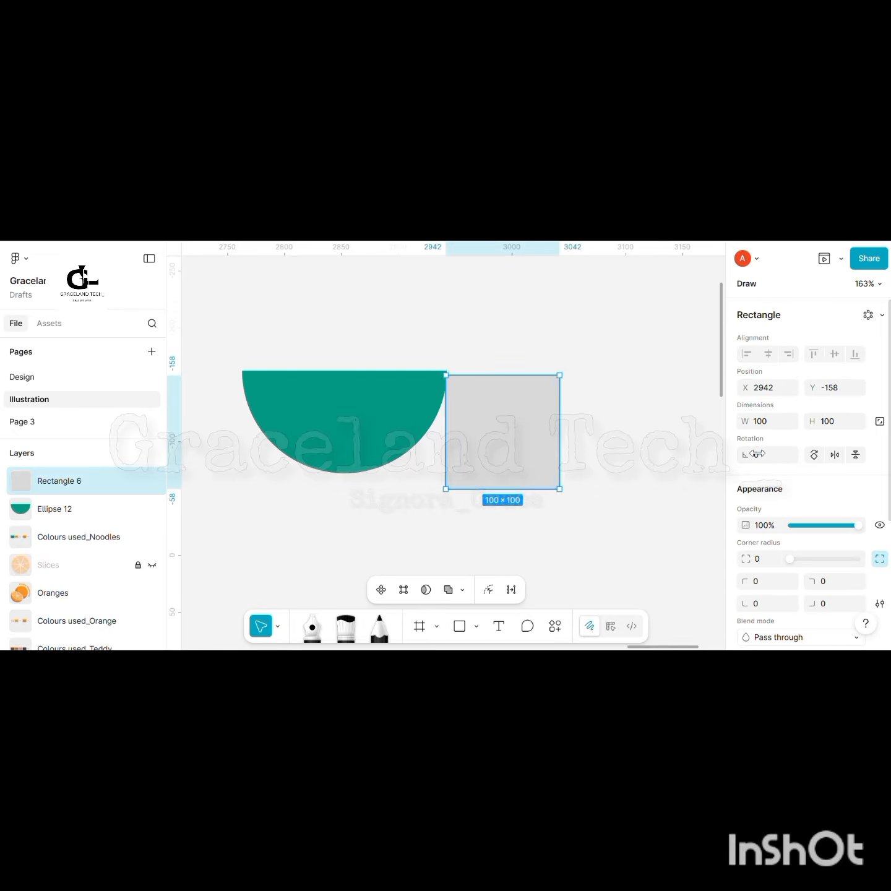
scroll(776, 509, "down", 3)
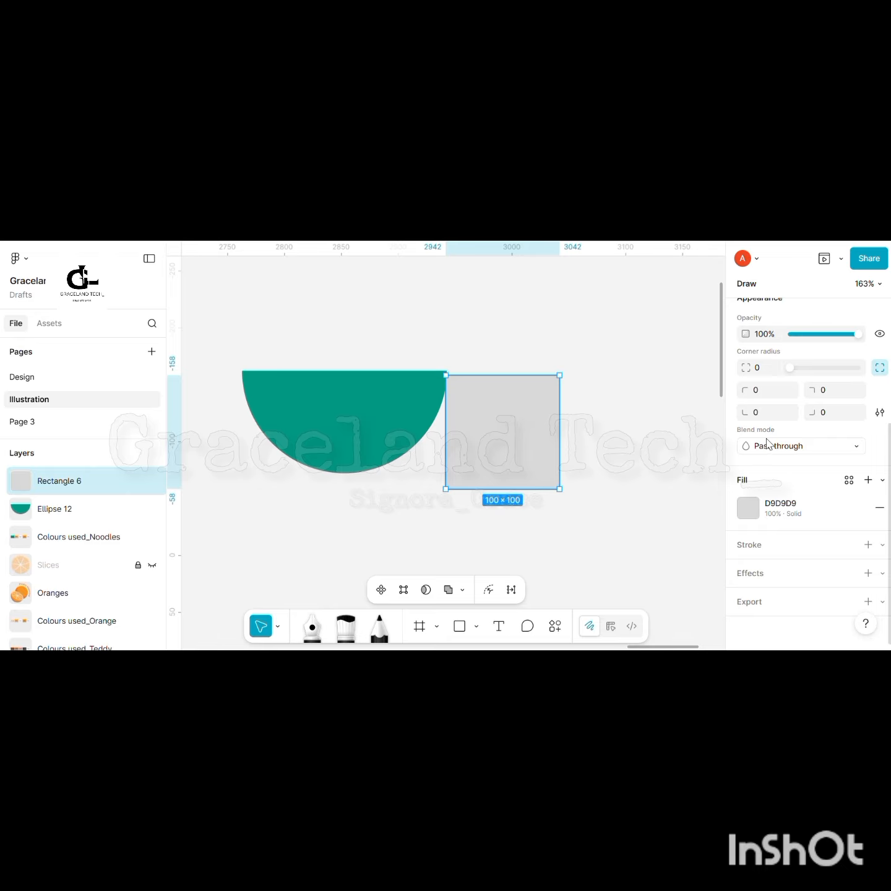
scroll(763, 369, "up", 3)
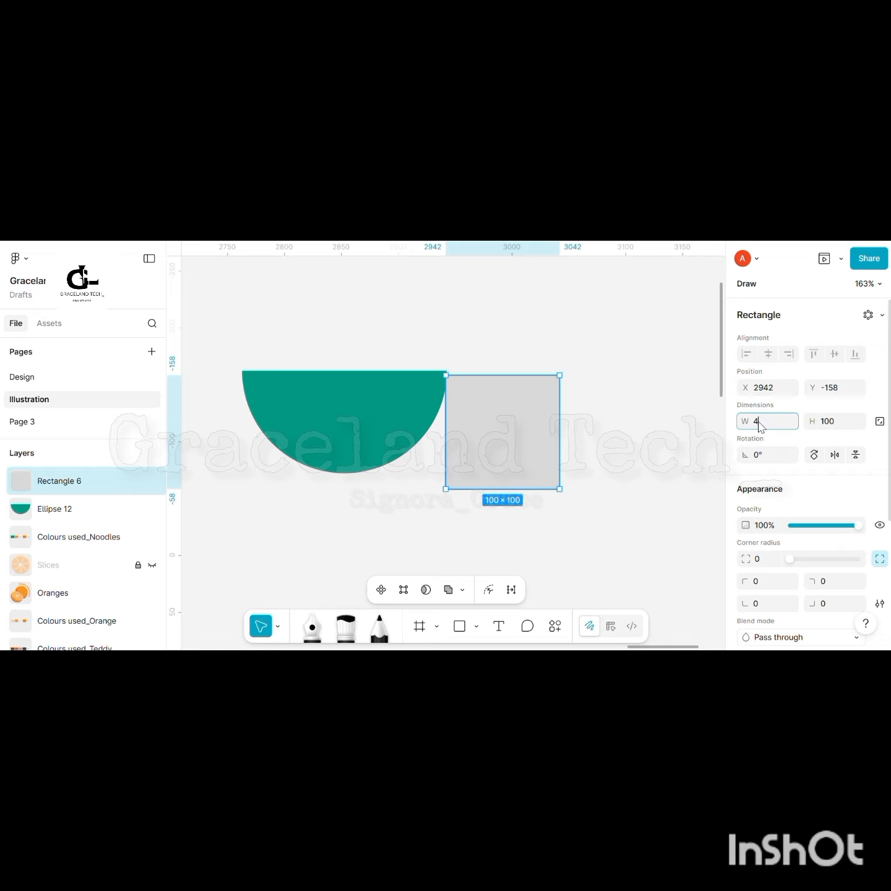
left_click(836, 421)
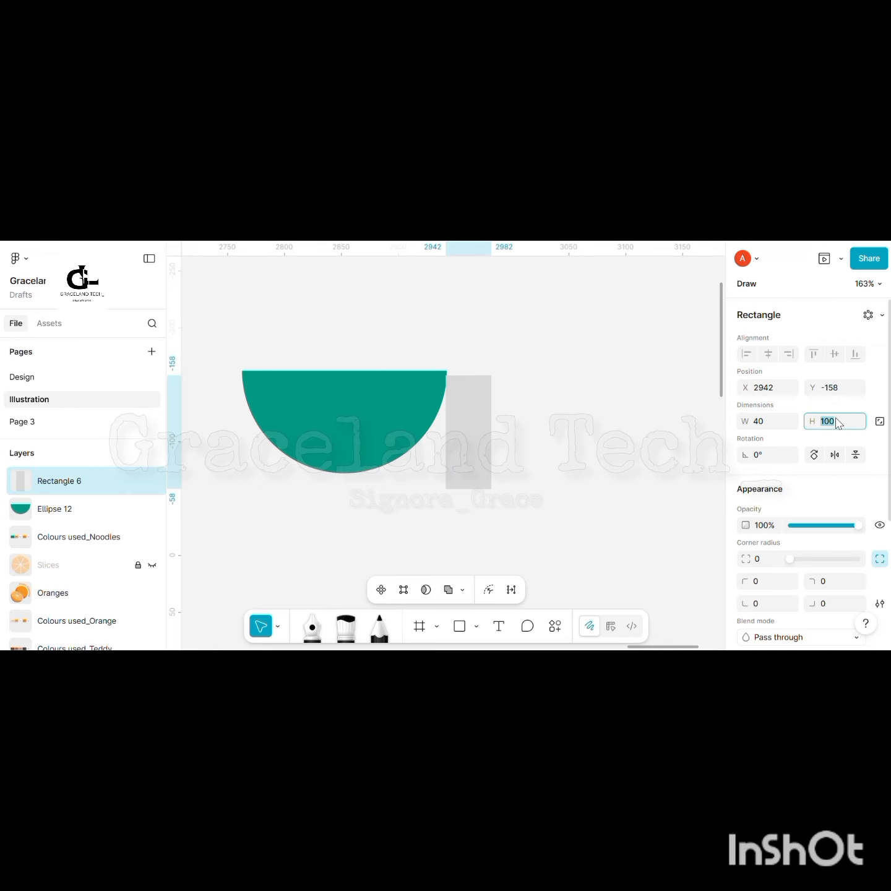
key("Return")
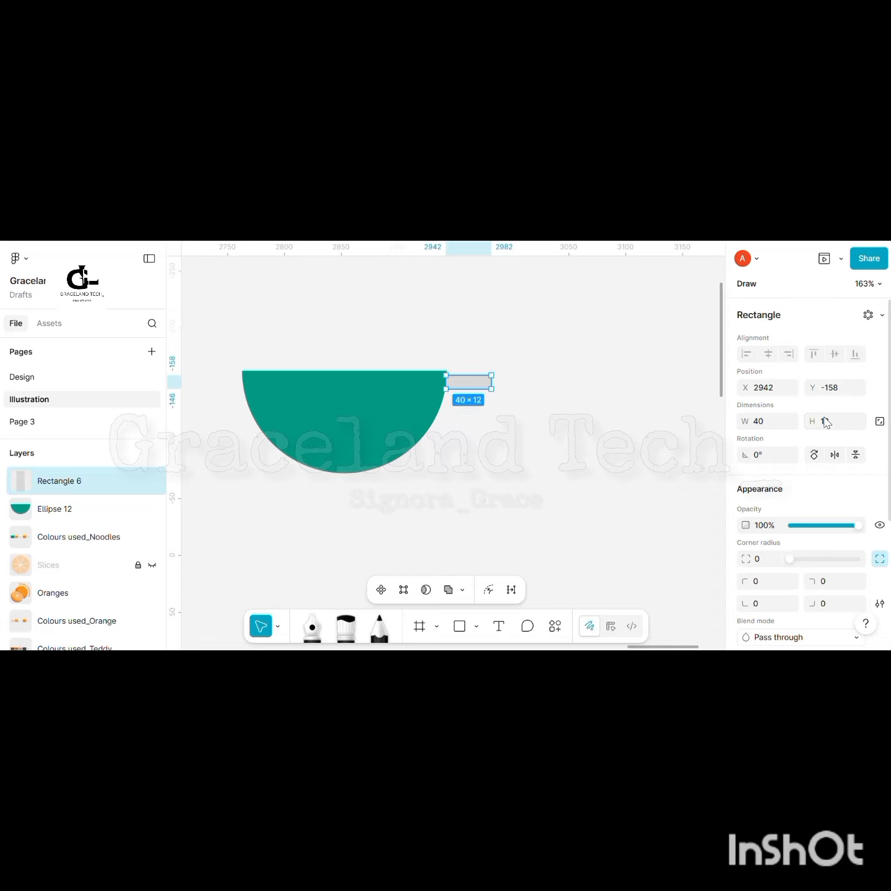
- Centre the rectangle directly beneath the half-circle and fill it with the green Colour/Primary style
mouse_move(471, 382)
left_mouse_down()
mouse_move(408, 454)
mouse_move(344, 481)
left_mouse_up()
scroll(817, 477, "down", 3)
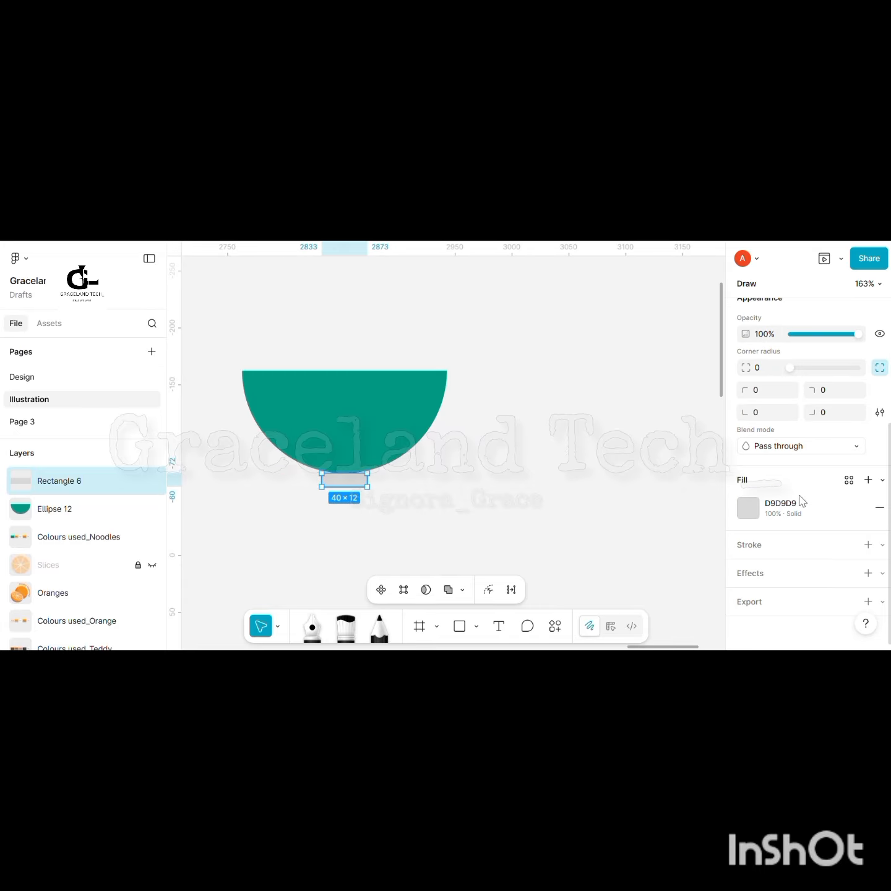
left_click(749, 510)
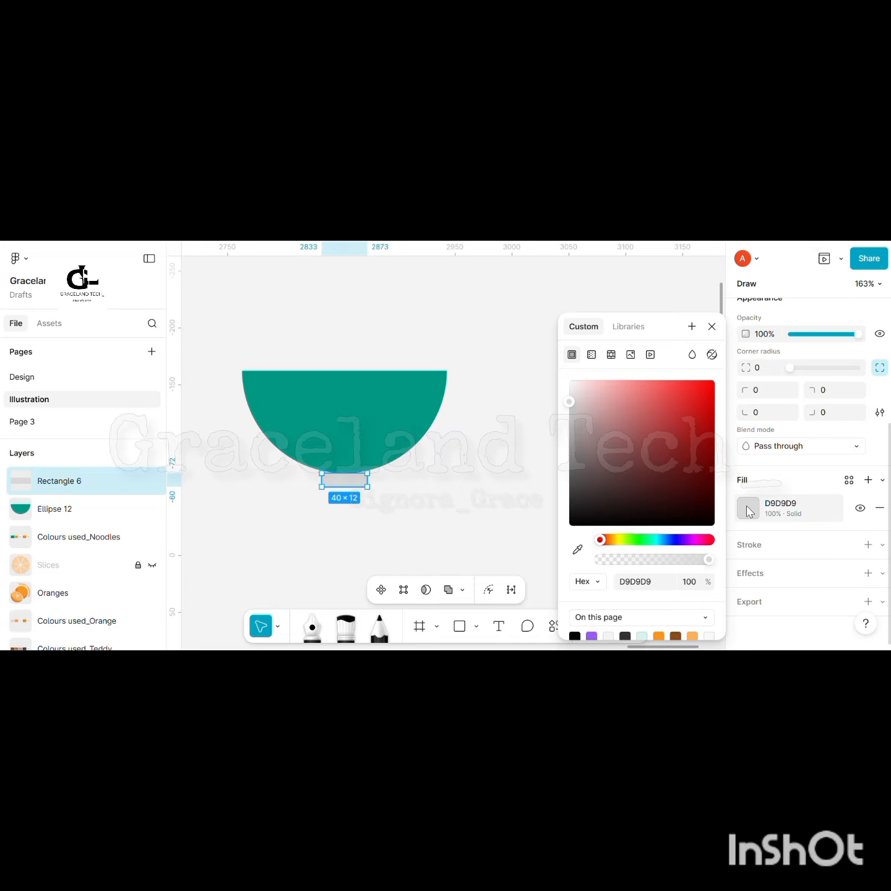
left_click(850, 481)
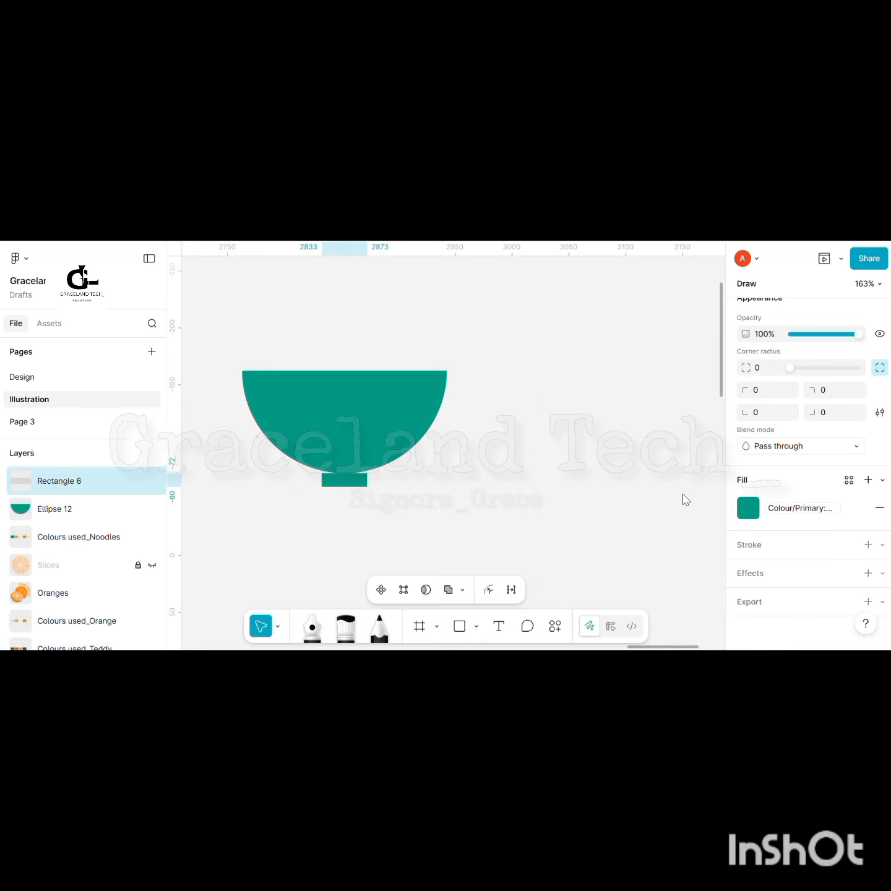
left_click(679, 495)
- Move the green rectangle up so it overlaps the half-circle's lowest edge, and send it to the back
left_click_drag(359, 489, 352, 478)
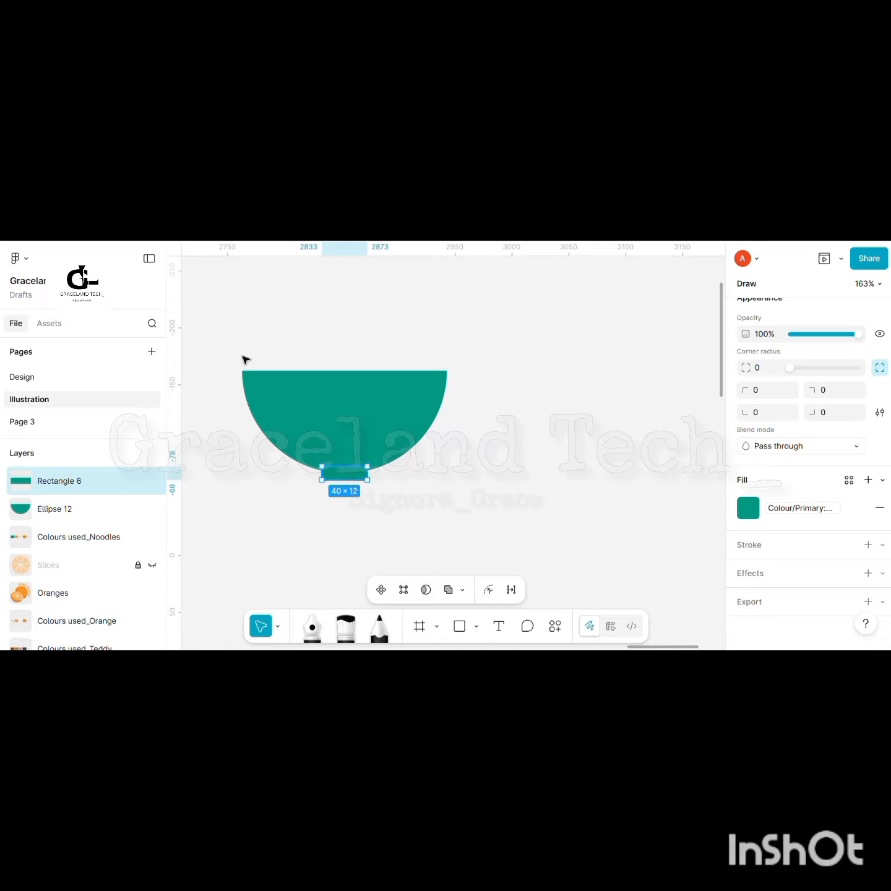
right_click(345, 476)
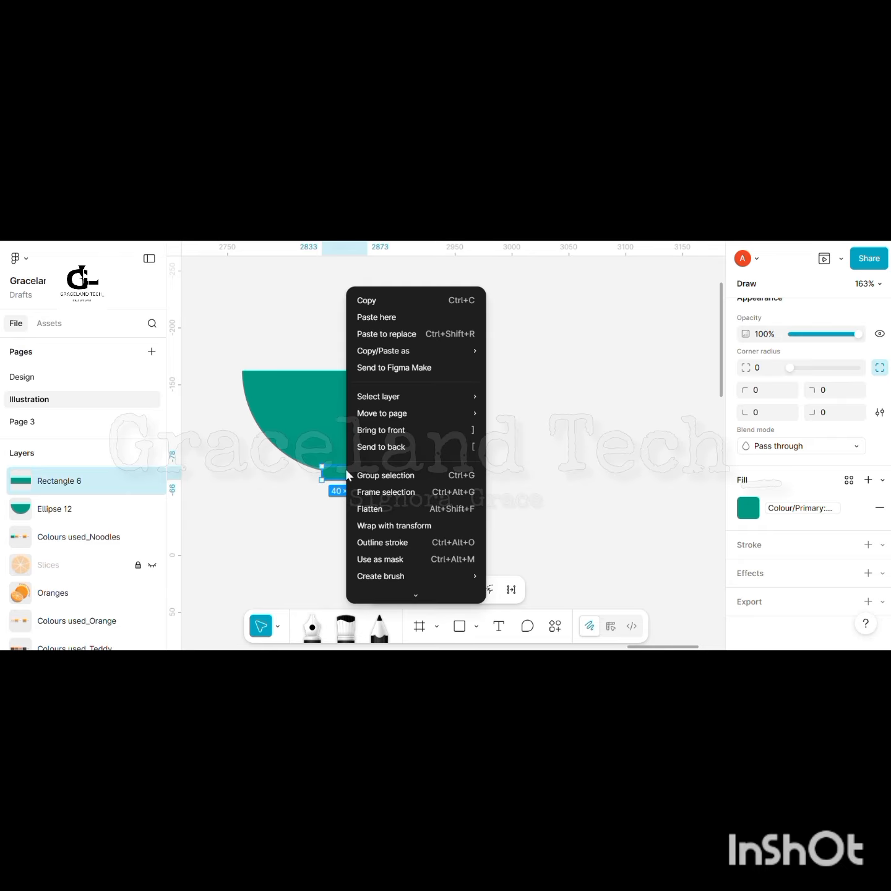
left_click(377, 448)
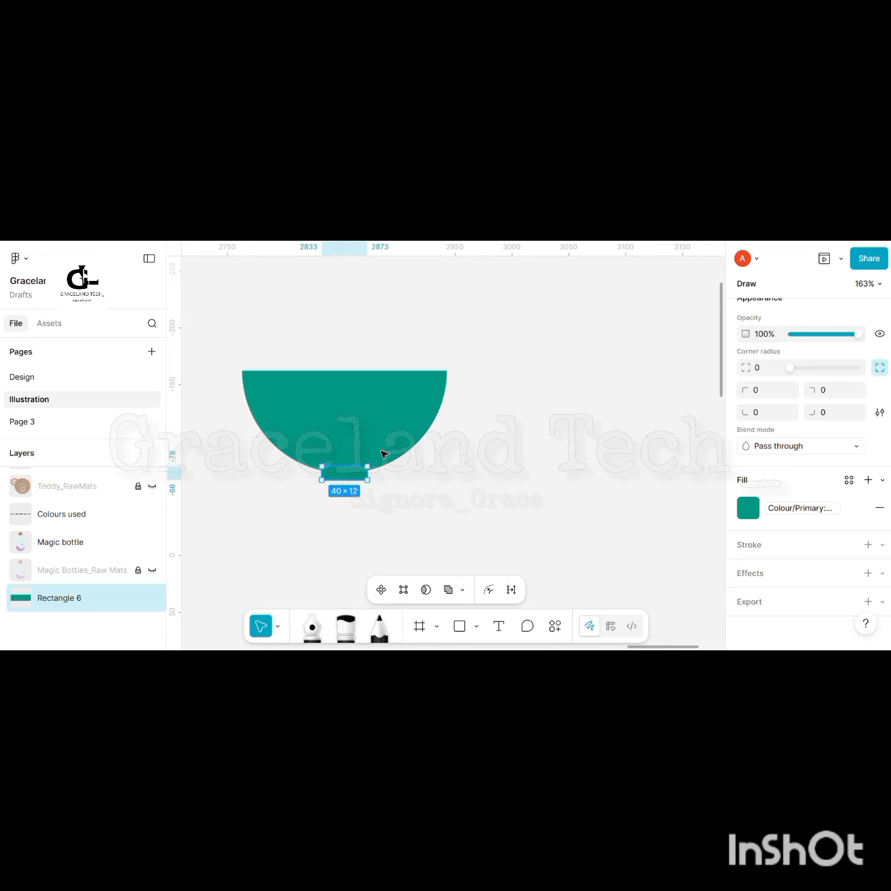
left_click(431, 465)
left_click_drag(235, 352, 418, 505)
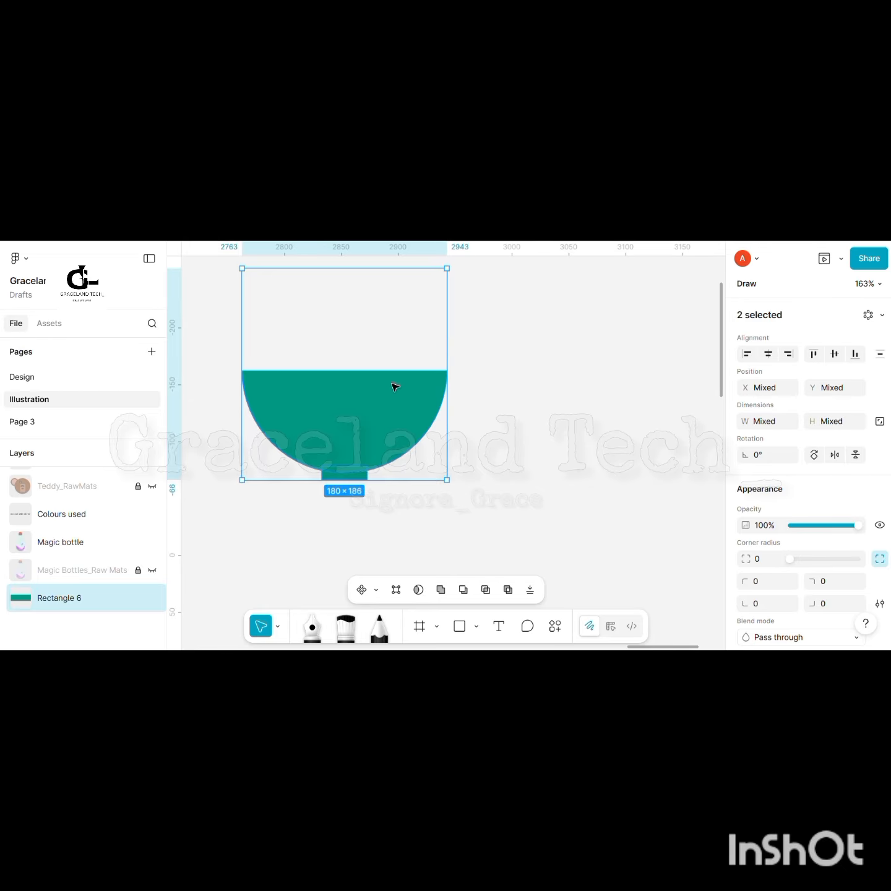
scroll(396, 387, "left", 3)
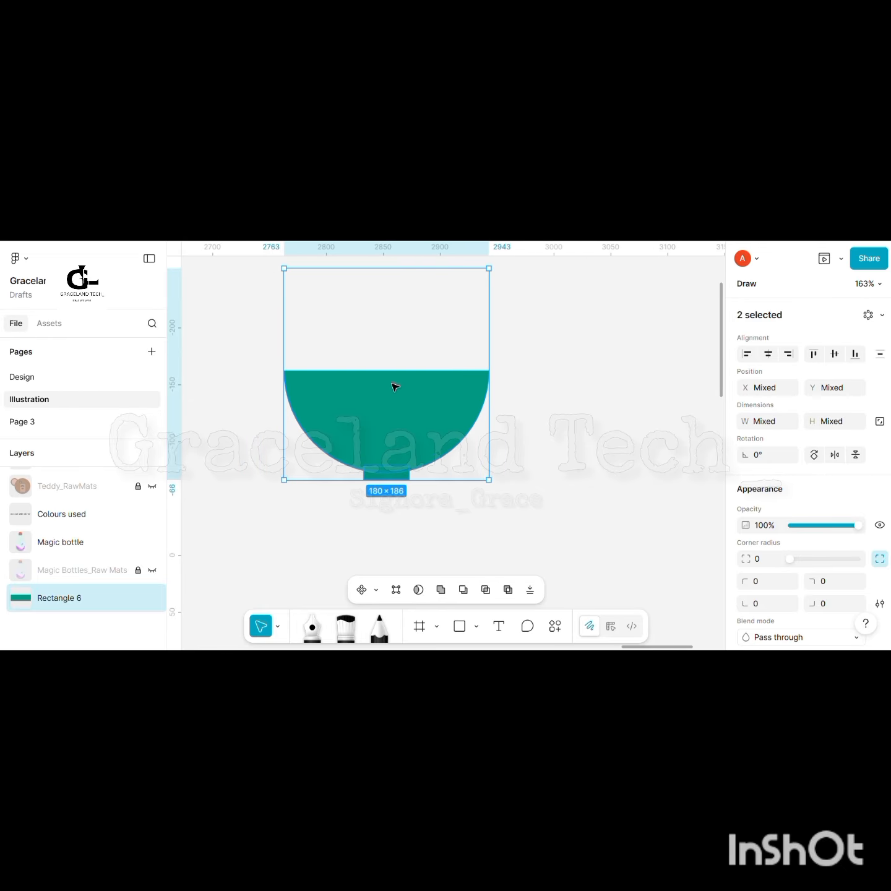
left_click(386, 473)
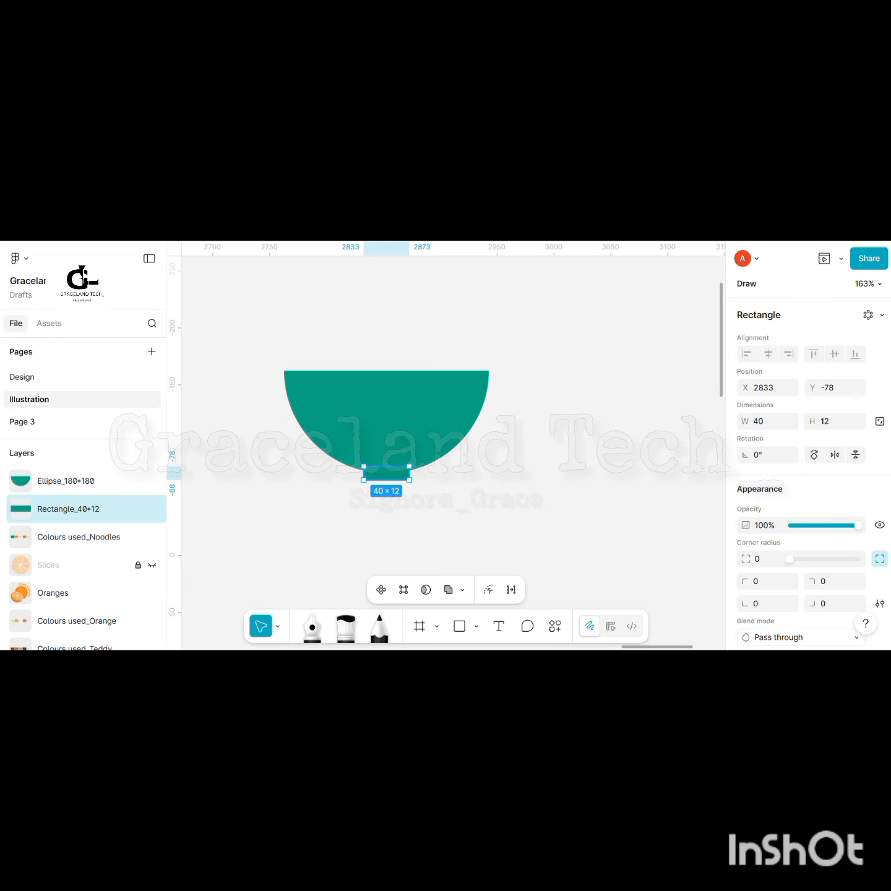
- Give the green half-circle an inner shadow effect offset by X -20 and Y -20
left_click(346, 425)
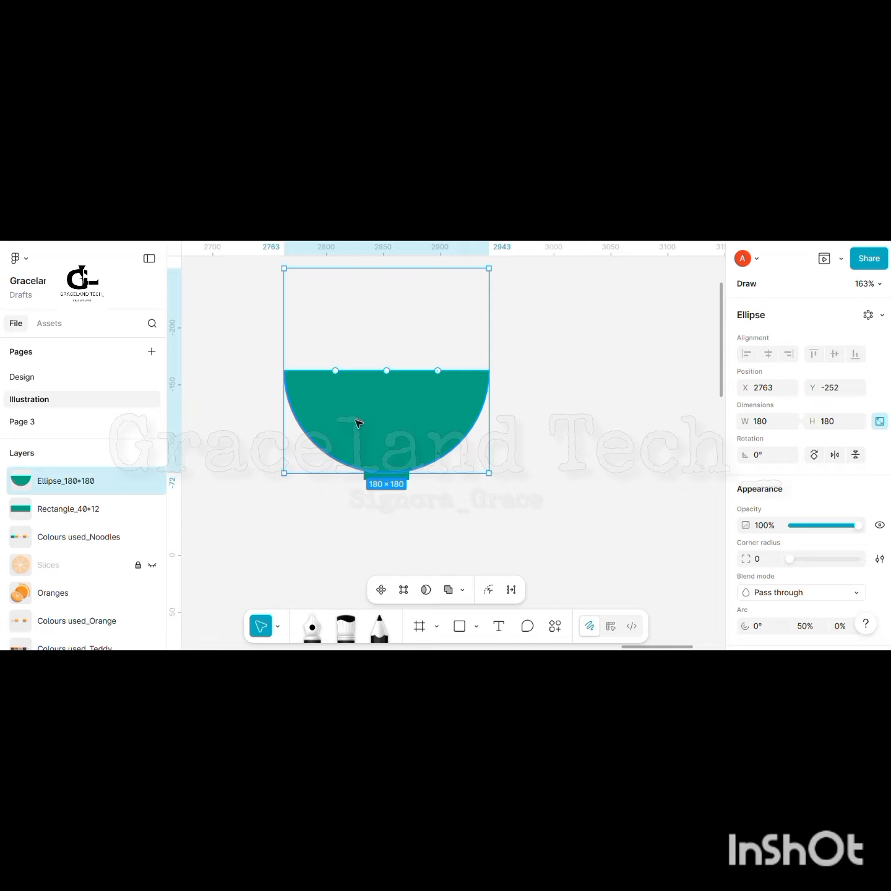
scroll(786, 496, "down", 3)
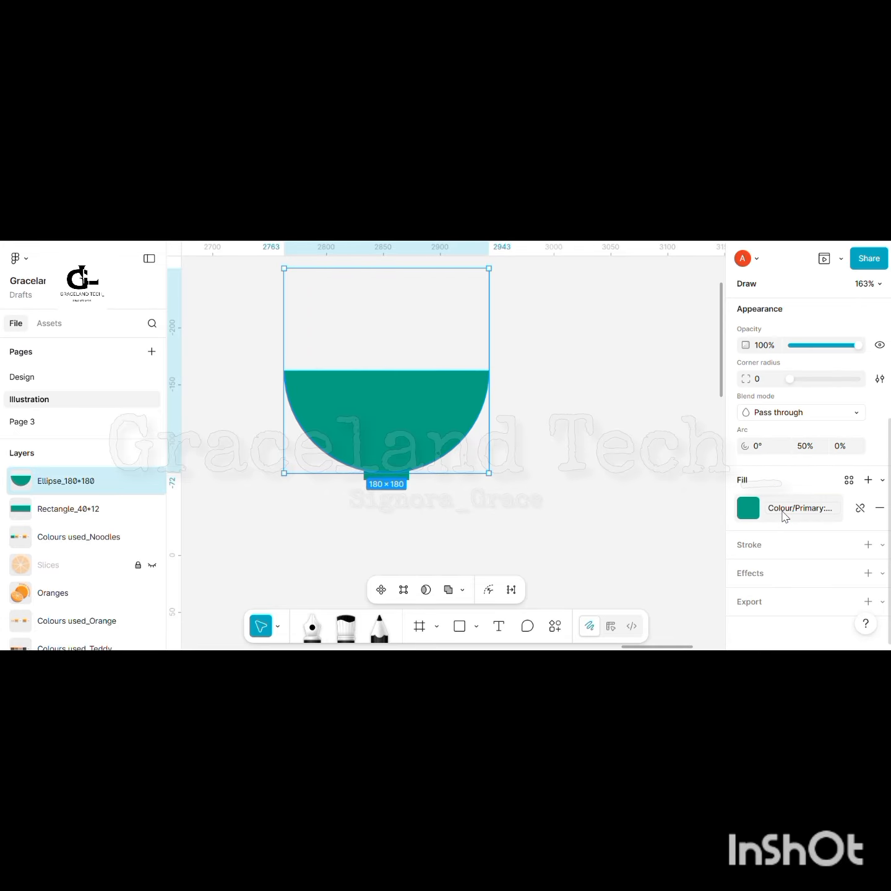
left_click(867, 574)
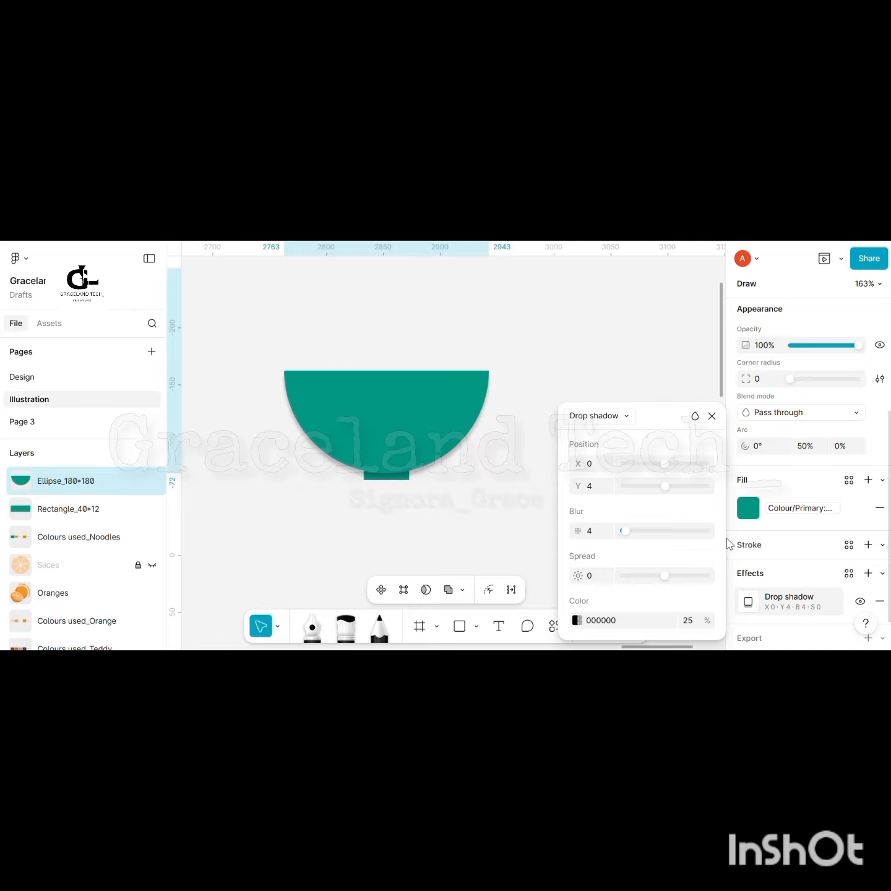
left_click(604, 464)
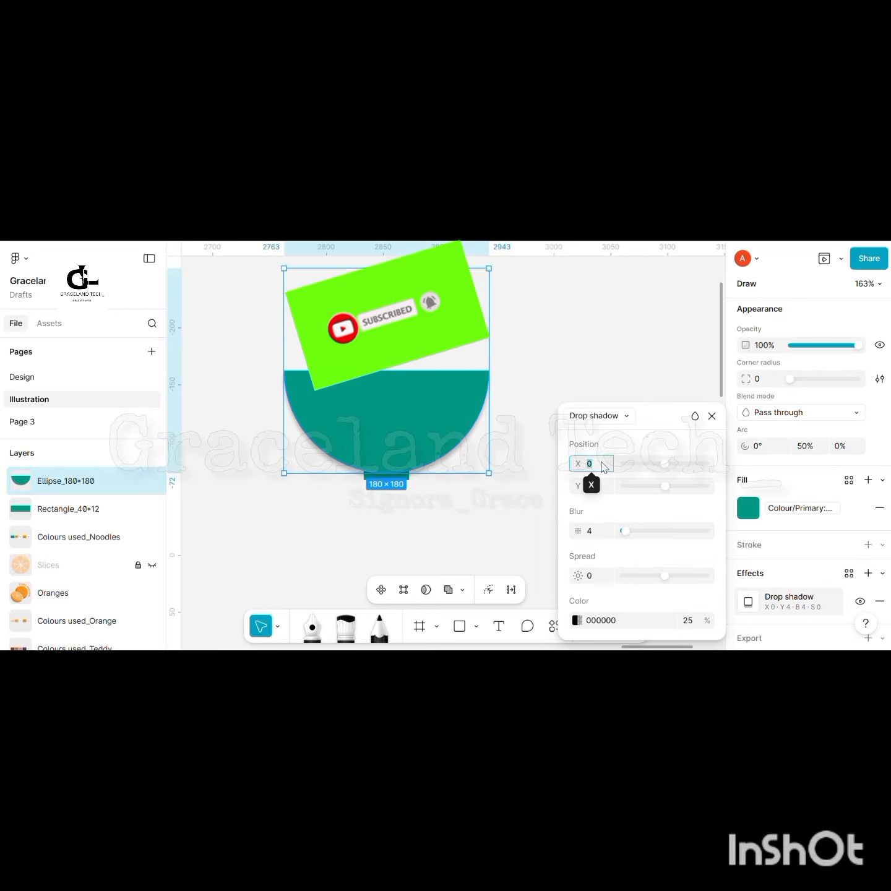
type("-20")
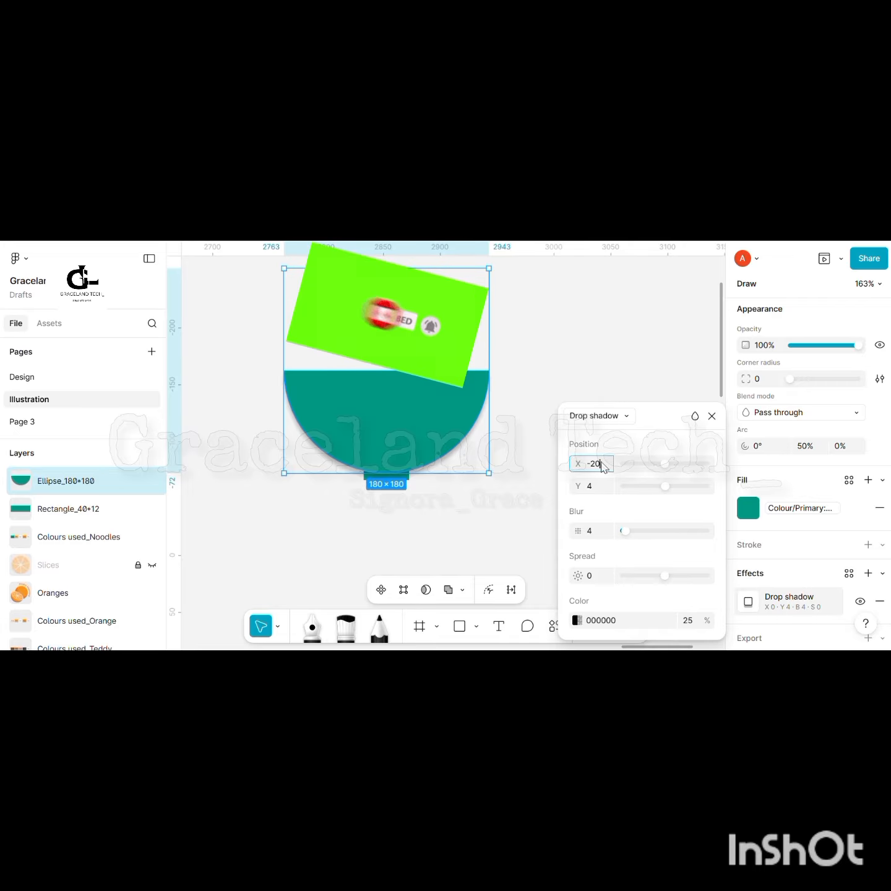
left_click(599, 488)
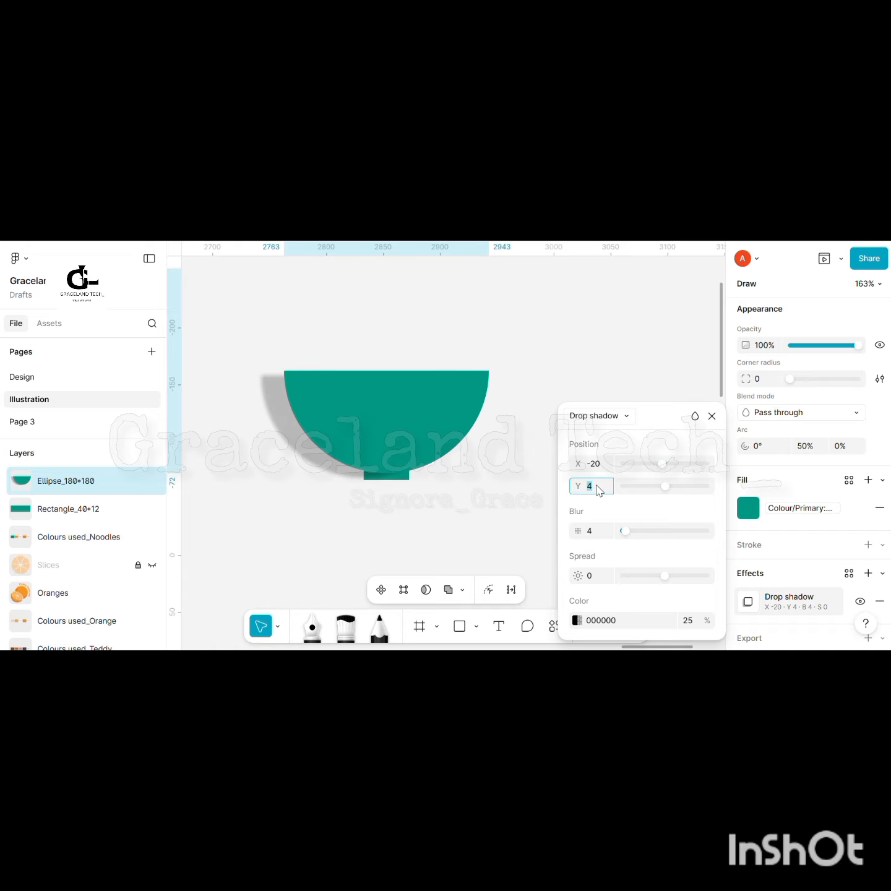
type("-20")
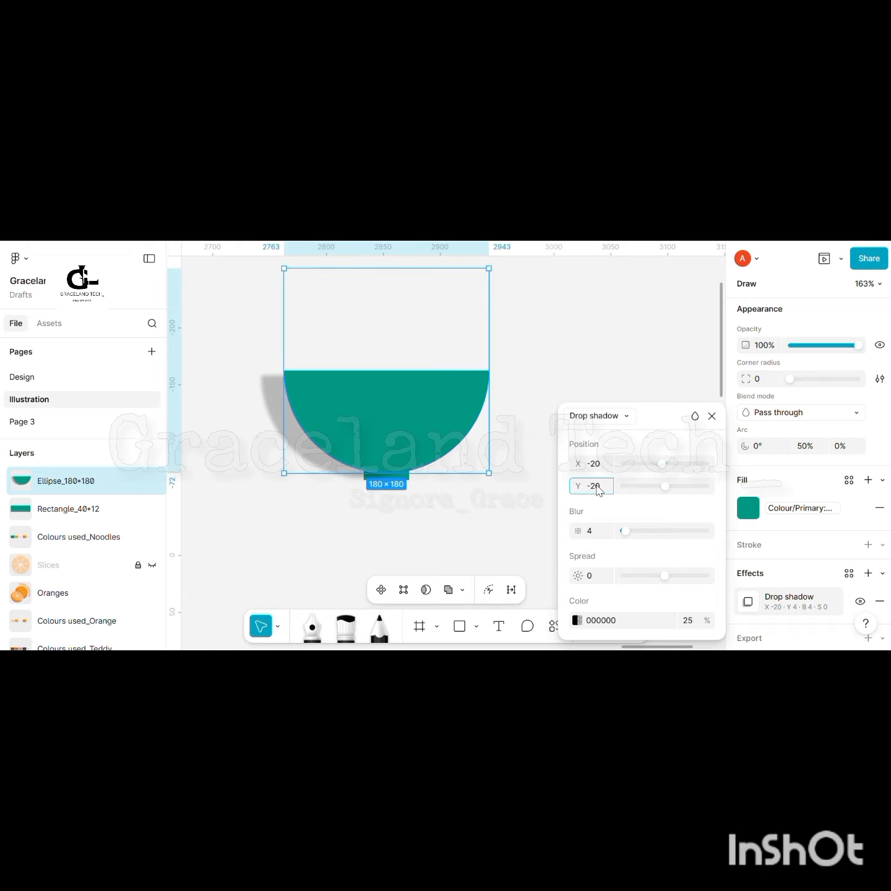
left_click(622, 416)
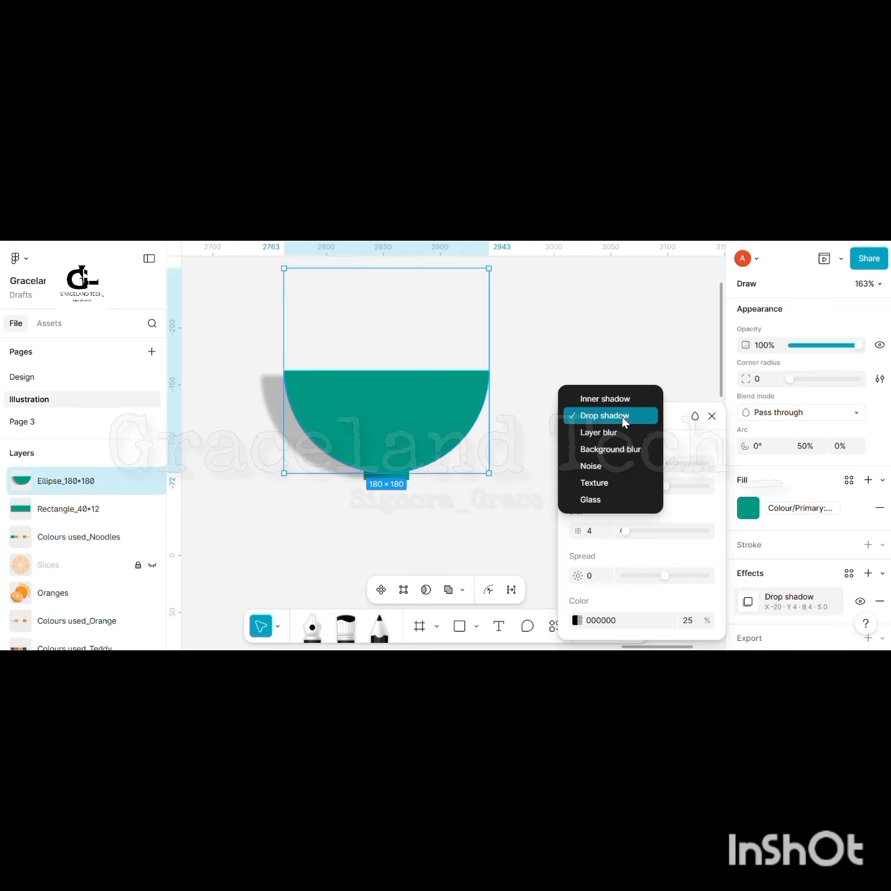
left_click(621, 398)
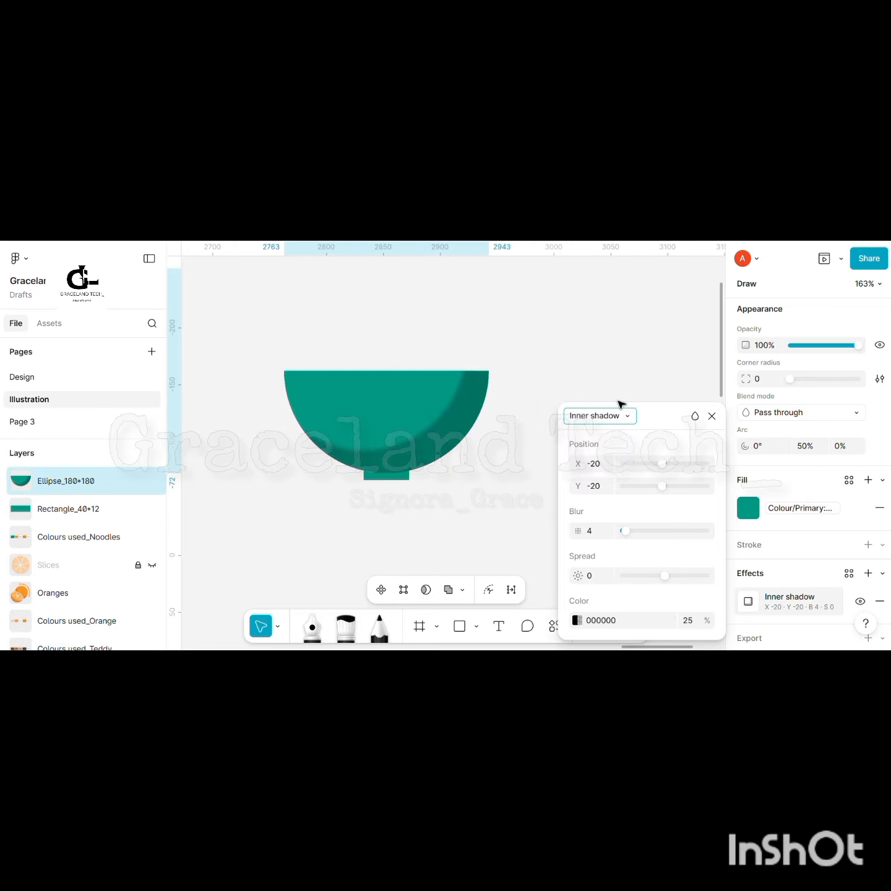
- Set the inner shadow's blur to 0 and its black colour's opacity to 20%
left_click(596, 531)
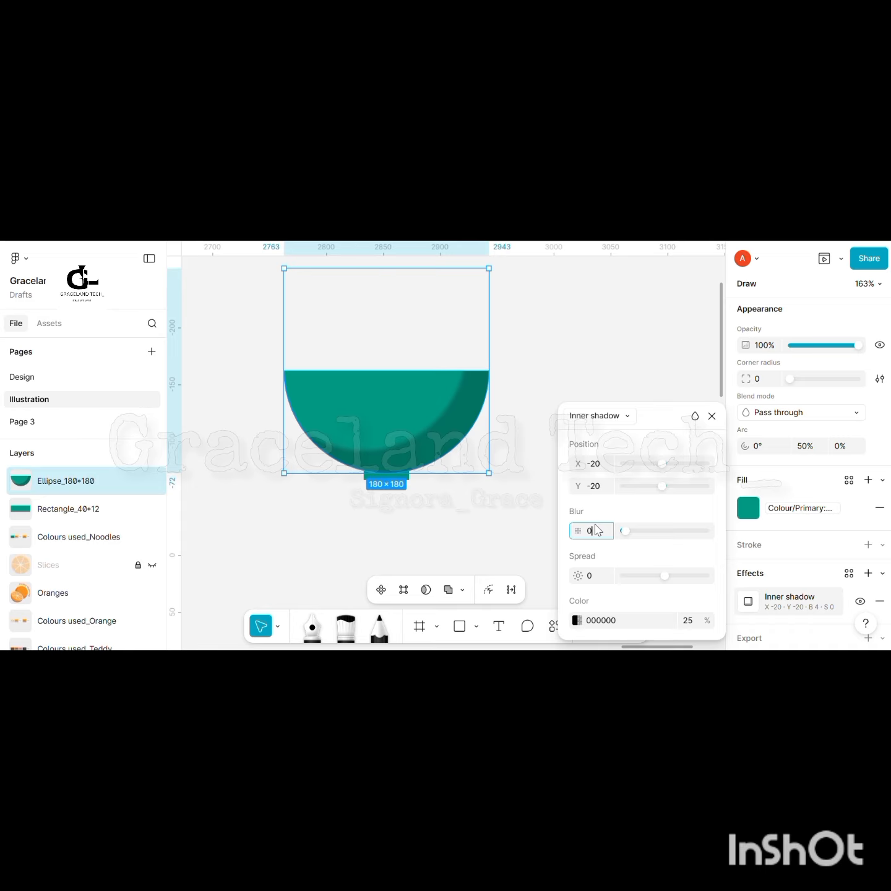
left_click(697, 624)
type("2")
key("Return")
type("0")
key("Return")
left_click(713, 415)
left_click(537, 387)
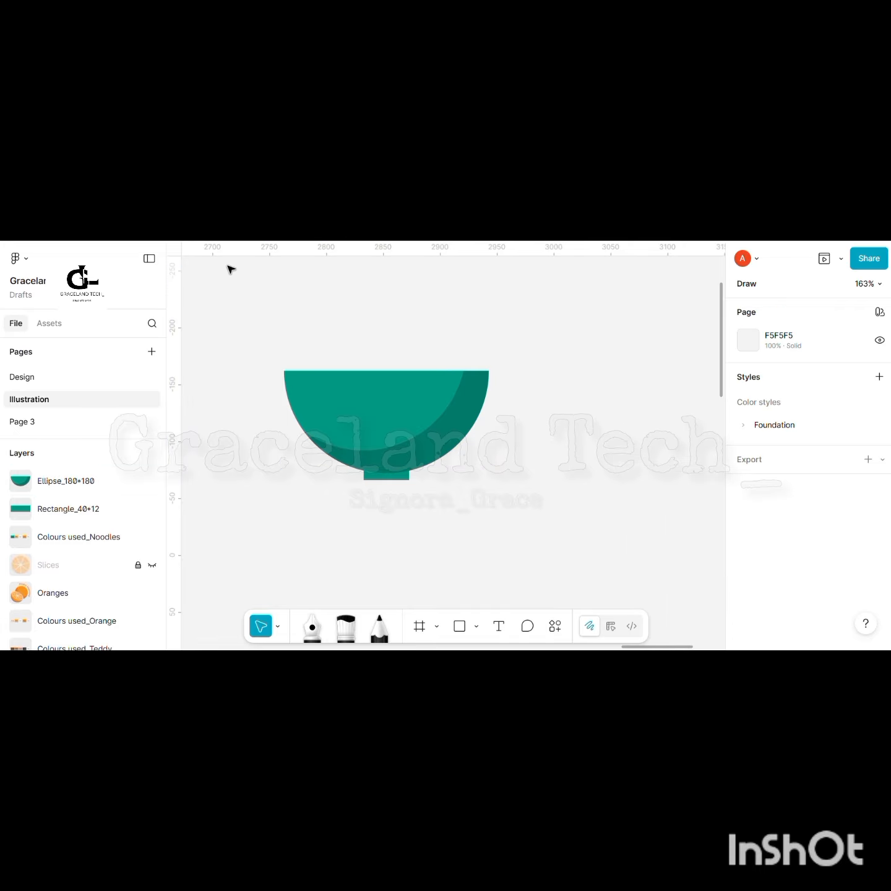
- Group the half-circle and the small rectangle, and rename the group as Bowl
left_click_drag(234, 271, 517, 512)
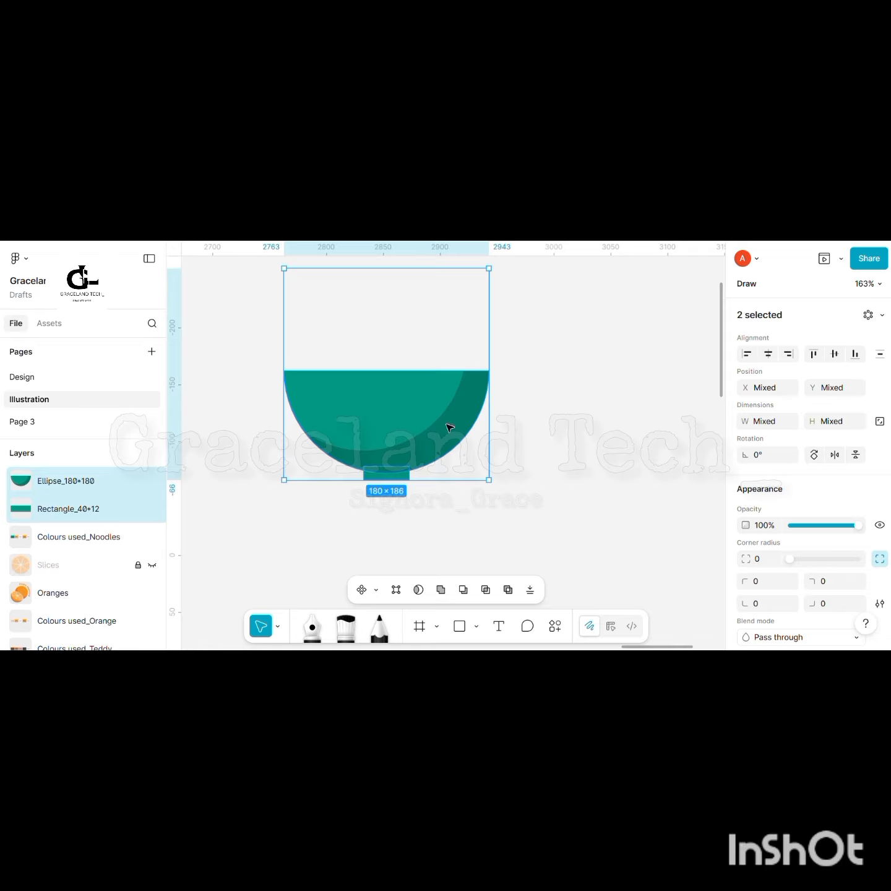
key("ctrl+g")
double_click(68, 487)
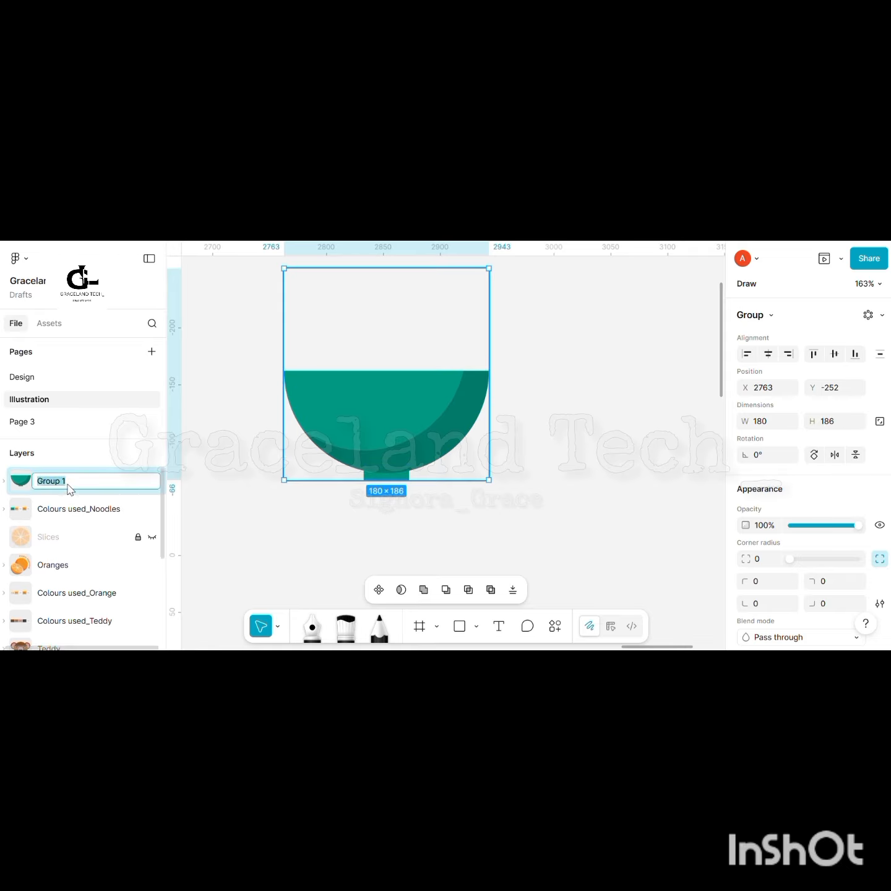
type("Bowl")
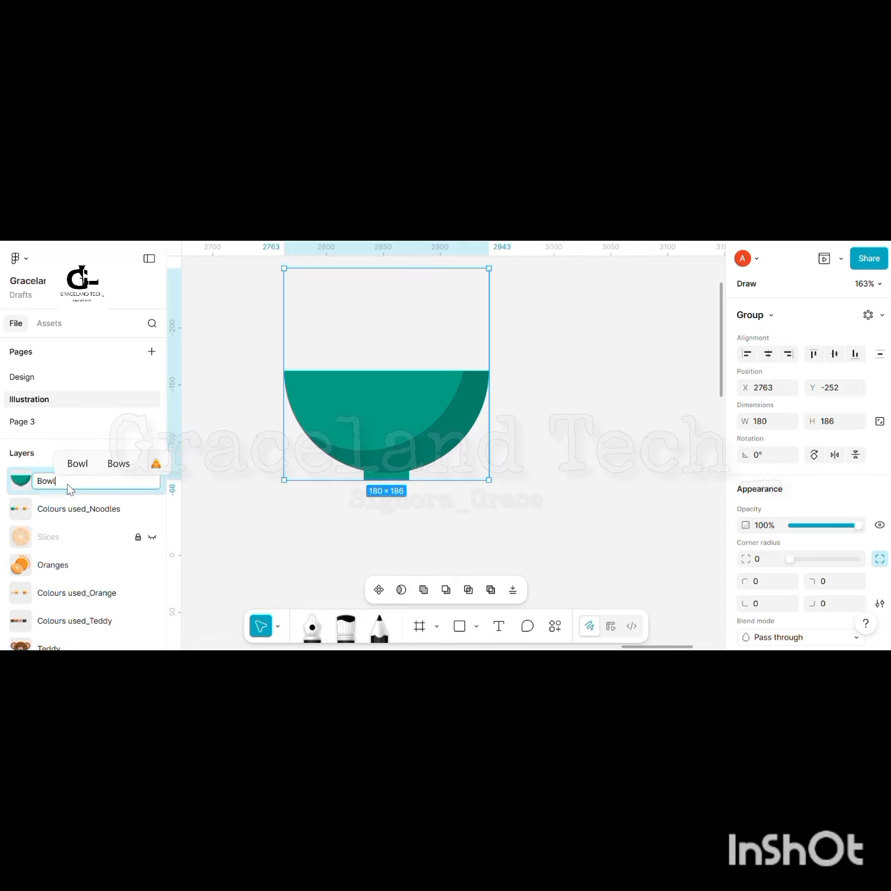
key("Return")
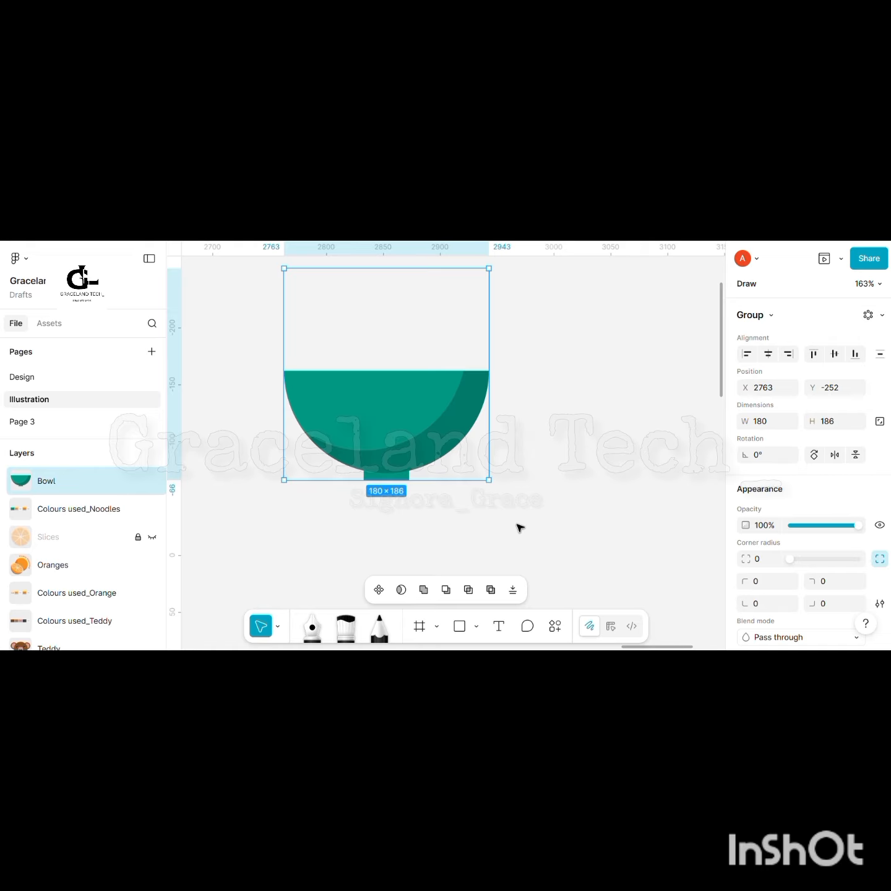
- Round all corners of the Bowl group with a radius of 2 and set its corner smoothing to 100%
left_click(831, 586)
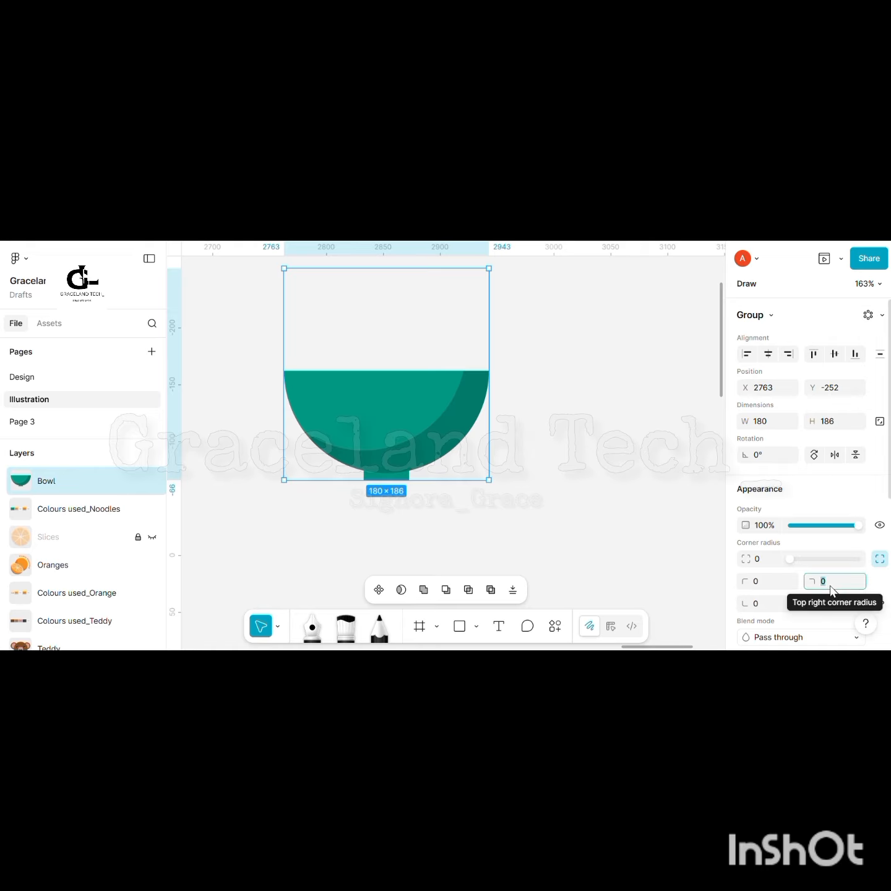
type("2")
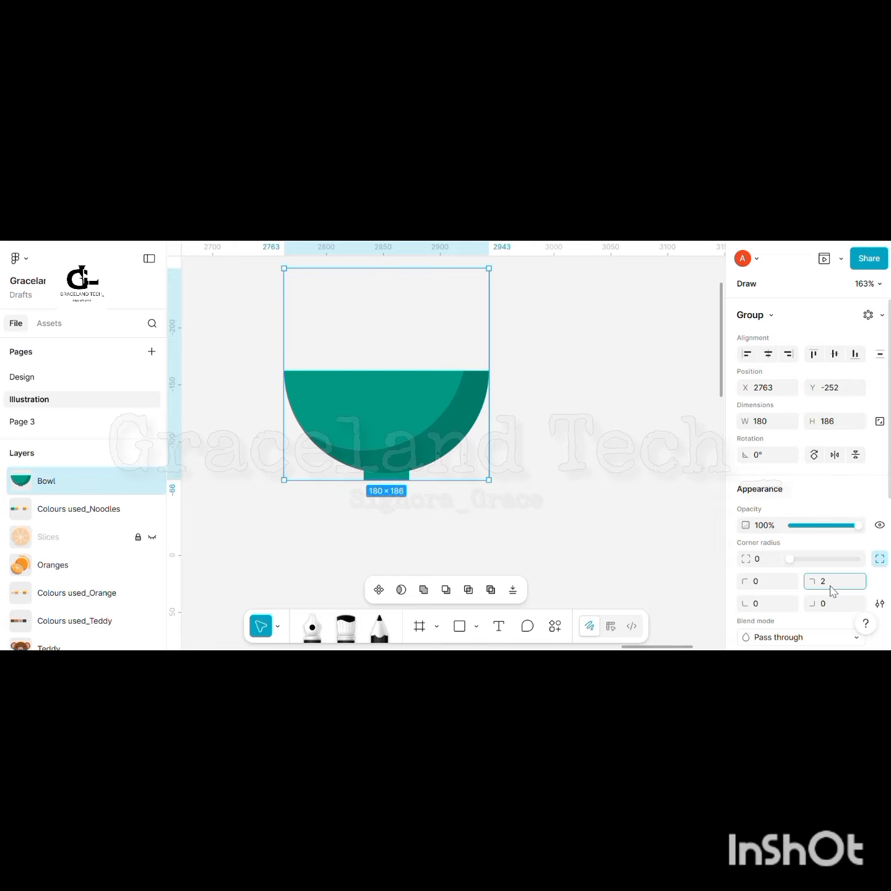
left_click(768, 560)
type("2")
key("Return")
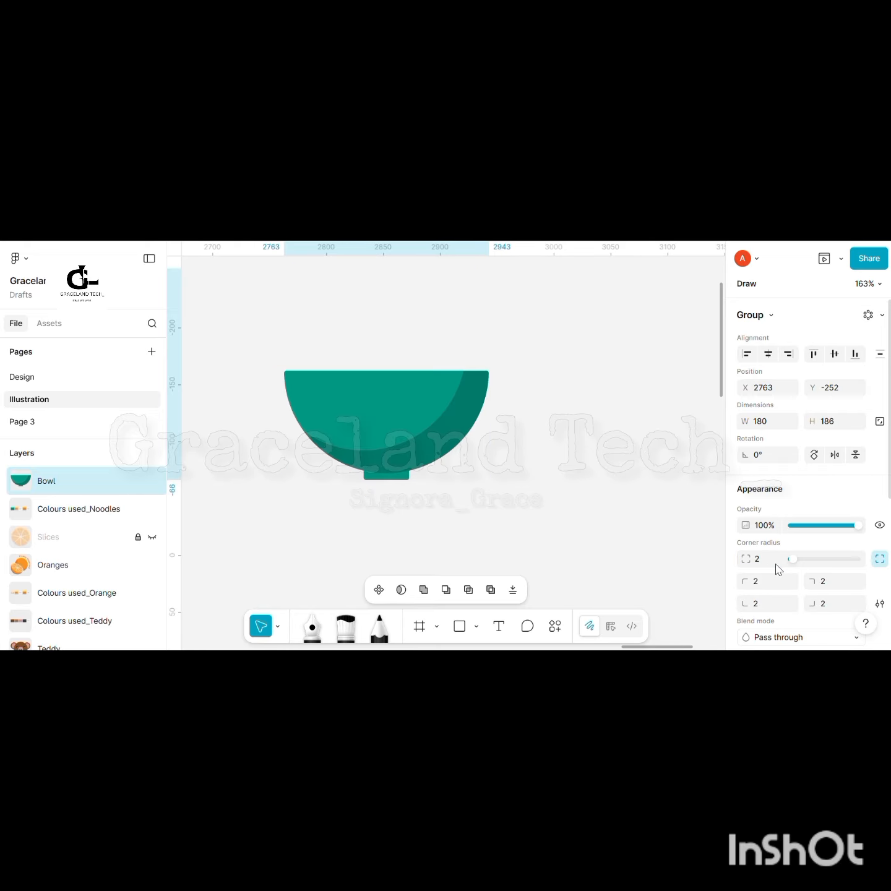
left_click(880, 604)
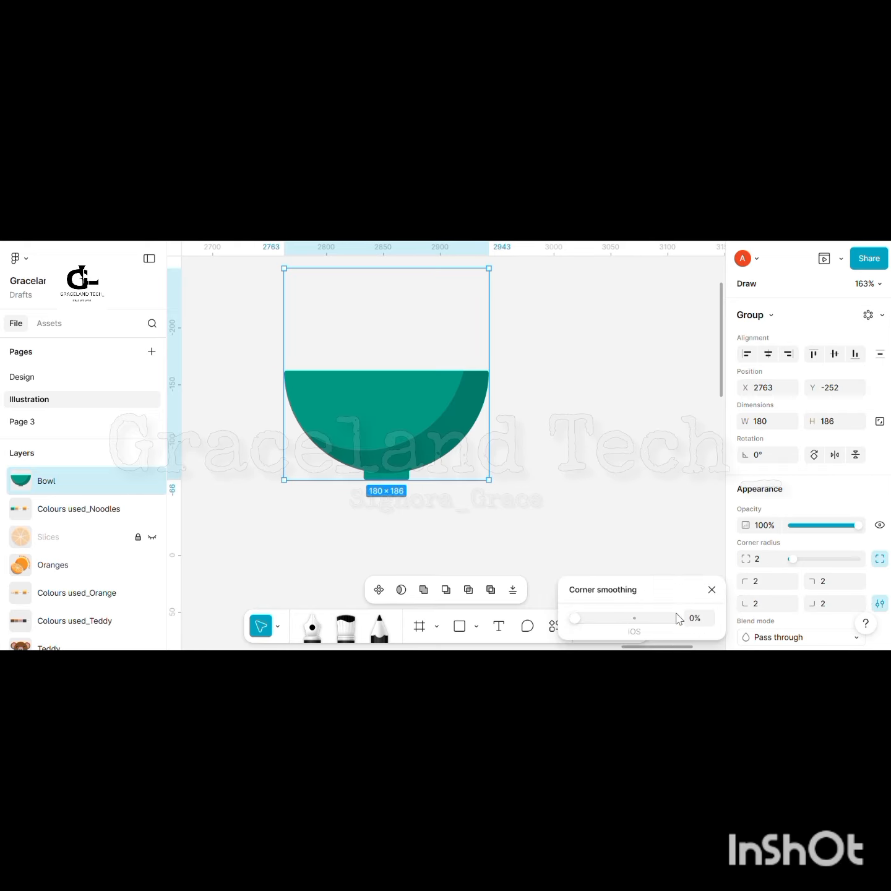
left_click_drag(644, 619, 684, 619)
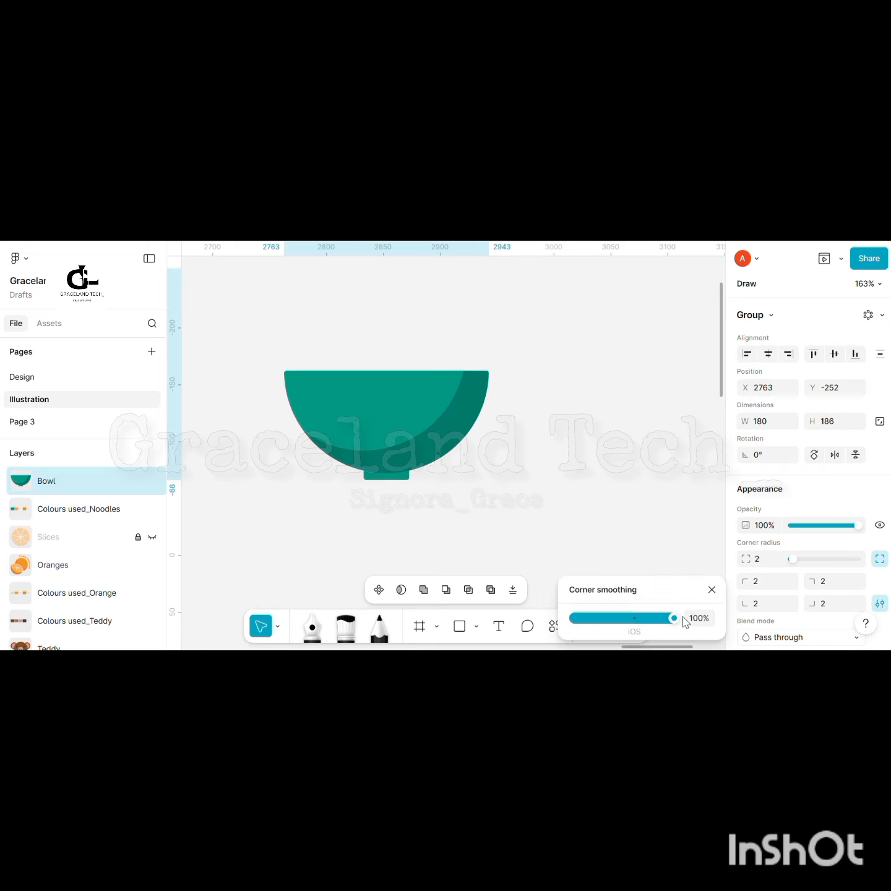
left_click(712, 590)
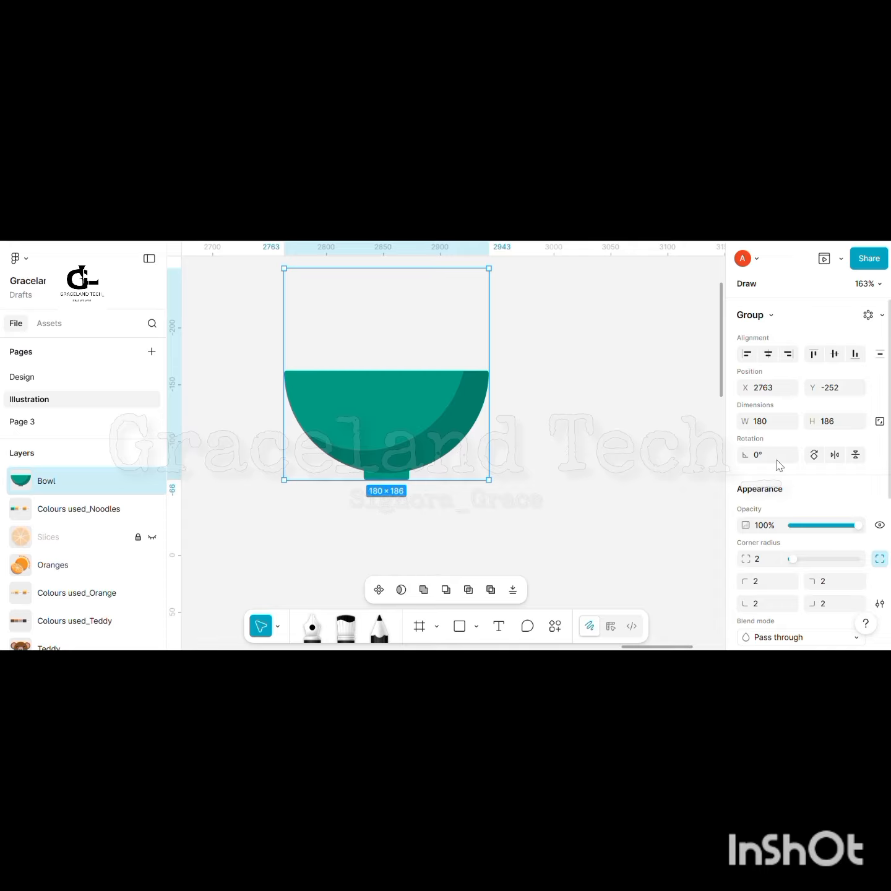
- Add a Texture effect with size 0.7 to the Bowl group and clip it to the shape
scroll(796, 495, "down", 4)
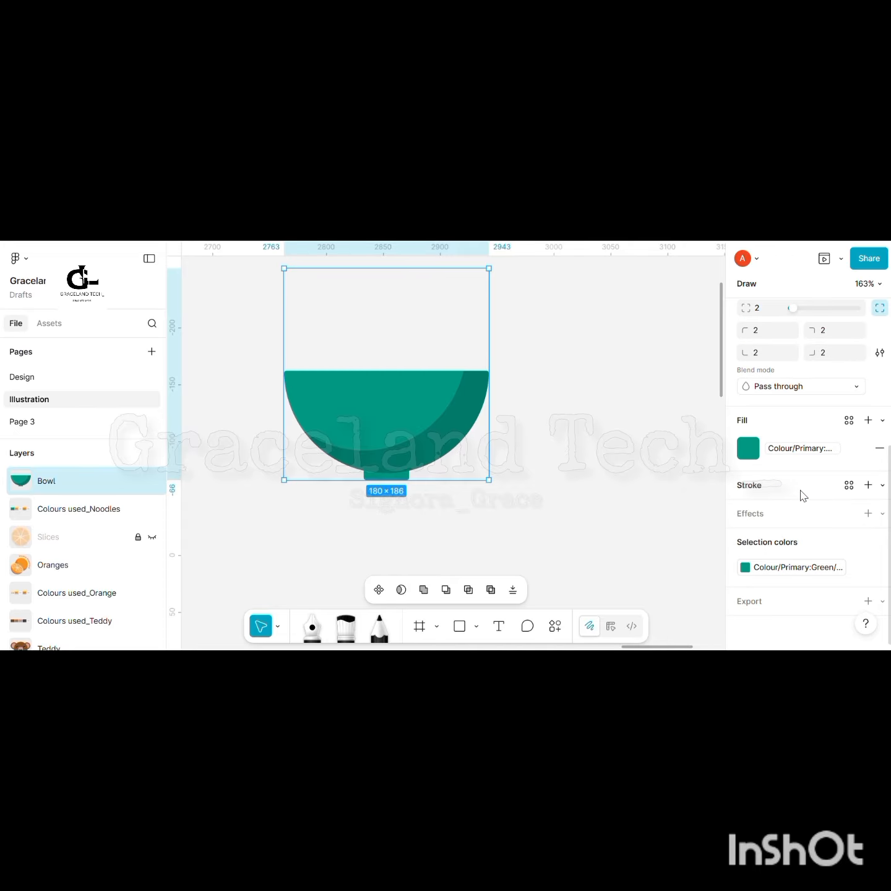
left_click(883, 514)
left_click(843, 473)
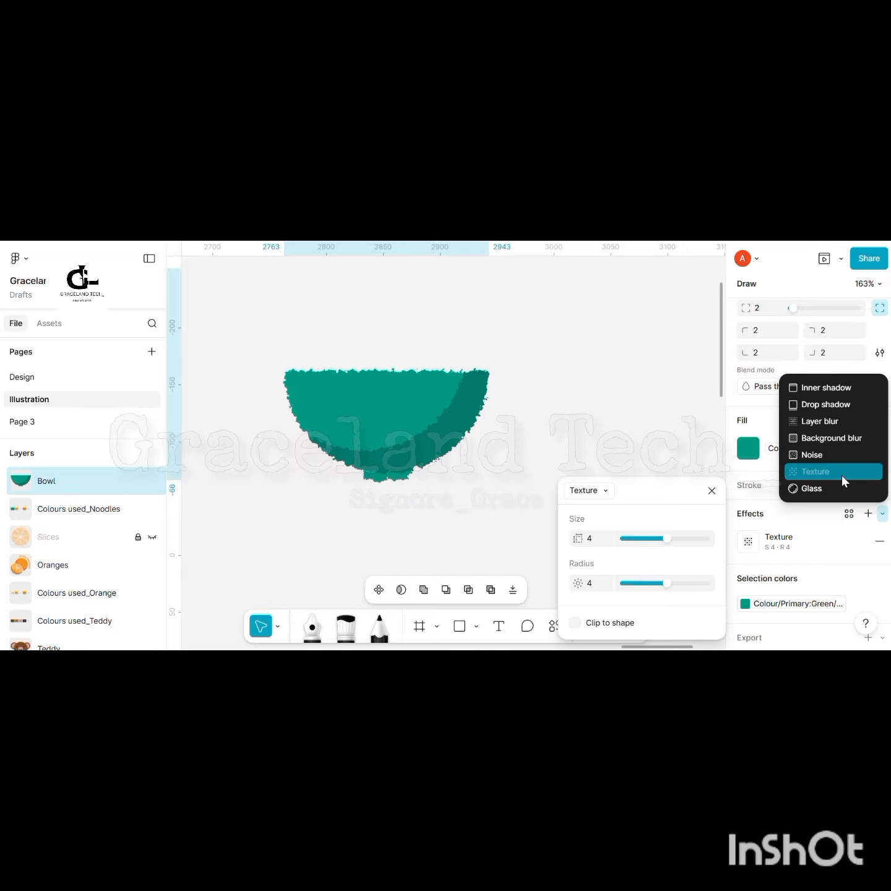
left_click(590, 540)
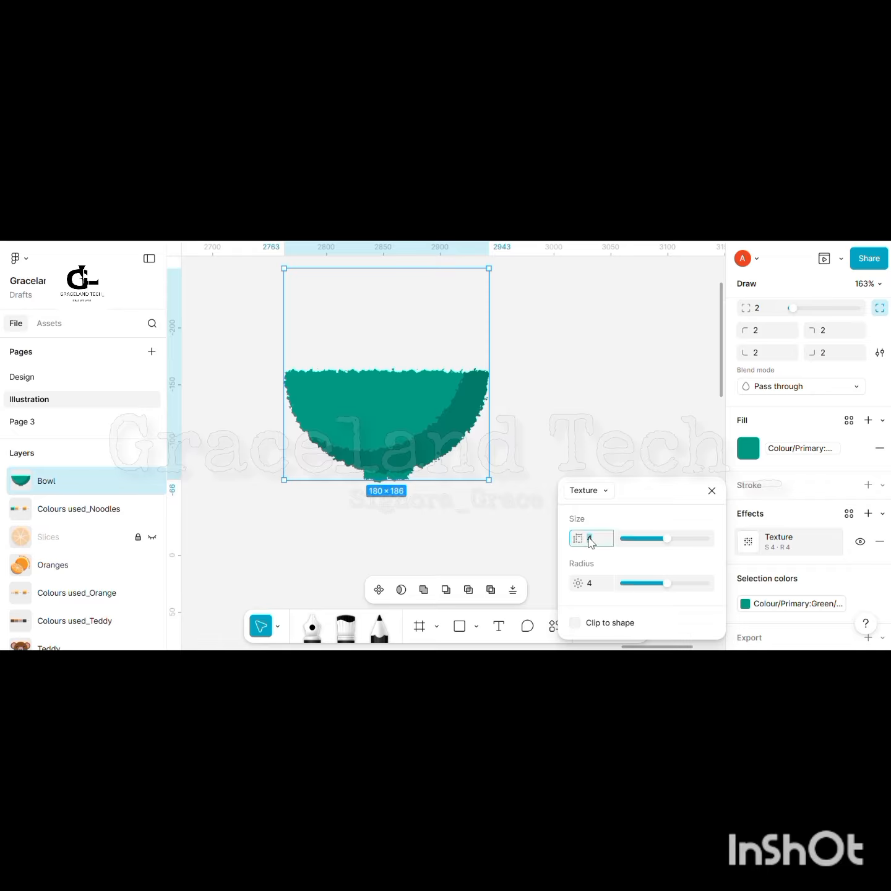
type("6")
key("Return")
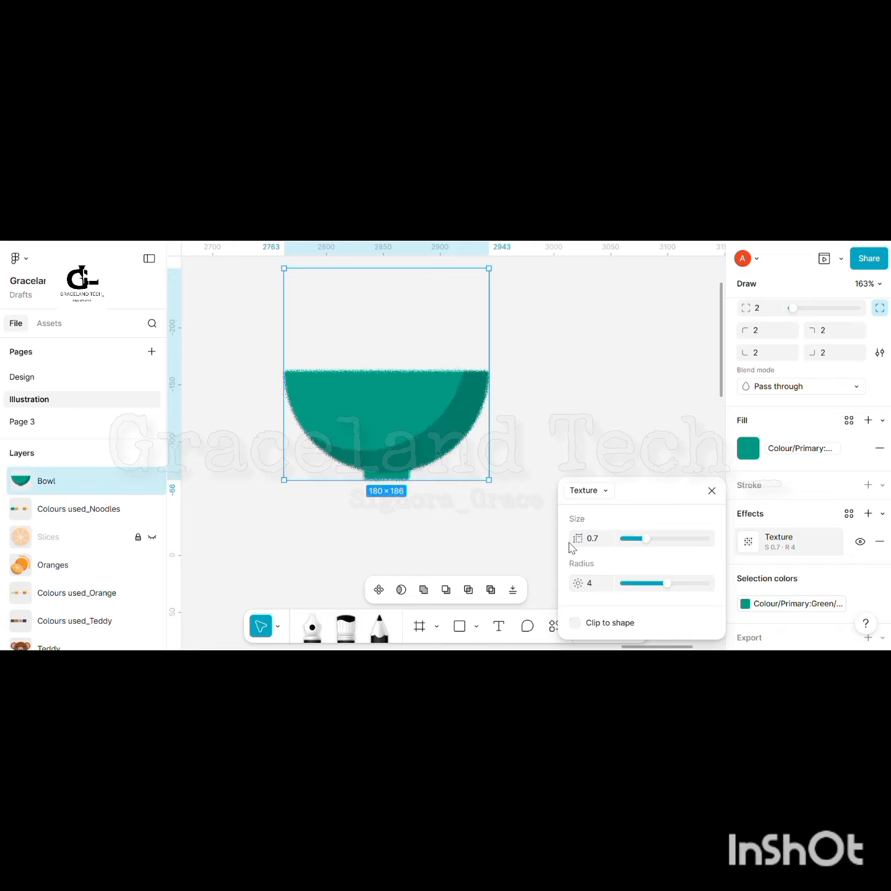
left_click(593, 586)
key("Return")
left_click(576, 624)
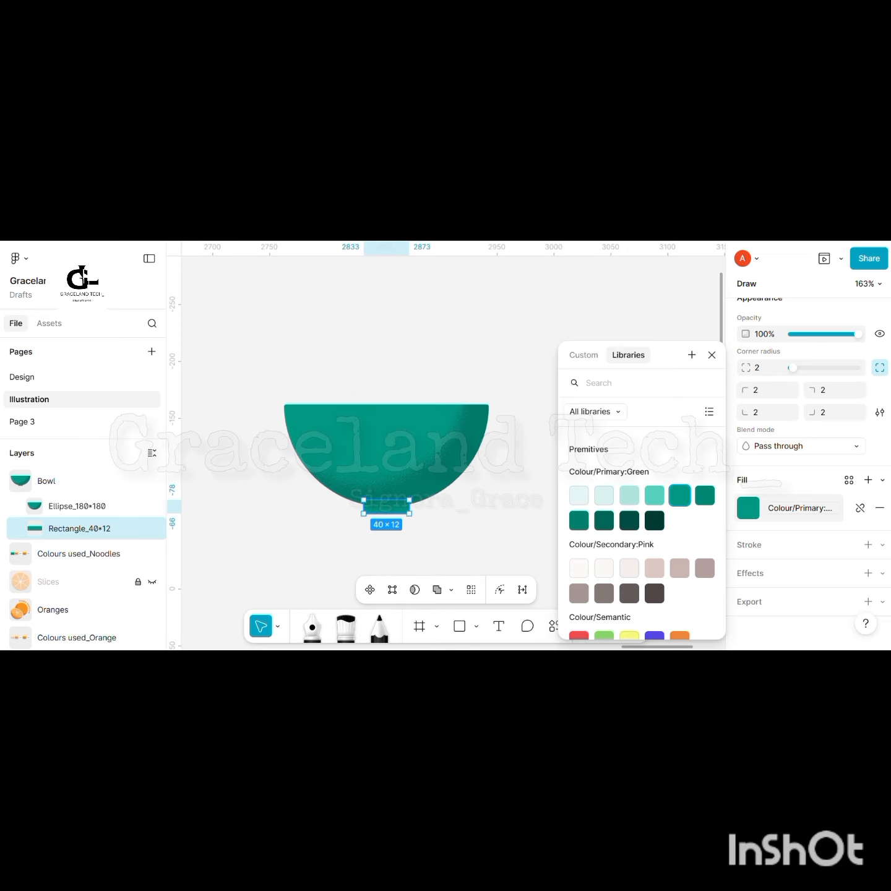
- Detach the base rectangle's fill from its colour style and recolour it 007A69, sampled from the bowl's dark shading
left_click(861, 510)
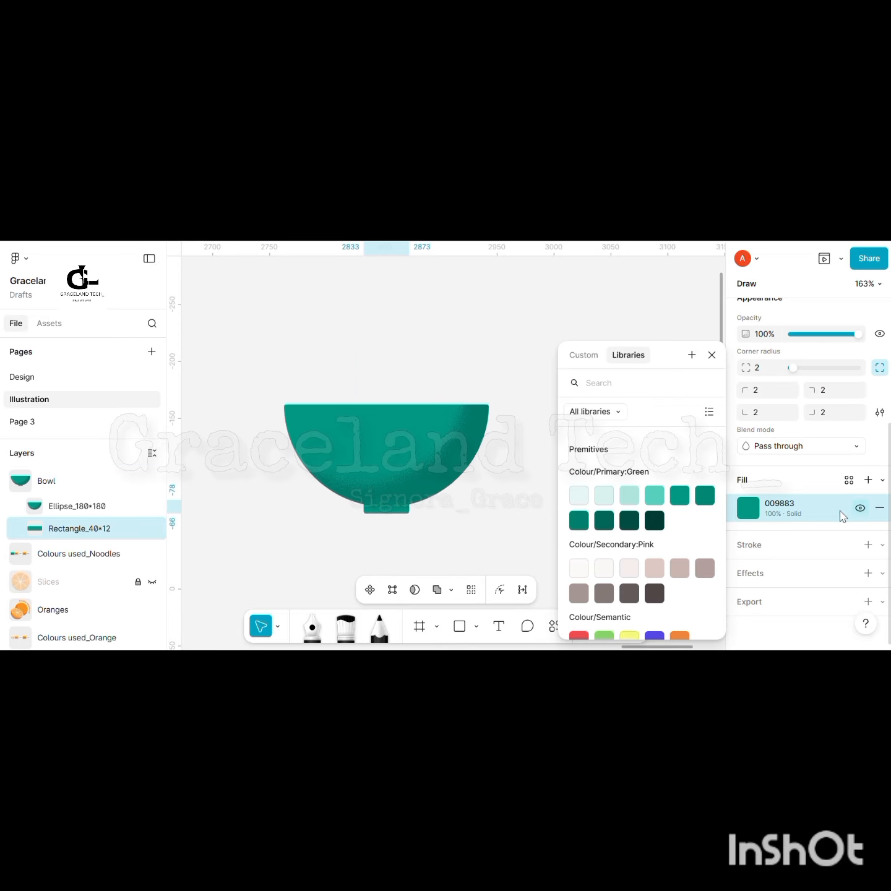
left_click(749, 516)
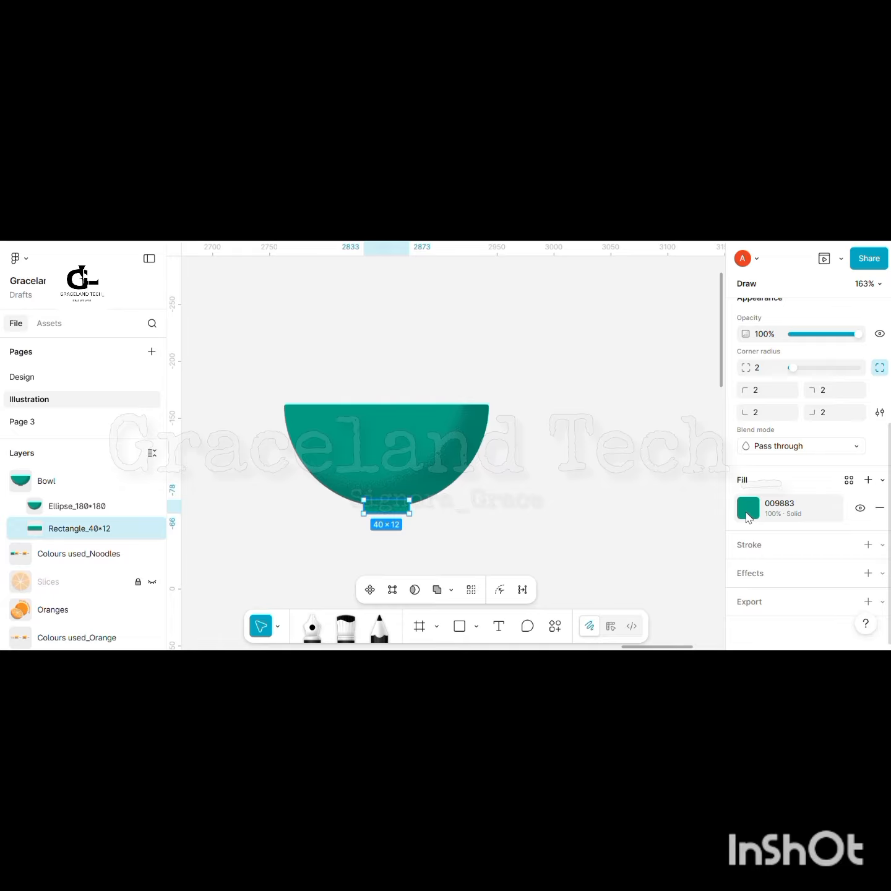
left_click(748, 517)
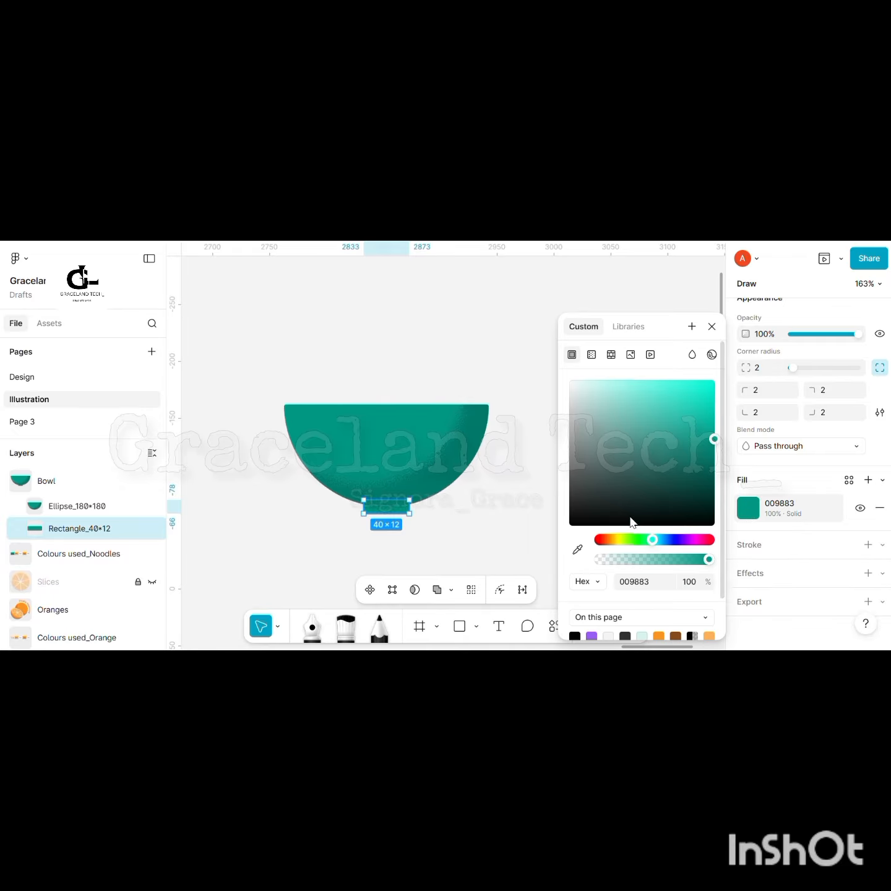
left_click(577, 548)
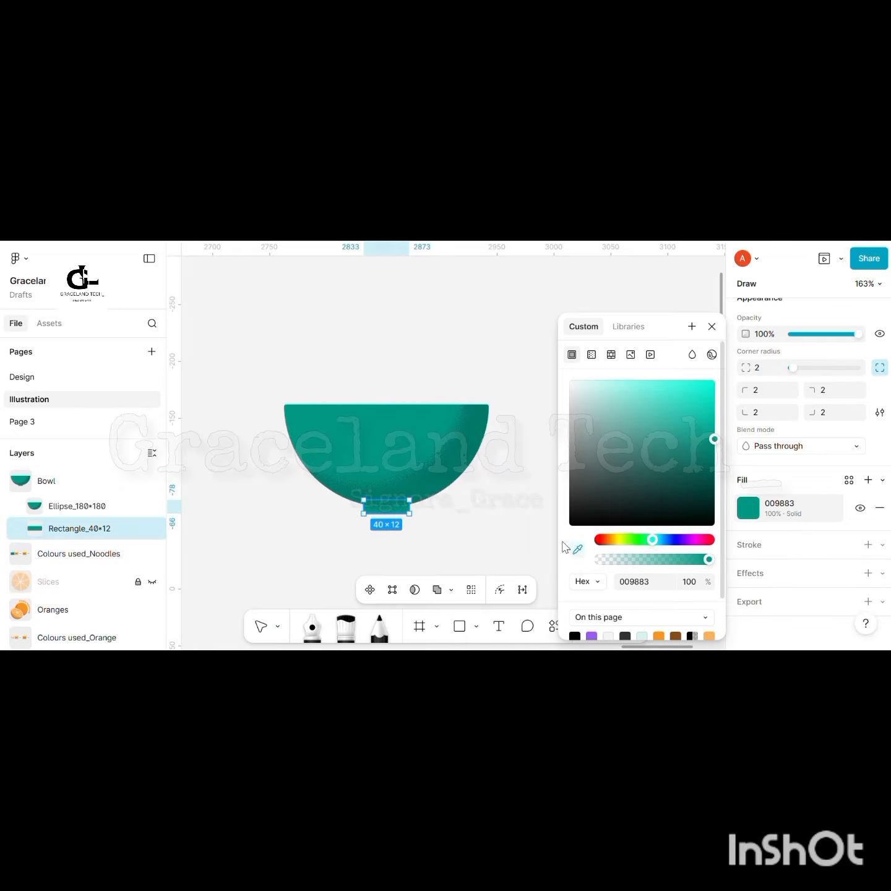
left_click(427, 480)
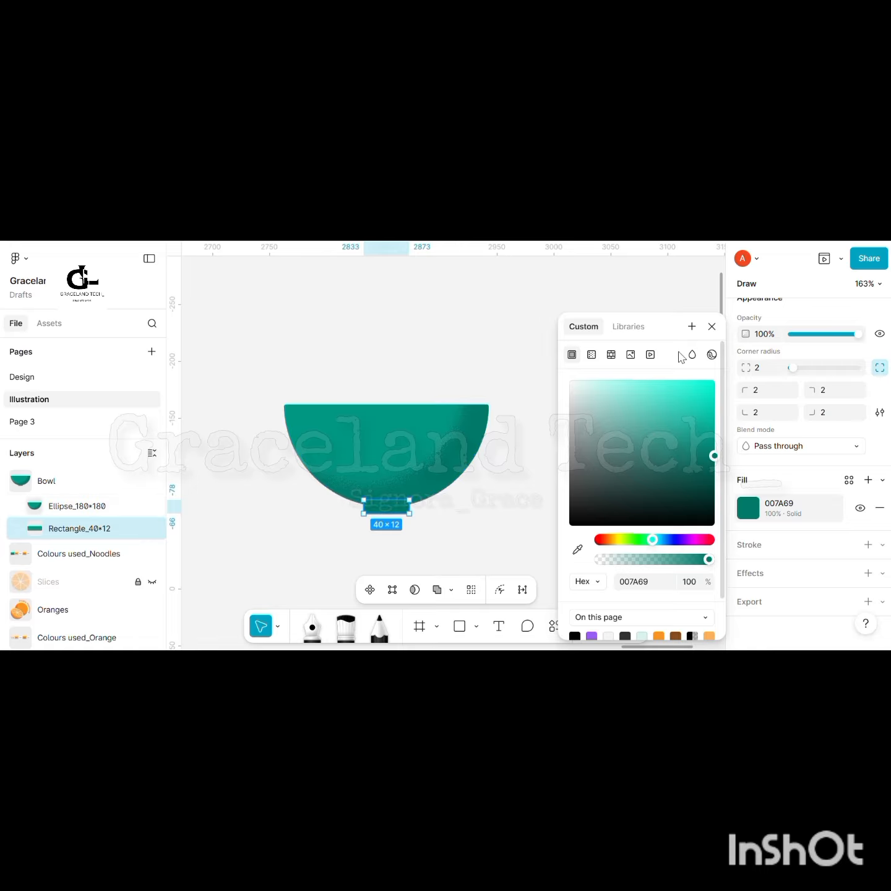
left_click(712, 327)
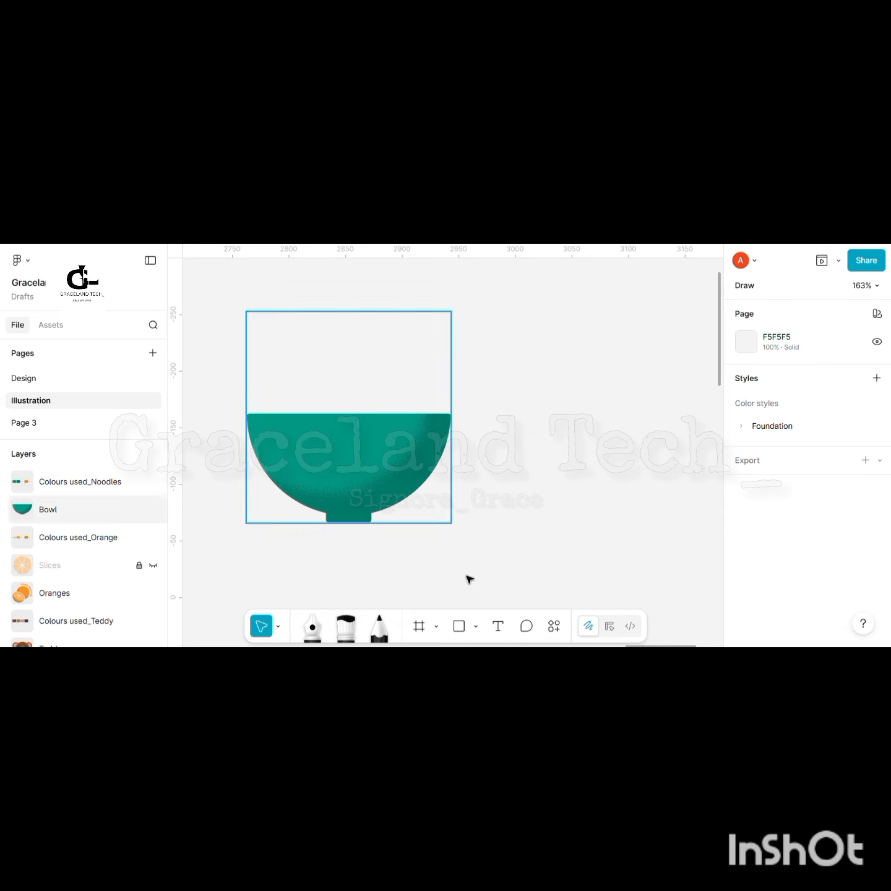
- Create a 25 × 25 circle with locked proportions beside the bowl and place it at about X 2992, Y -232
left_click(467, 578)
left_click(476, 627)
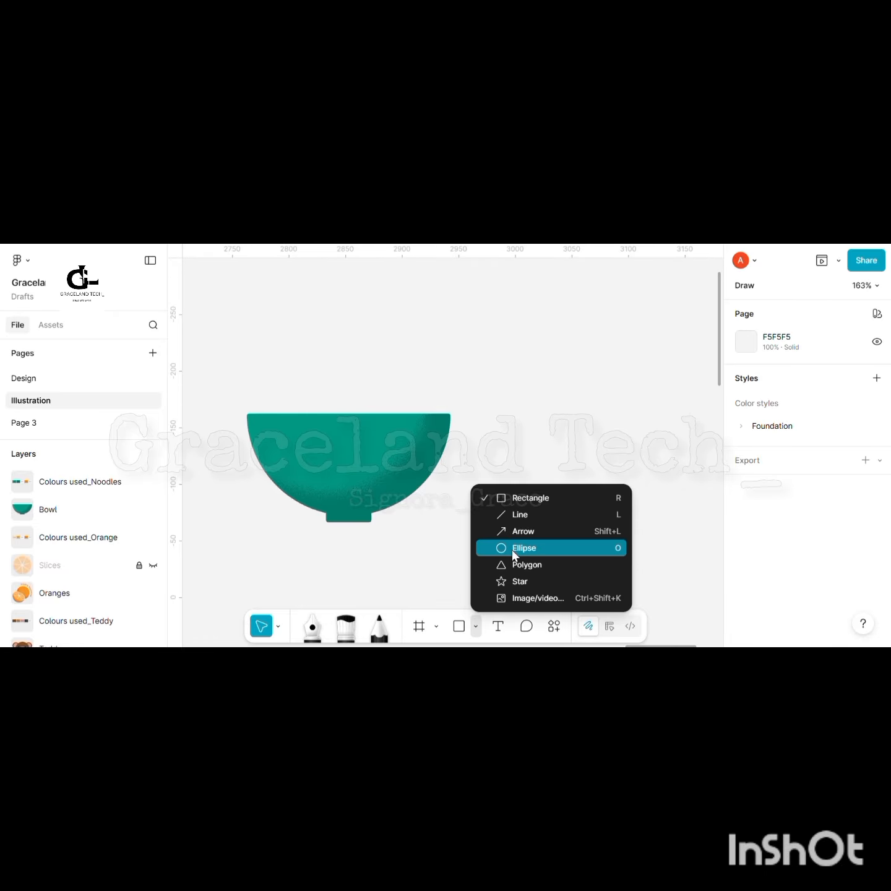
left_click(528, 365)
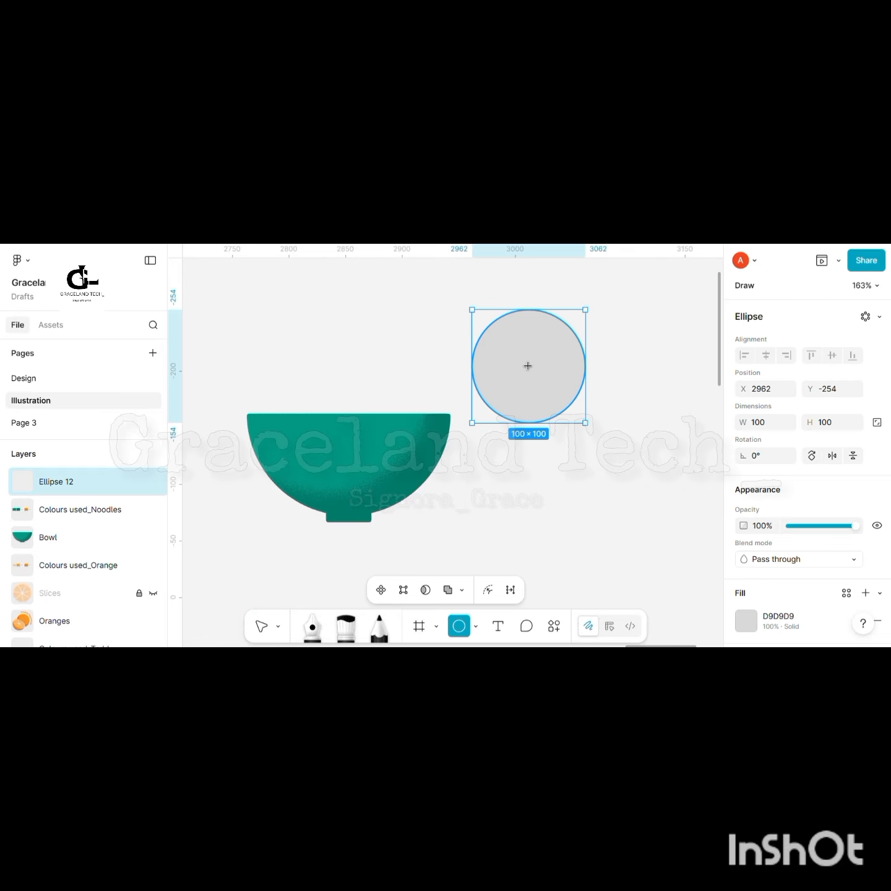
left_click(878, 422)
left_click(759, 423)
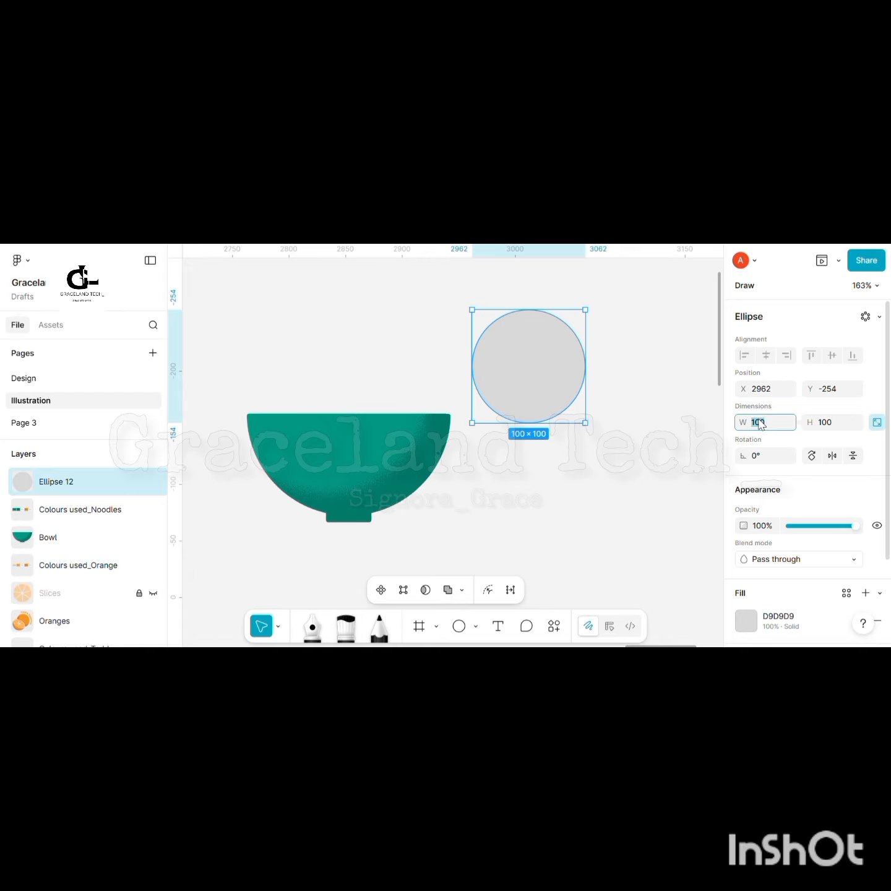
type("25")
key("Return")
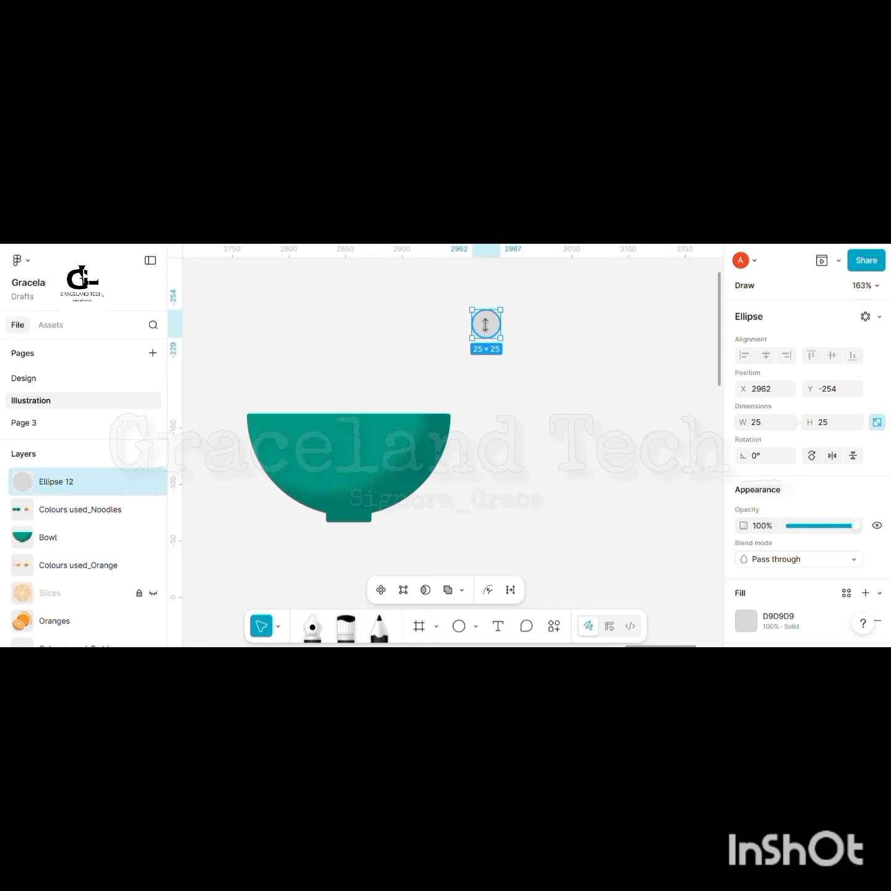
left_click_drag(488, 328, 522, 352)
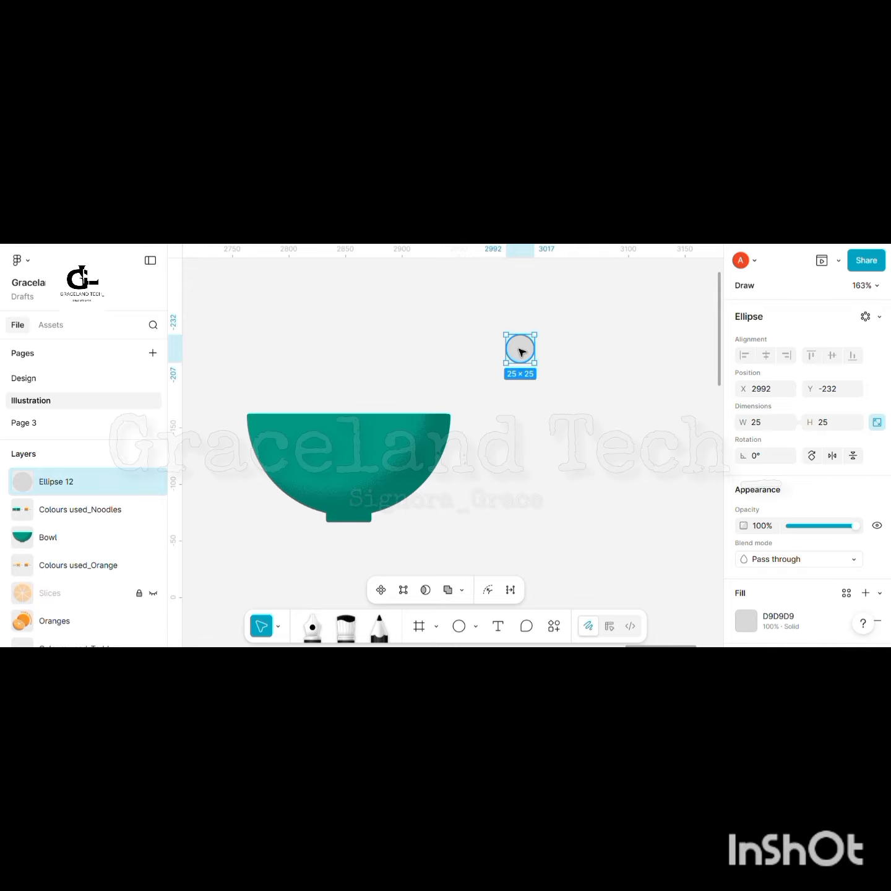
- Duplicate the small circle and position the copy directly beneath the original so their edges touch, at Y -207
key("ctrl+d")
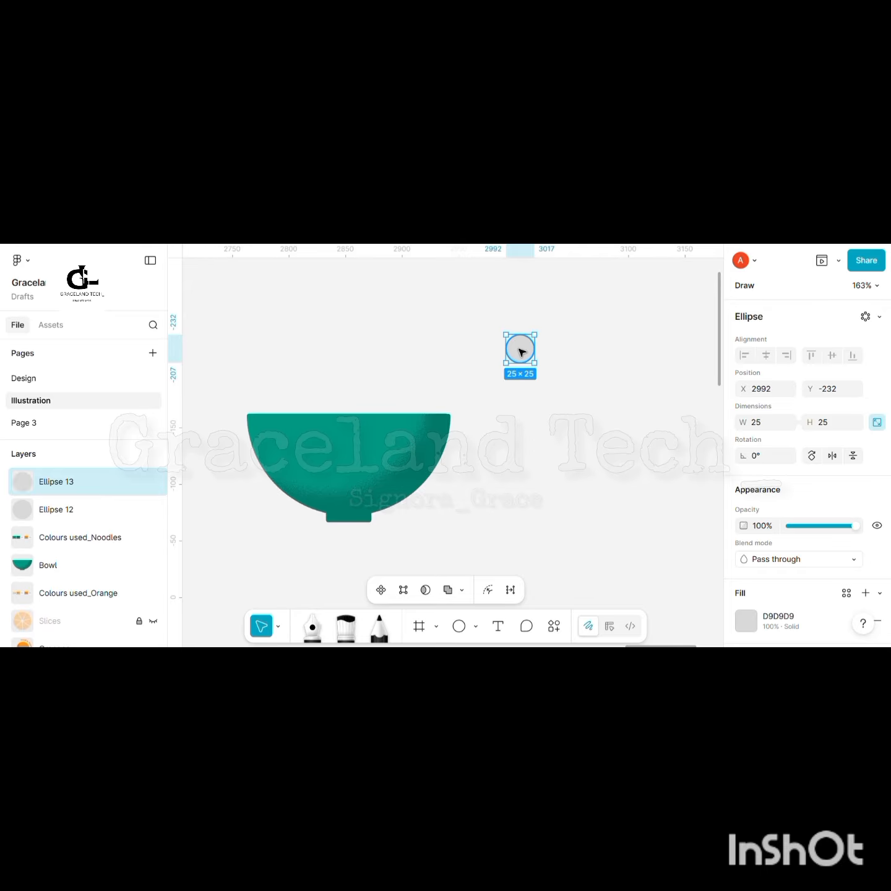
left_click_drag(522, 356, 524, 385)
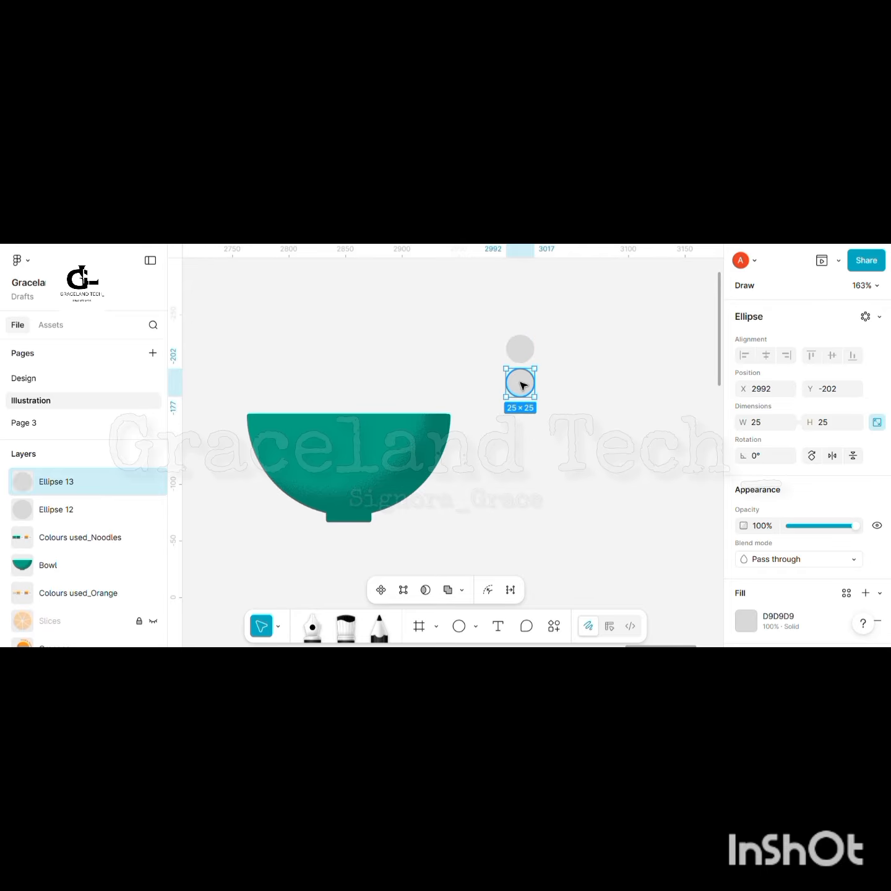
left_click(526, 352, "shift")
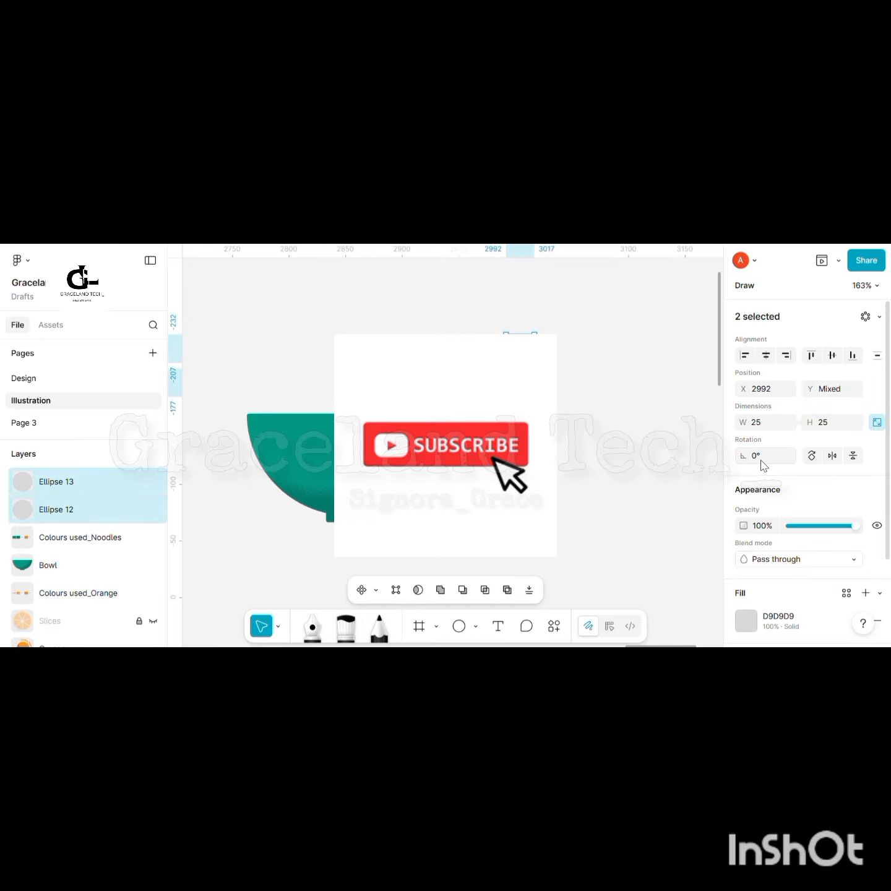
scroll(766, 576, "down", 3)
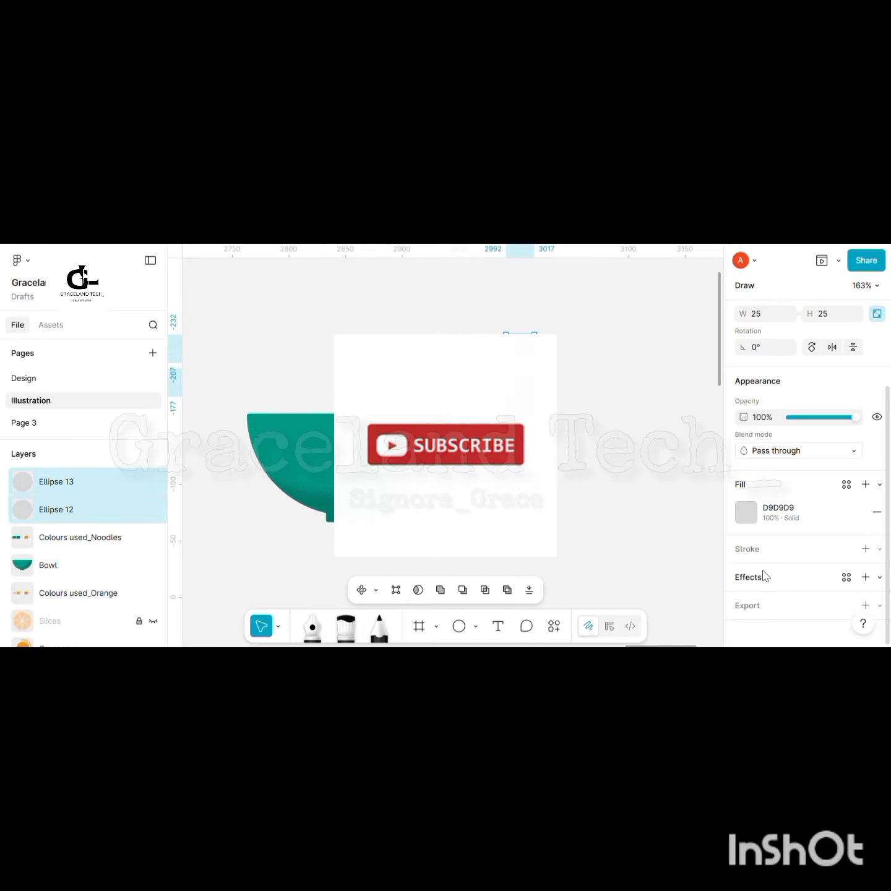
scroll(764, 572, "up", 3)
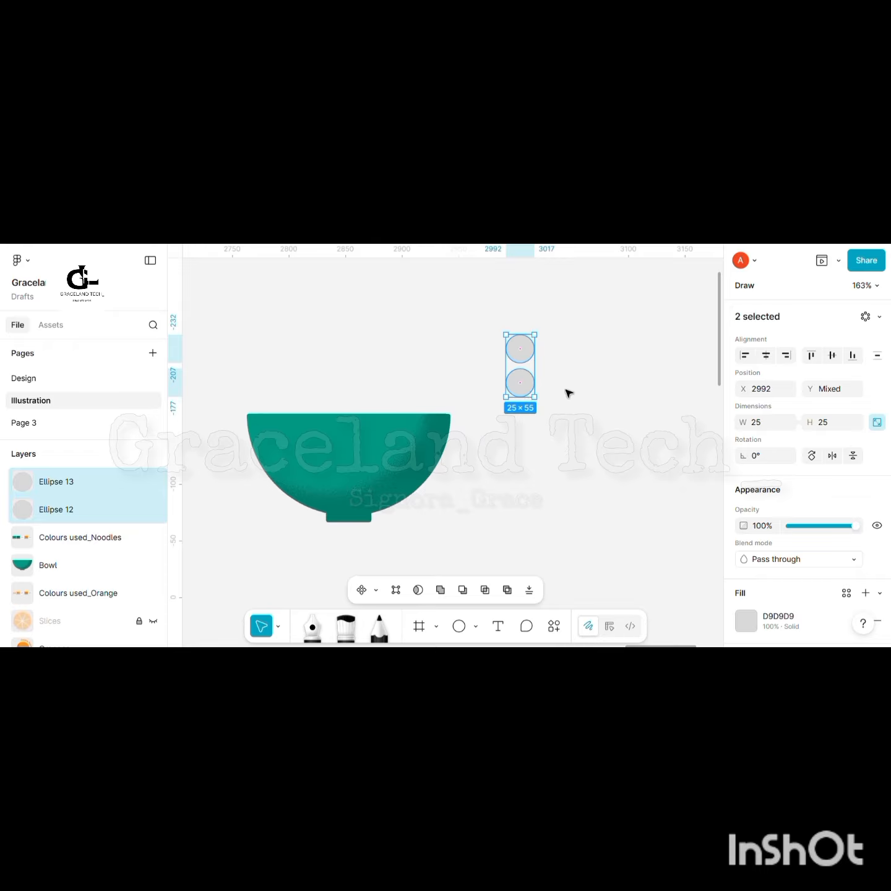
left_click(543, 394)
left_click(529, 384)
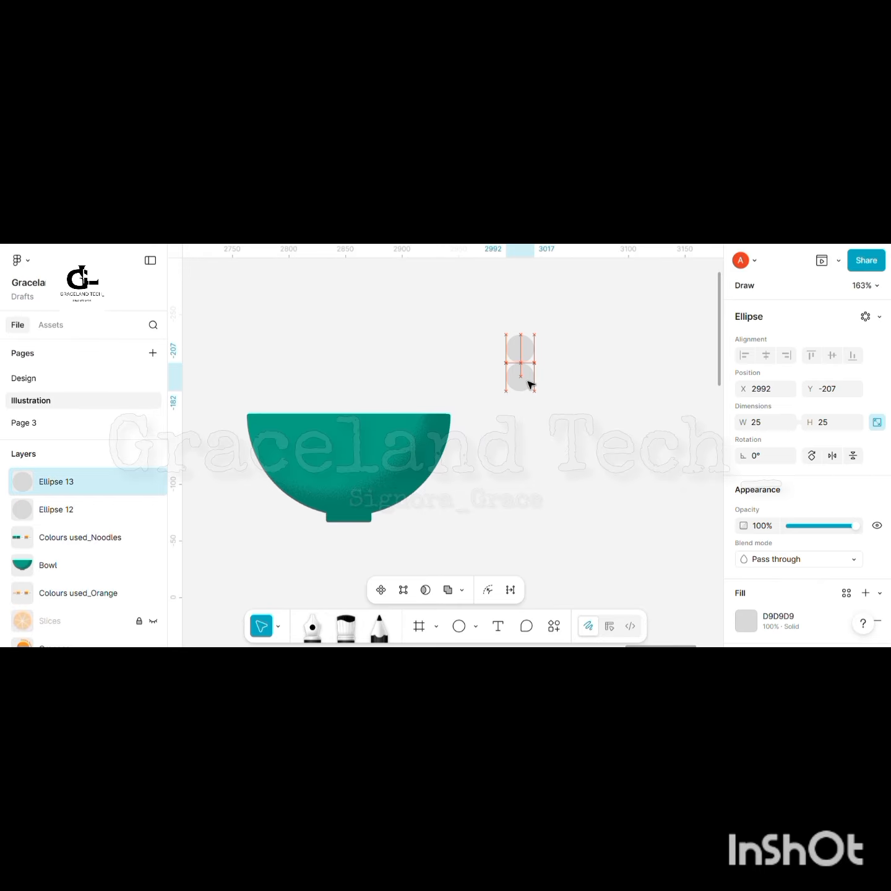
- Duplicate the lower circle downward at the same spacing to build a vertical column of six touching circles
key("ctrl+d")
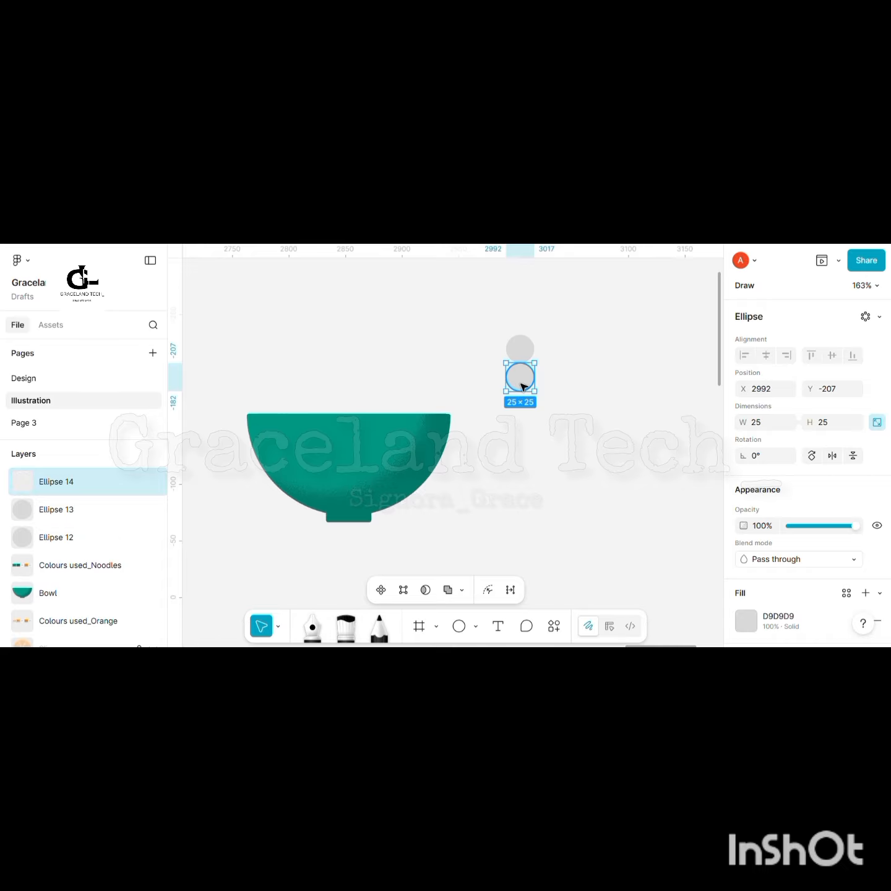
left_click_drag(532, 409, 523, 415)
key("ctrl+d")
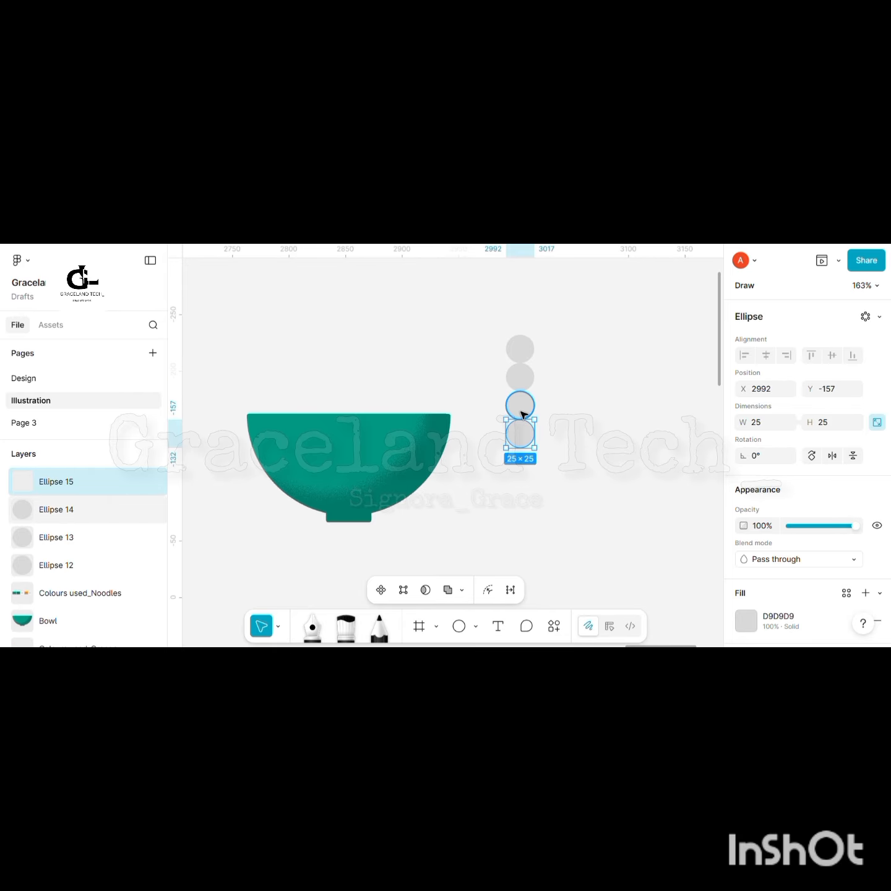
key("ctrl+d")
key("ctrl+d")
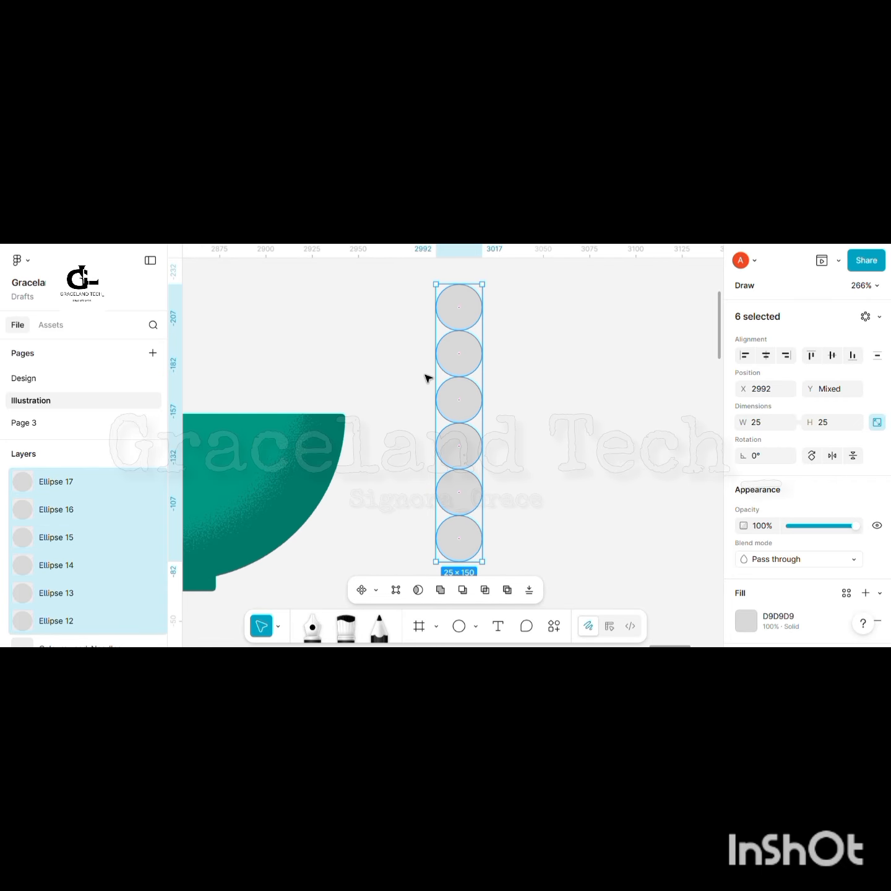
- Swap the fill and stroke of all six circles so each has only a D9D9D9 outline
left_click(416, 277)
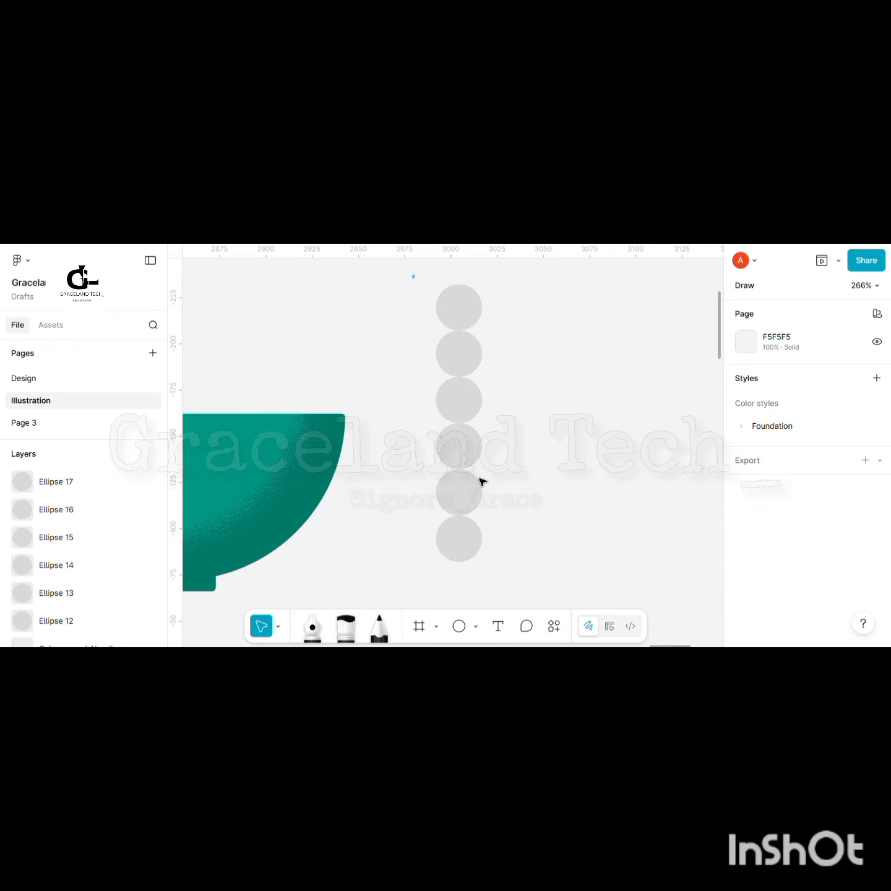
left_click_drag(412, 274, 506, 591)
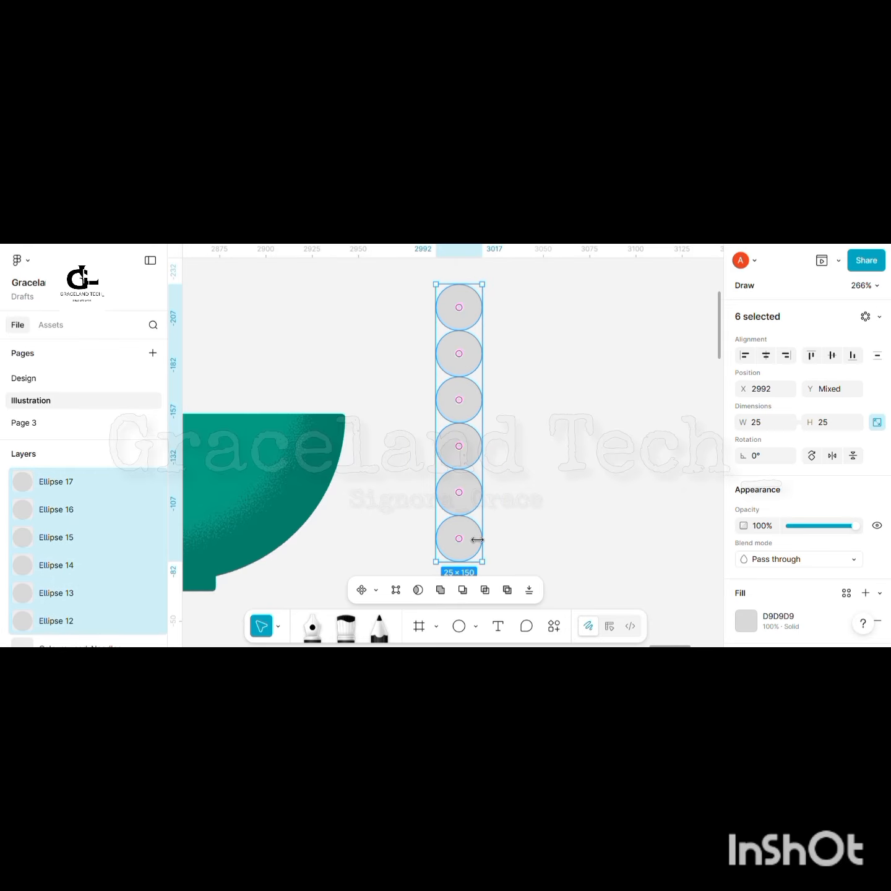
key("shift+x")
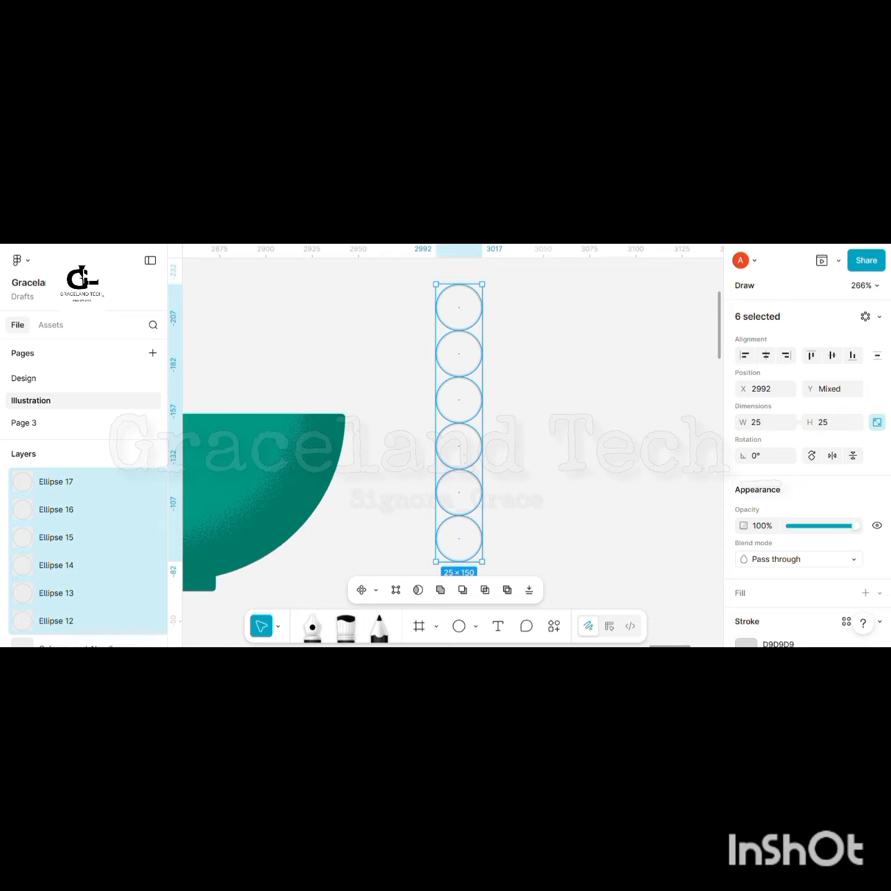
- Flatten the six outlined circles into a single vector path and rename its layer Noodle
right_click(447, 350)
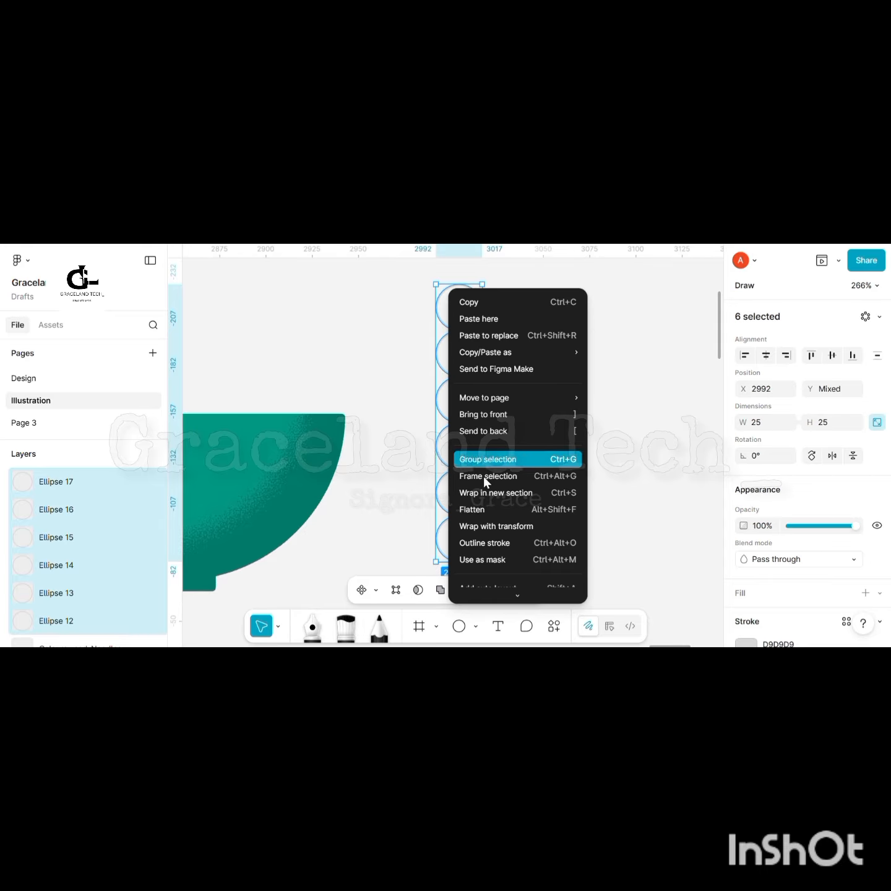
left_click(473, 510)
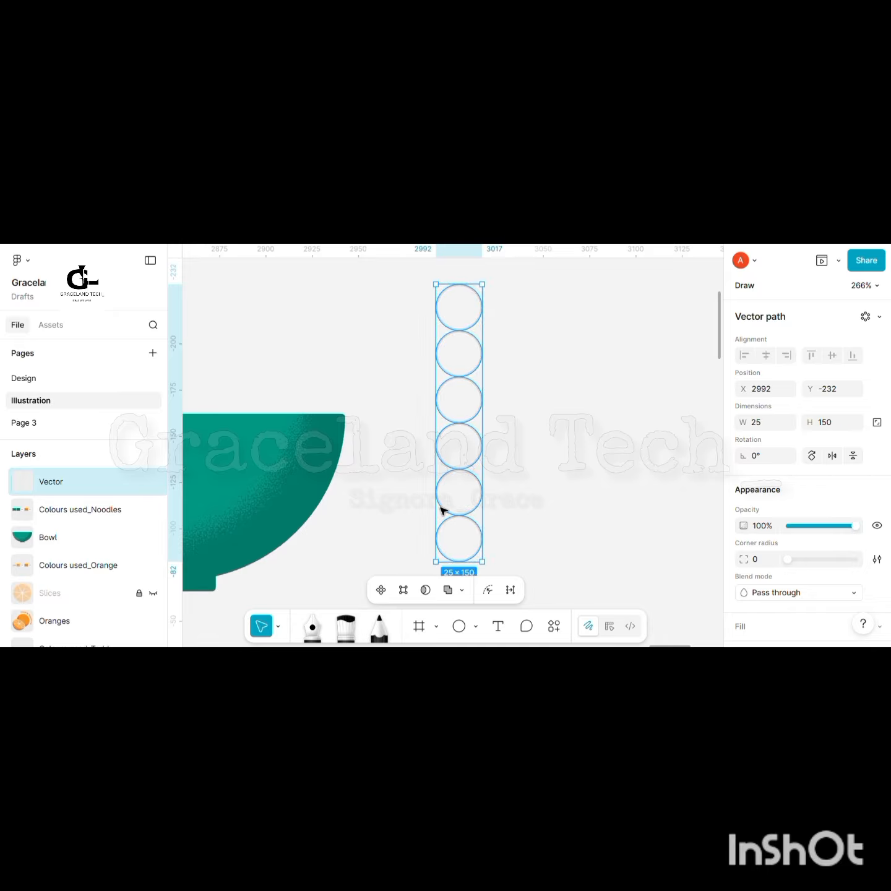
double_click(51, 481)
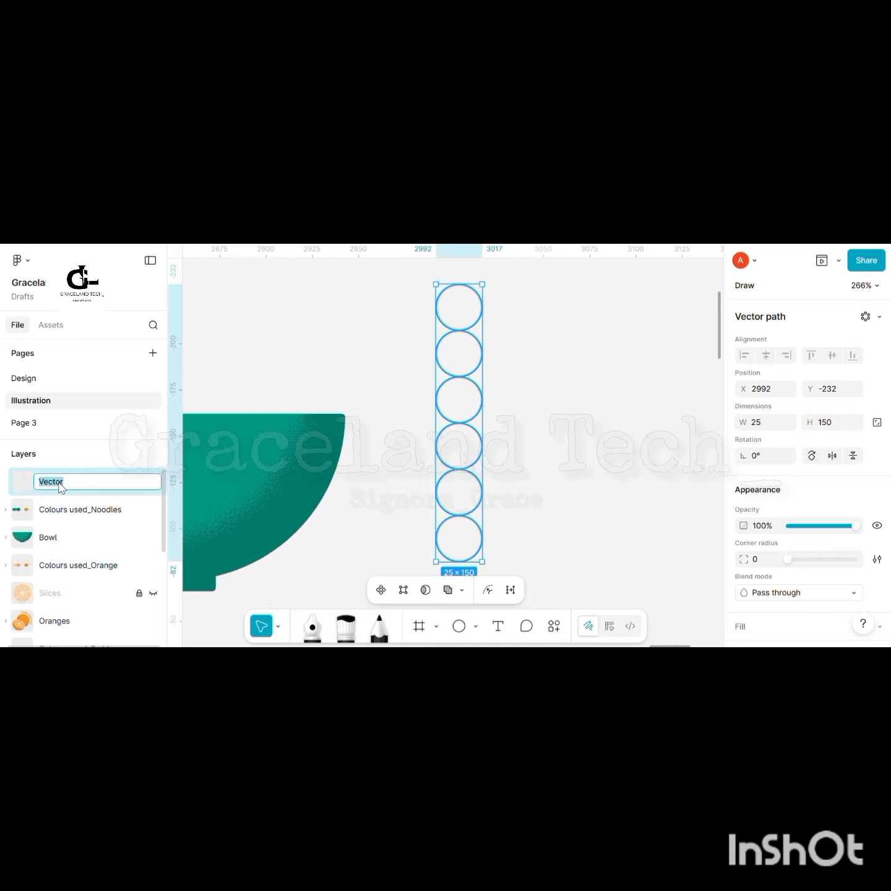
type("Noo")
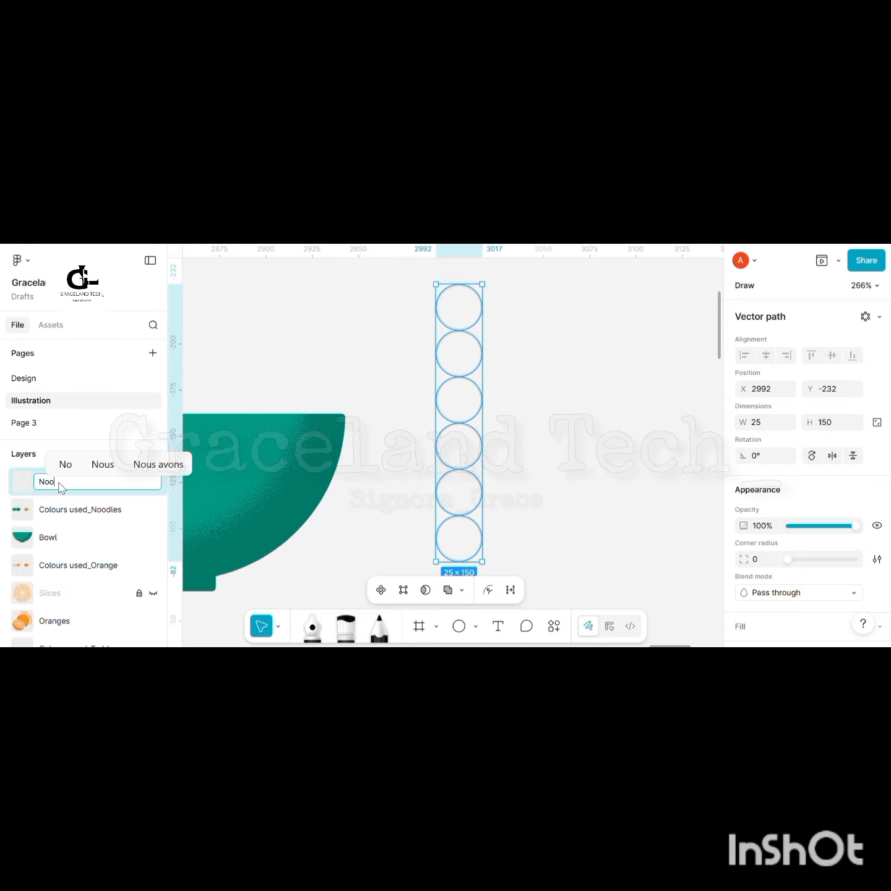
type("dles")
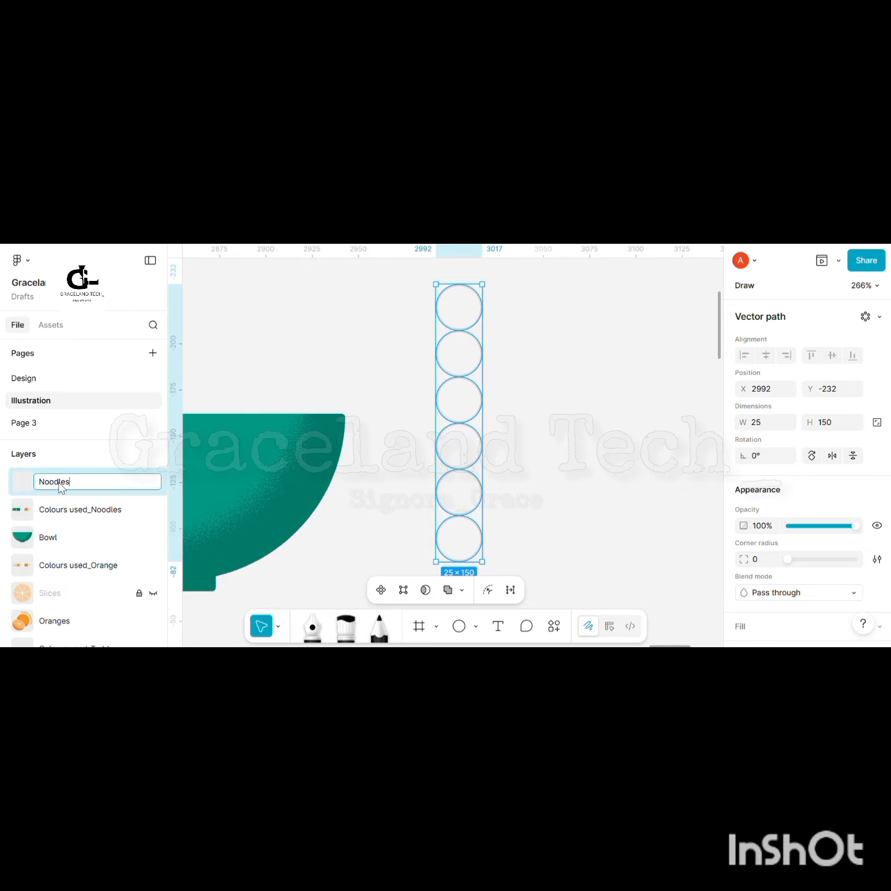
key("Return")
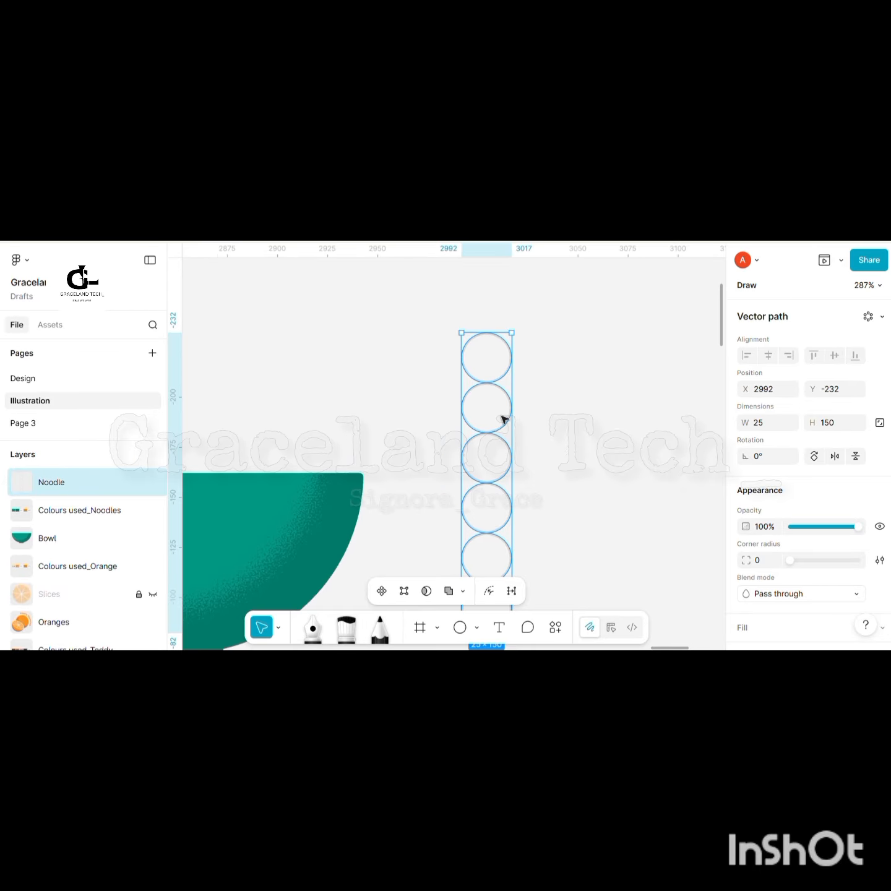
left_click(503, 420)
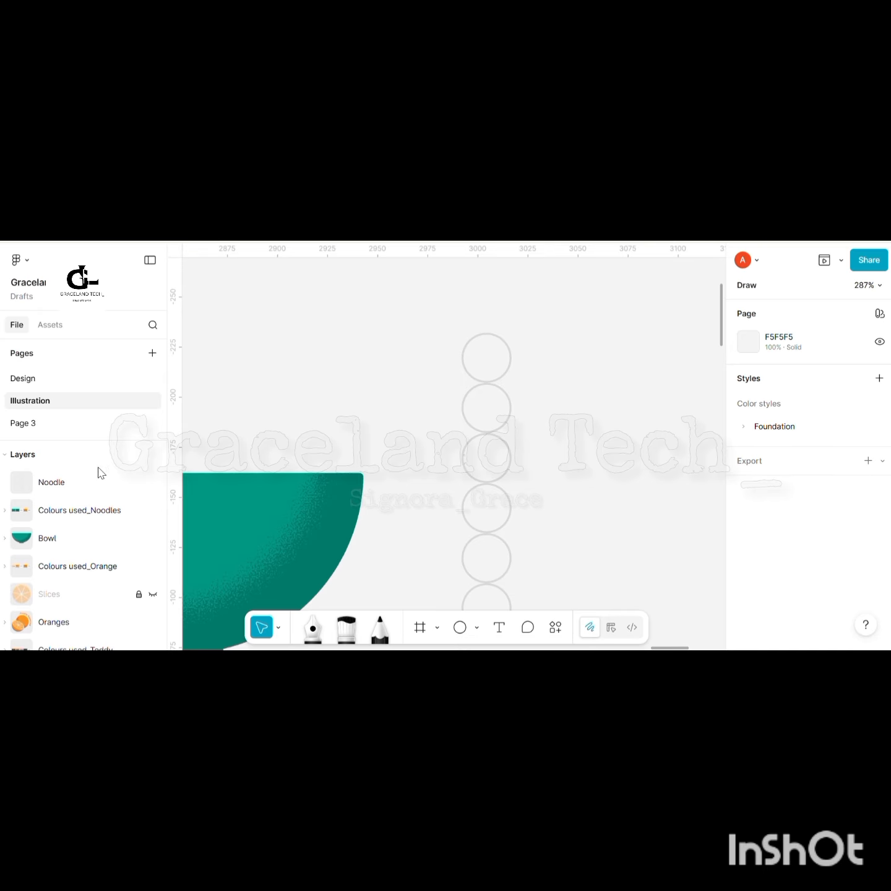
- Edit the Noodle vector and delete alternating side points on its upper three circles, beginning with the first circle's right point
left_click(85, 484)
key("Return")
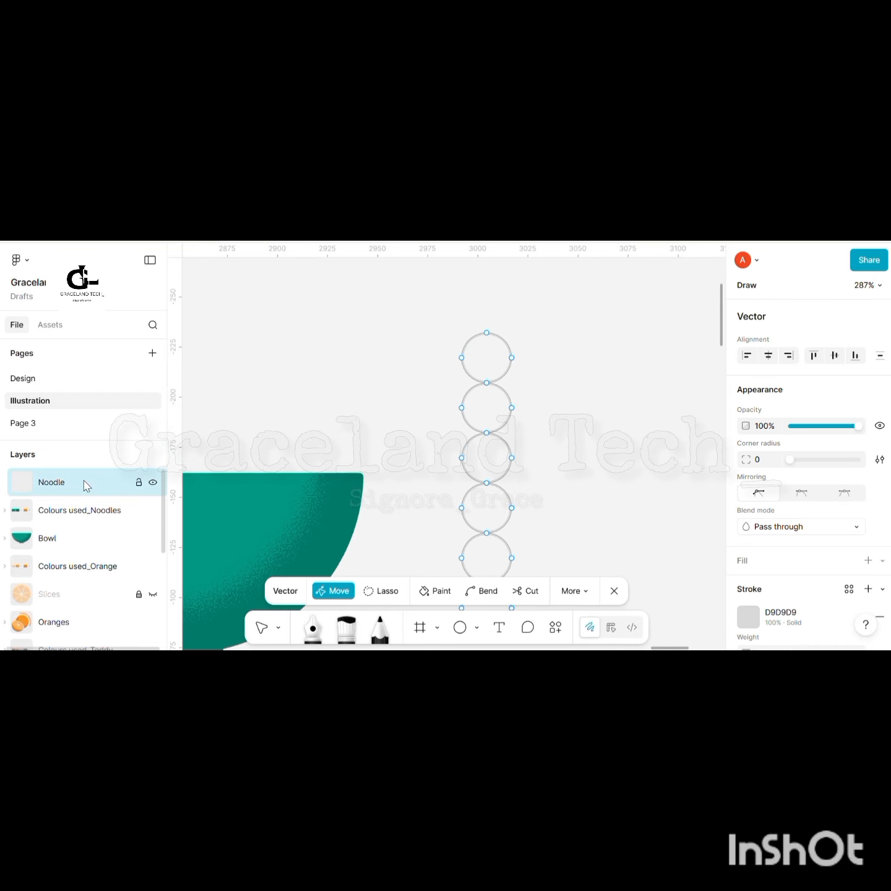
left_click(512, 357)
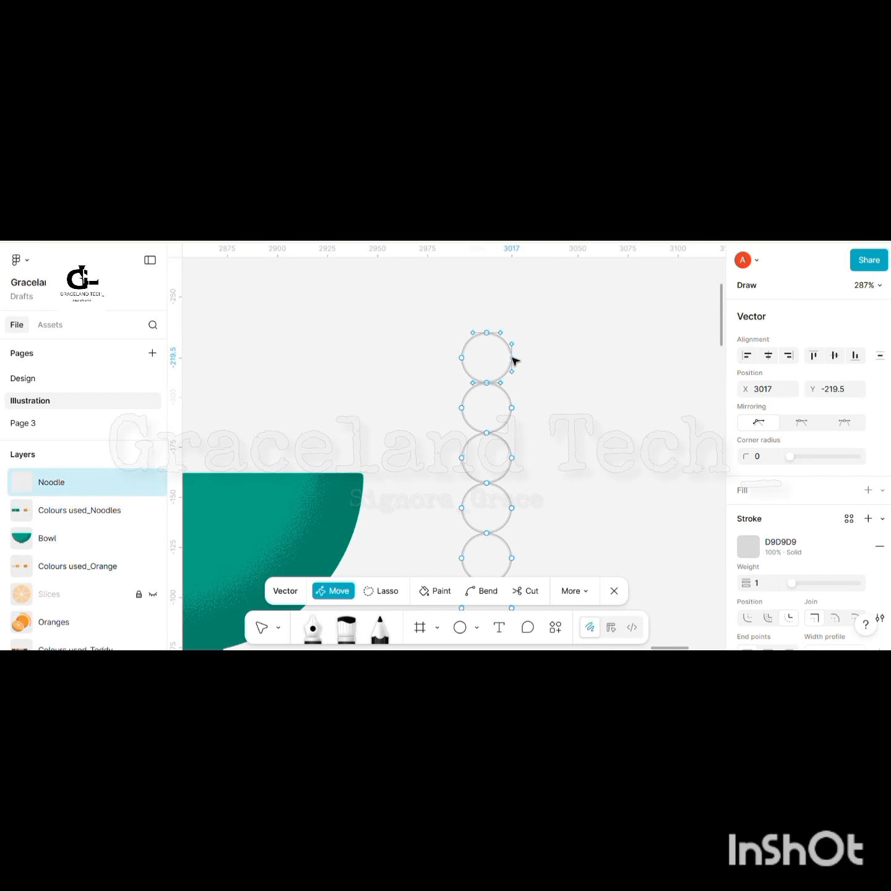
key("Delete")
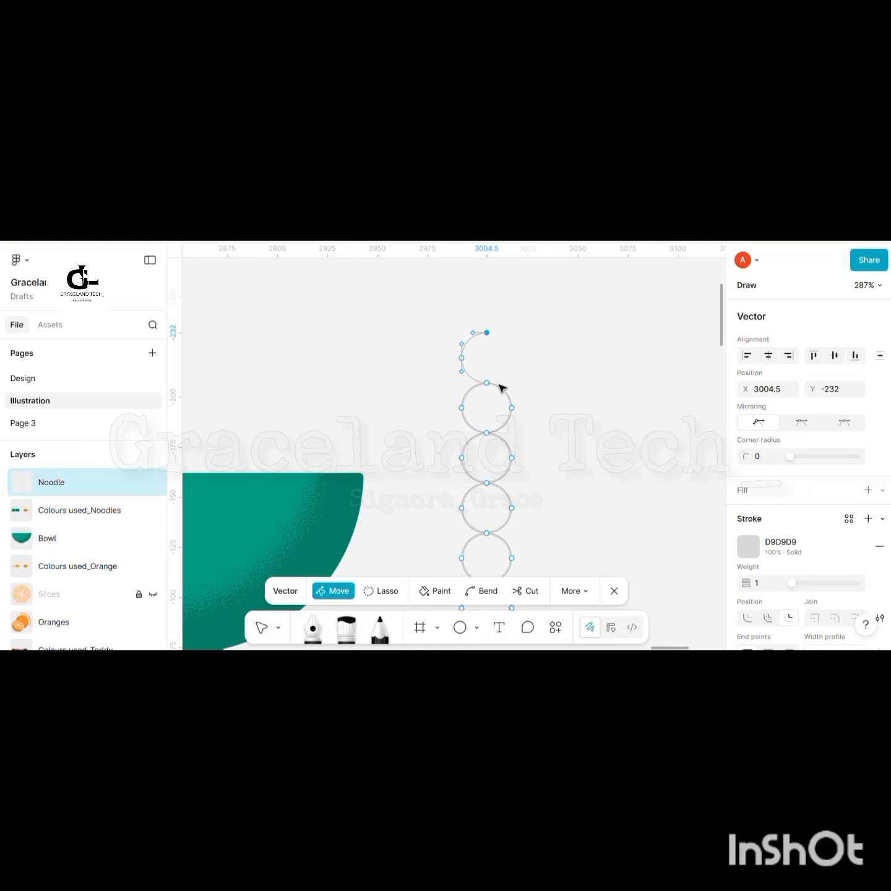
left_click(463, 407)
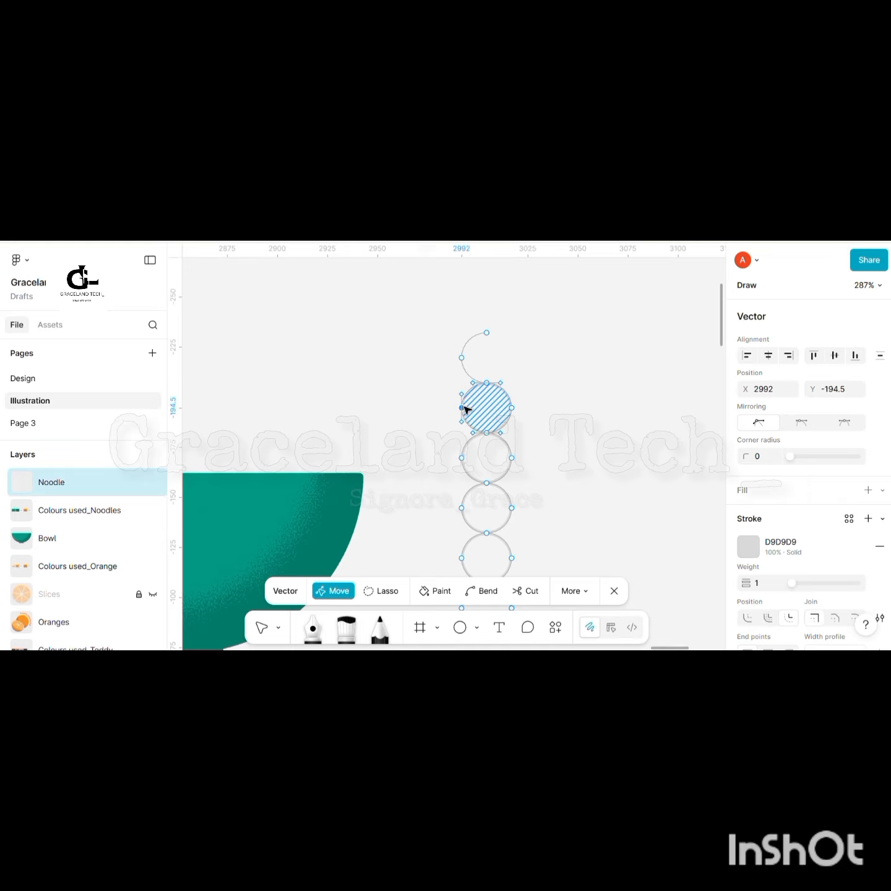
key("Delete")
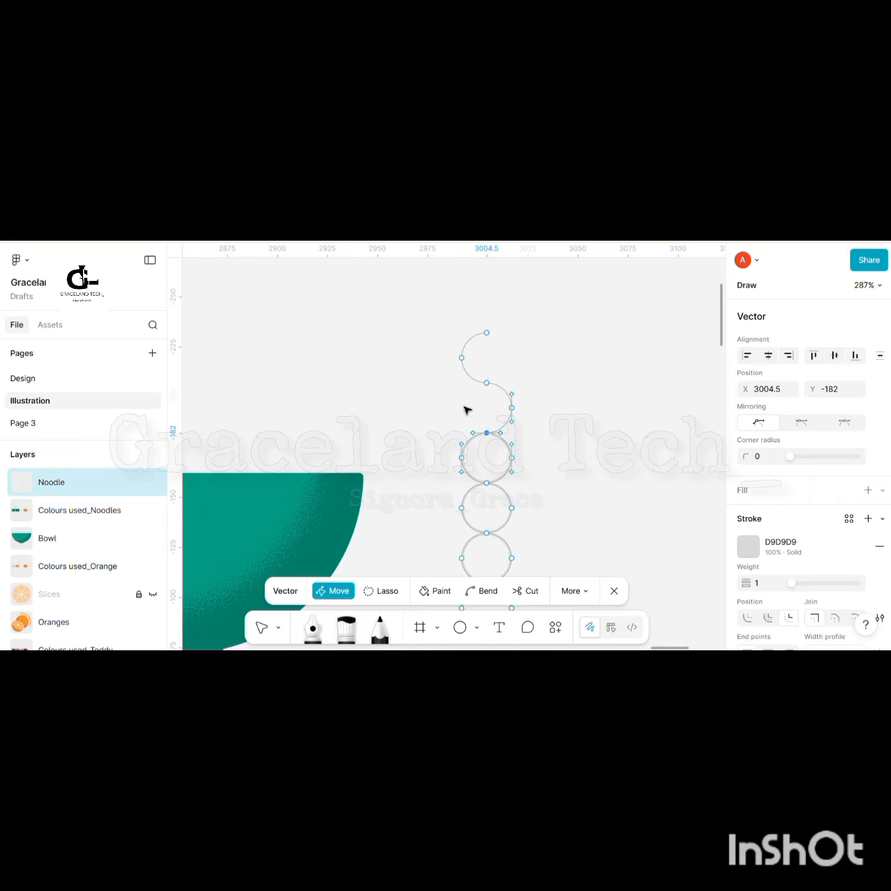
left_click(512, 459)
key("Delete")
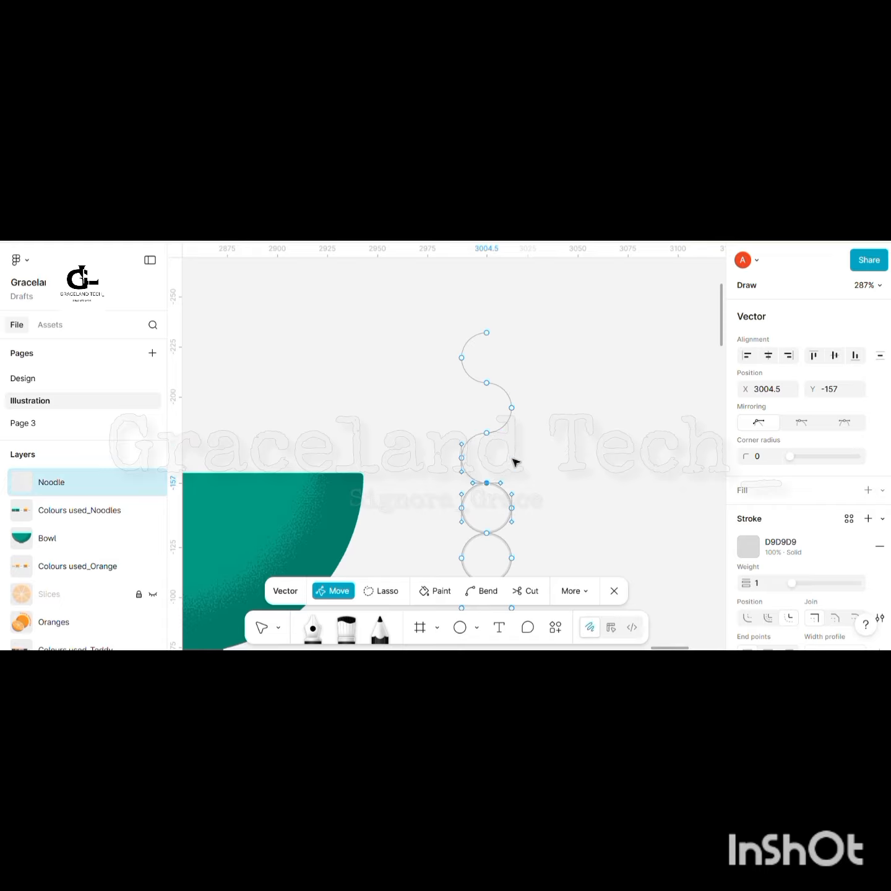
- Continue the wave by deleting the left, right and left side points of the fourth, fifth and sixth circles respectively
scroll(512, 475, "down", 2)
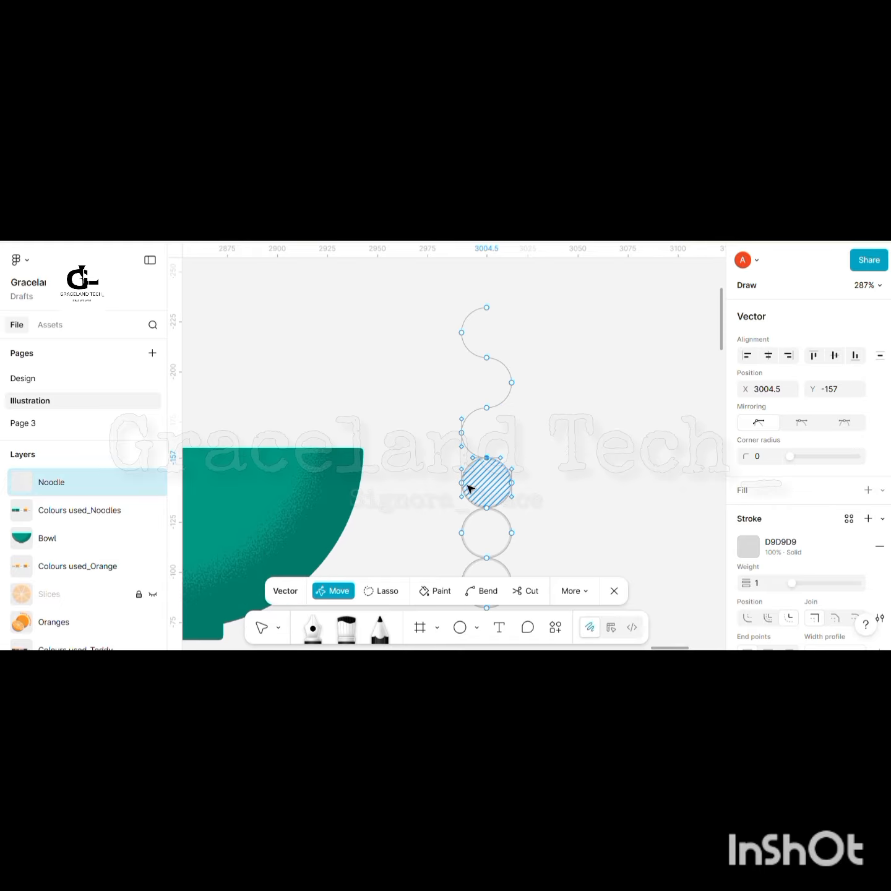
key("Delete")
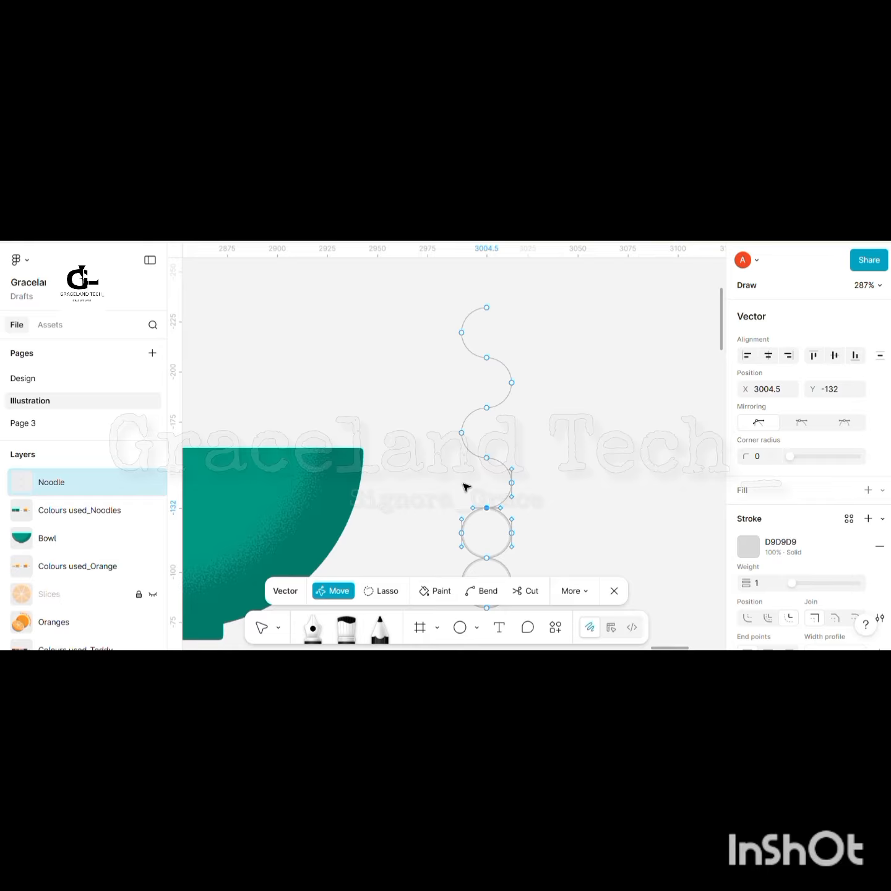
scroll(495, 502, "down", 1)
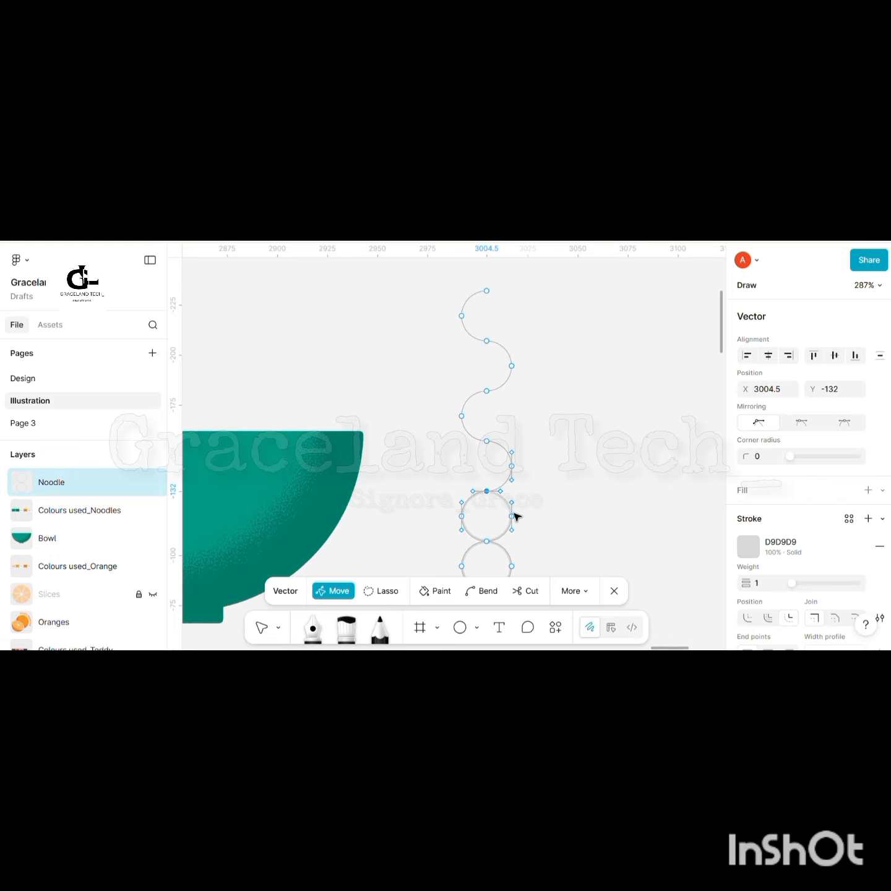
key("Delete")
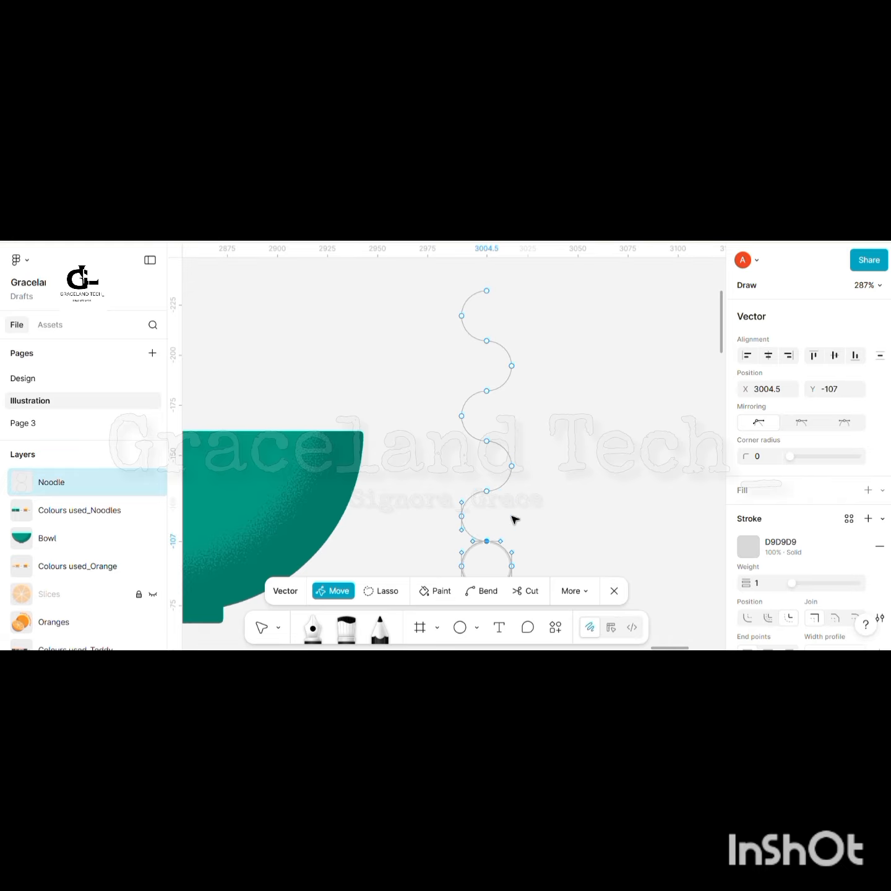
scroll(511, 523, "down", 2)
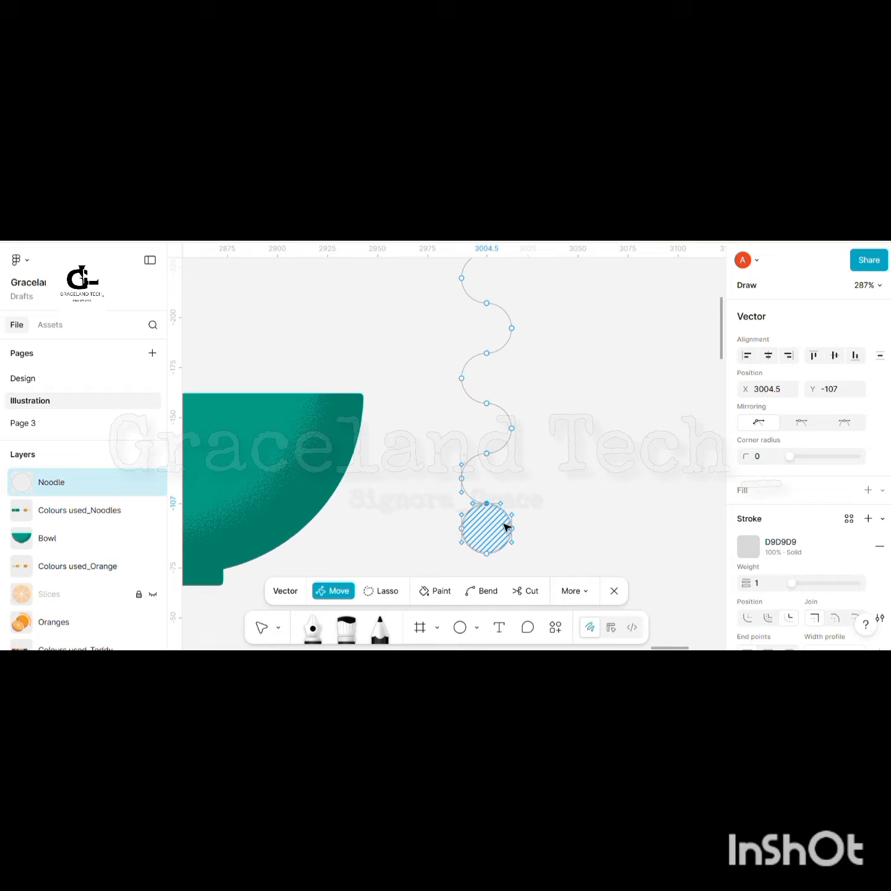
left_click(463, 529)
key("Delete")
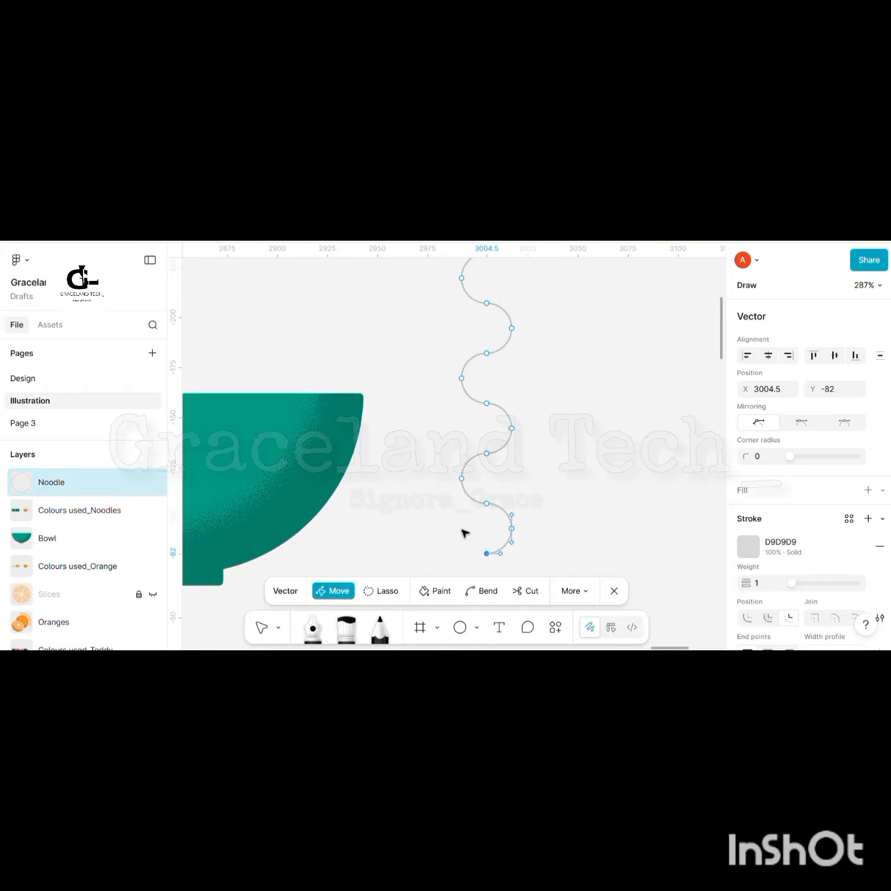
- Use the Bend tool to remove the curve handles from the Noodle path's five inner centre points, smoothing the wave
scroll(465, 532, "up", 2)
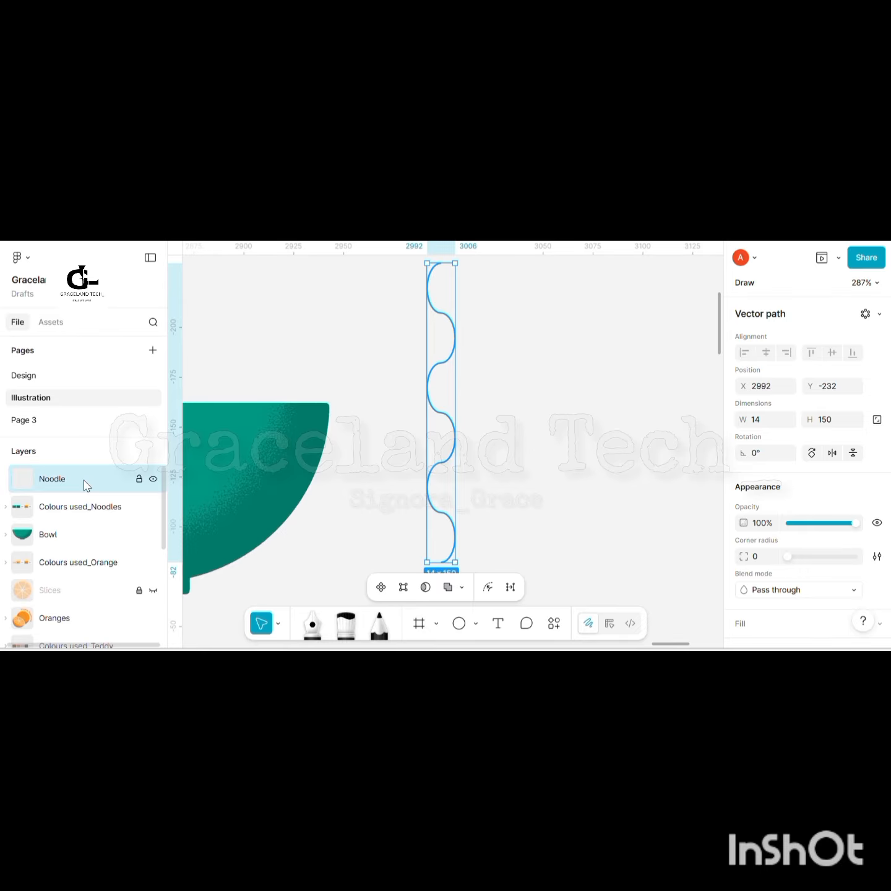
key("Return")
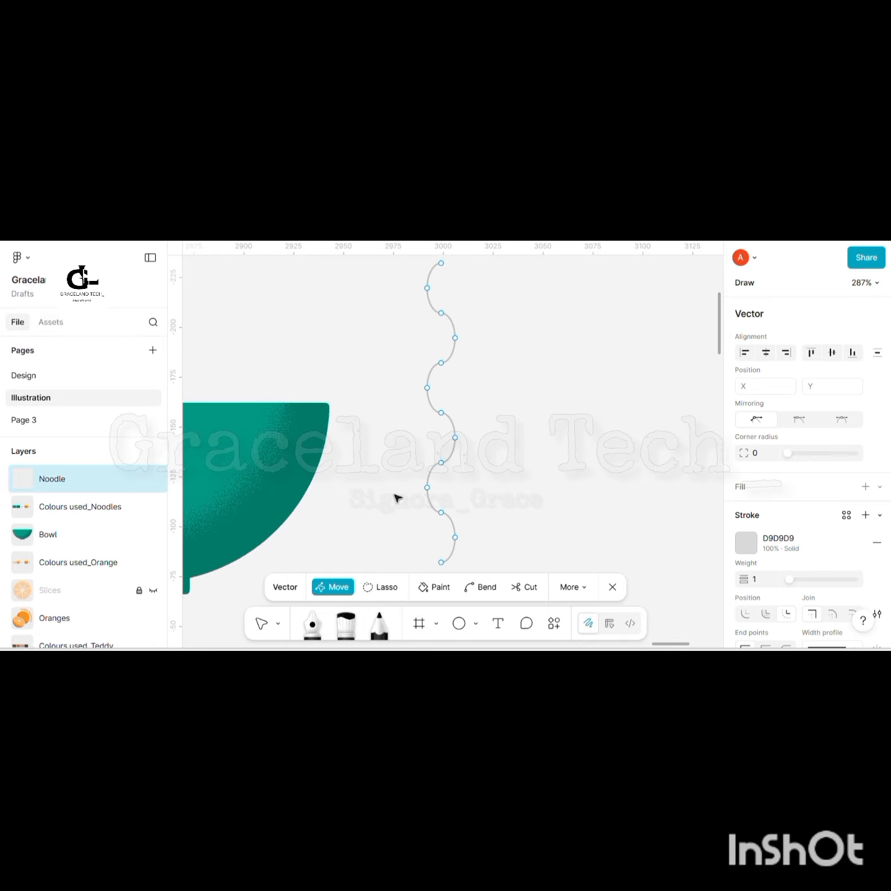
left_click(483, 588)
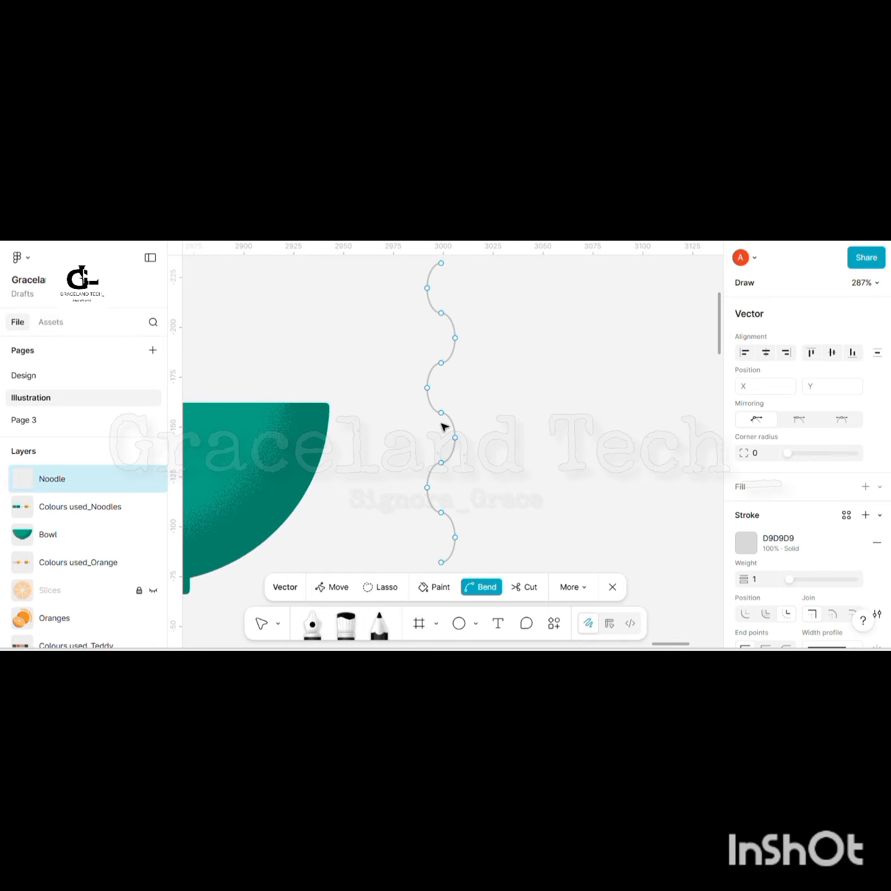
left_click(442, 315)
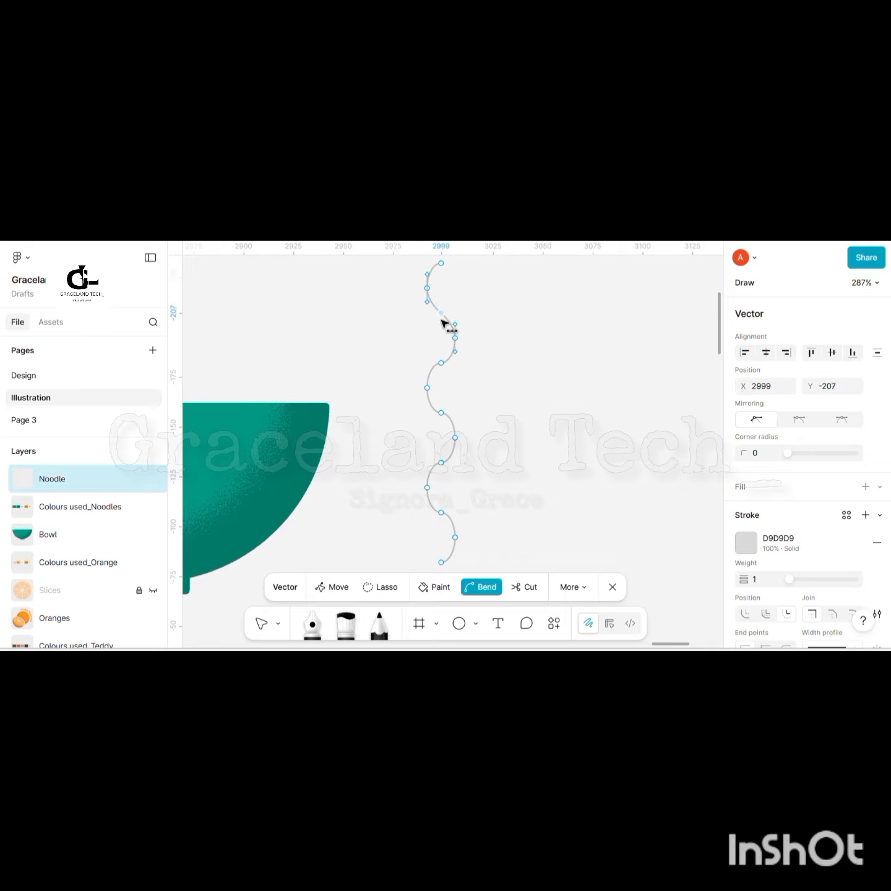
left_click(443, 364)
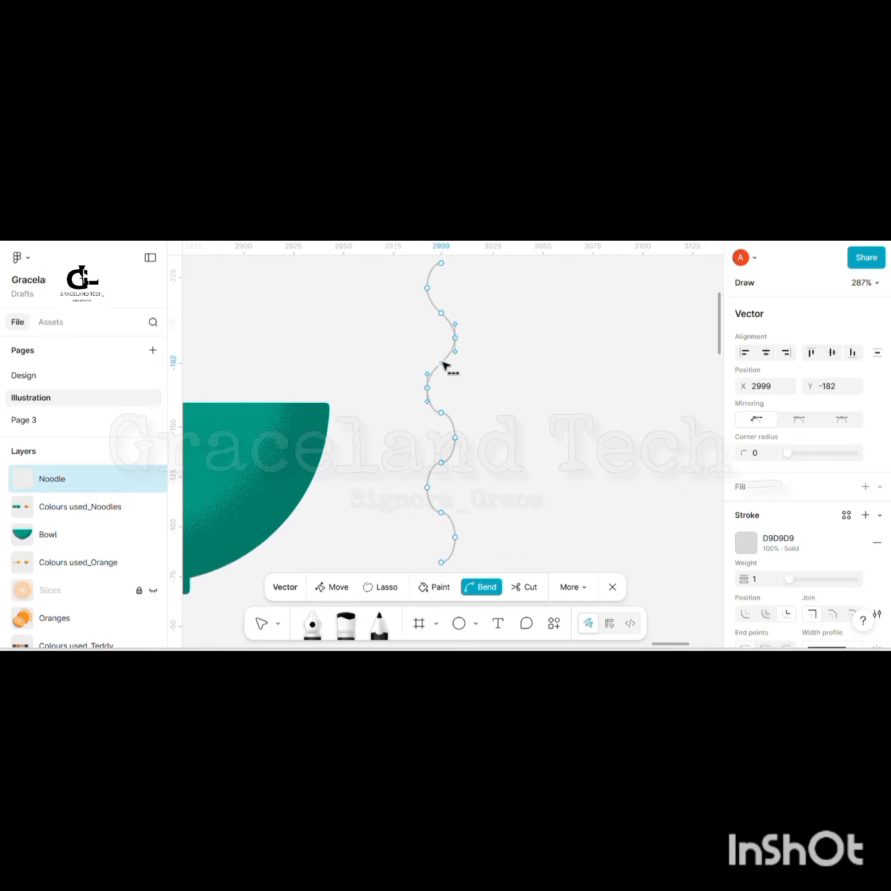
left_click(442, 415)
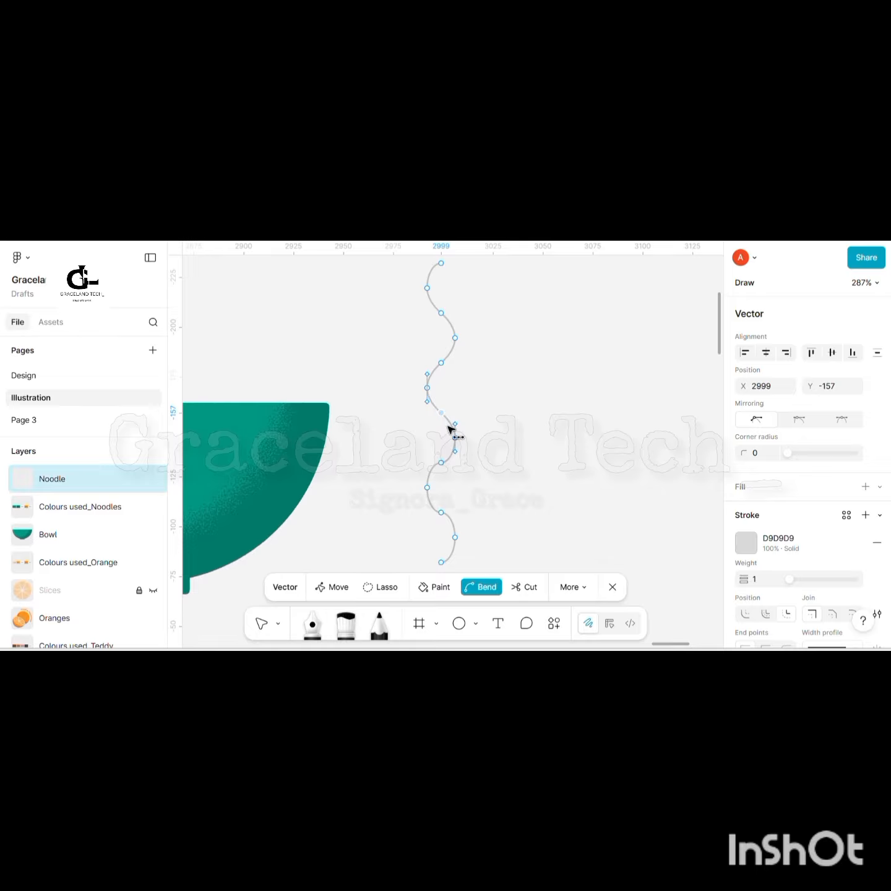
left_click(442, 464)
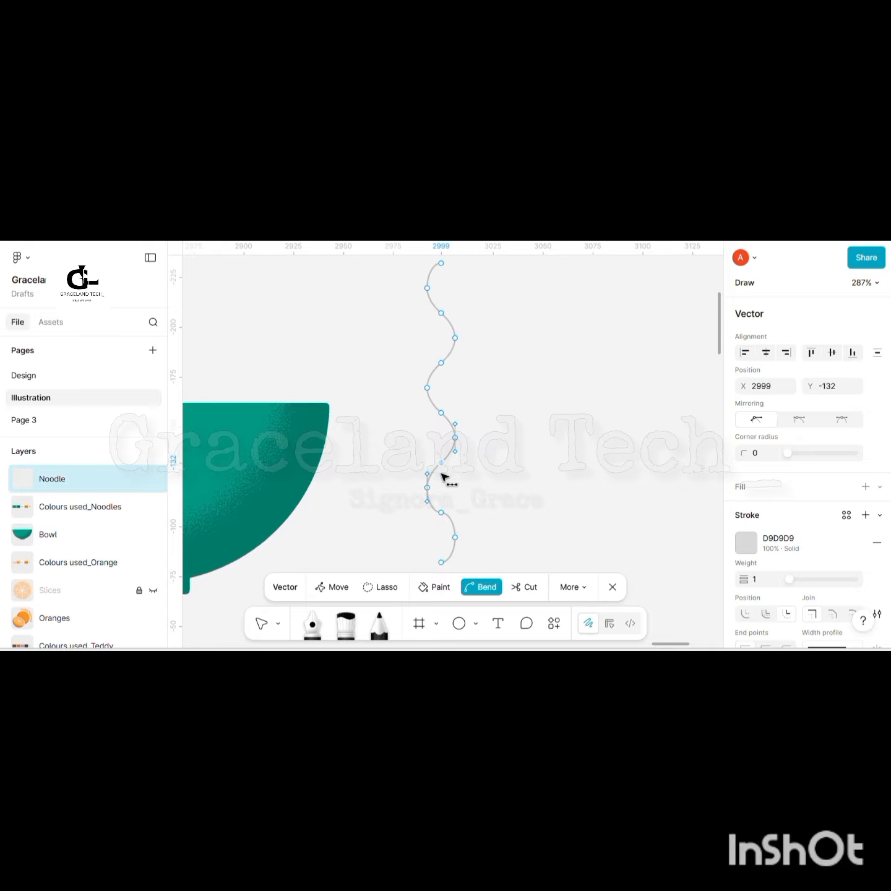
left_click(443, 515)
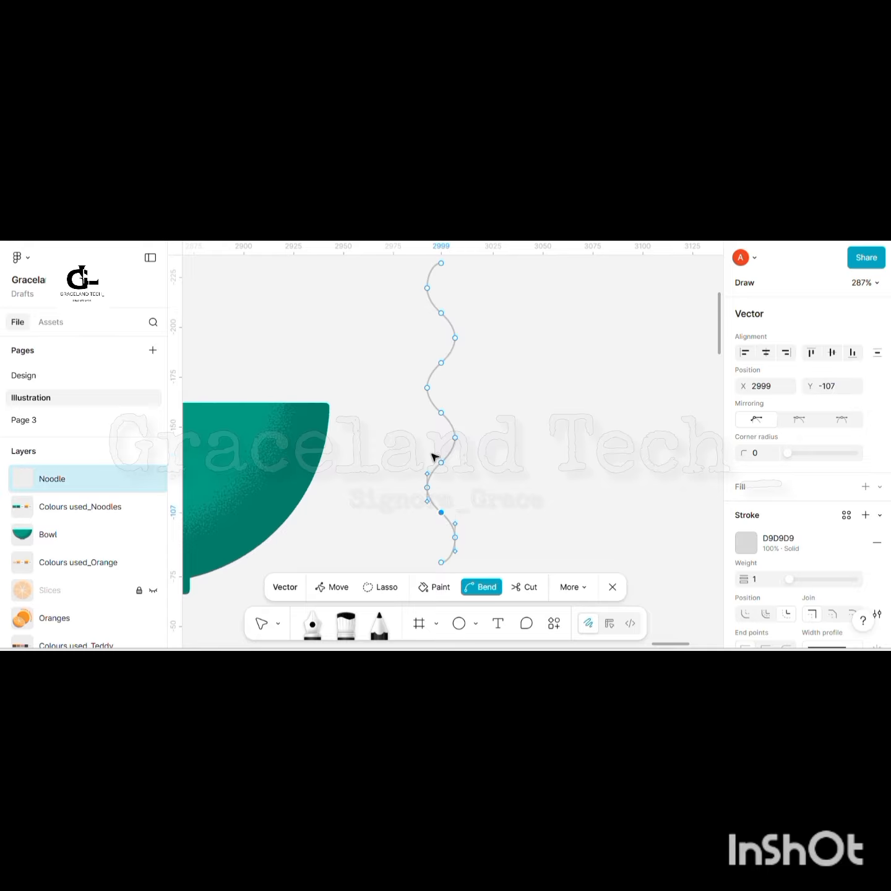
left_click(405, 375)
key("Escape")
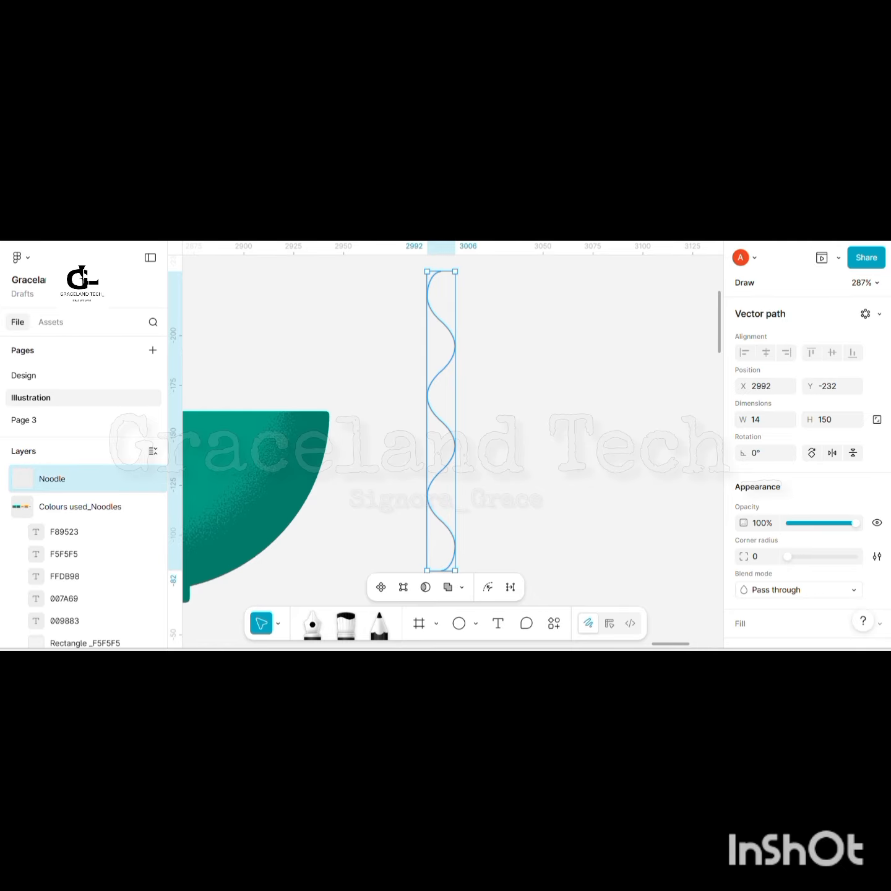
- Set the Noodle path's stroke weight to 4
scroll(748, 492, "down", 5)
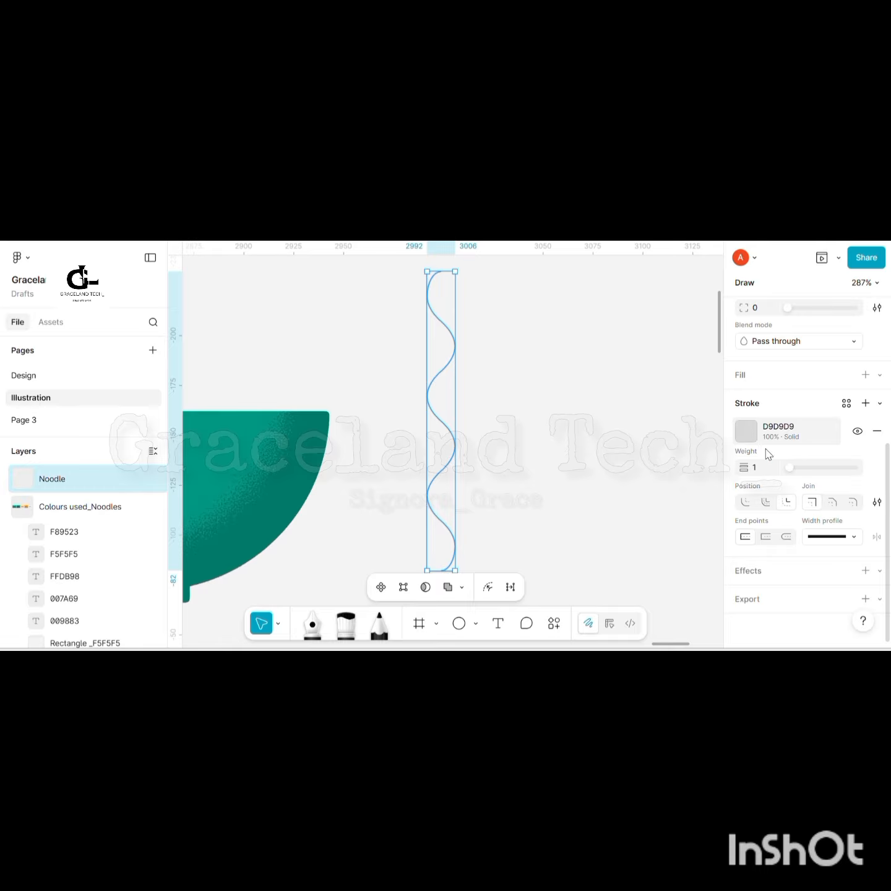
left_click_drag(788, 467, 791, 467)
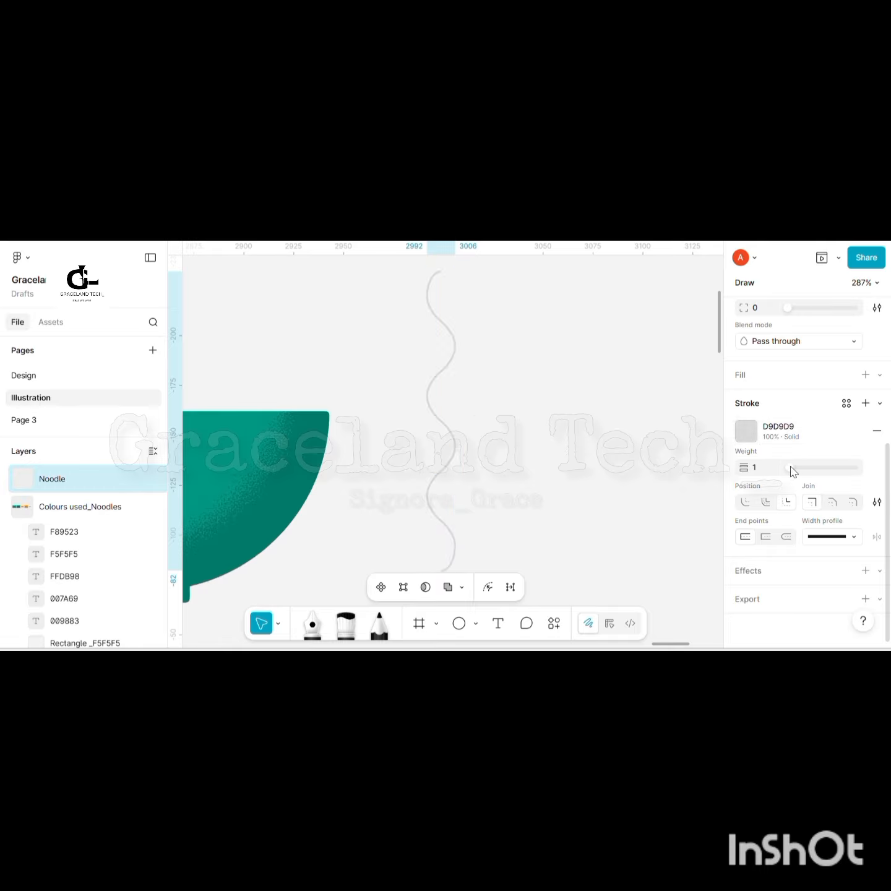
left_click(756, 470)
type("4")
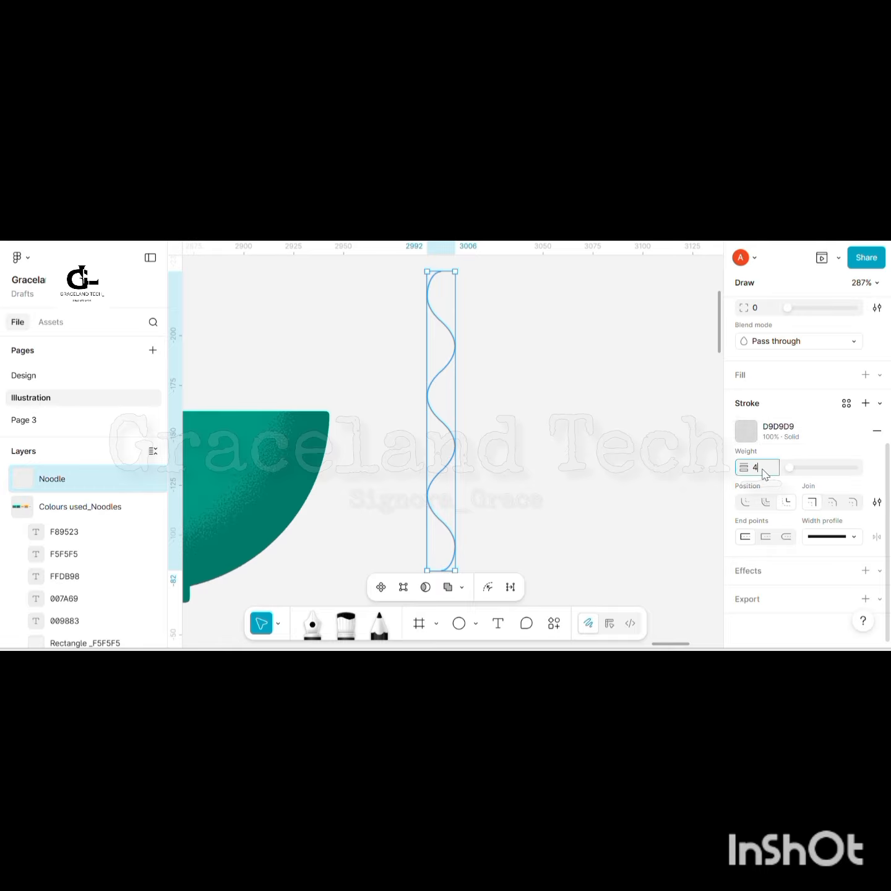
key("Return")
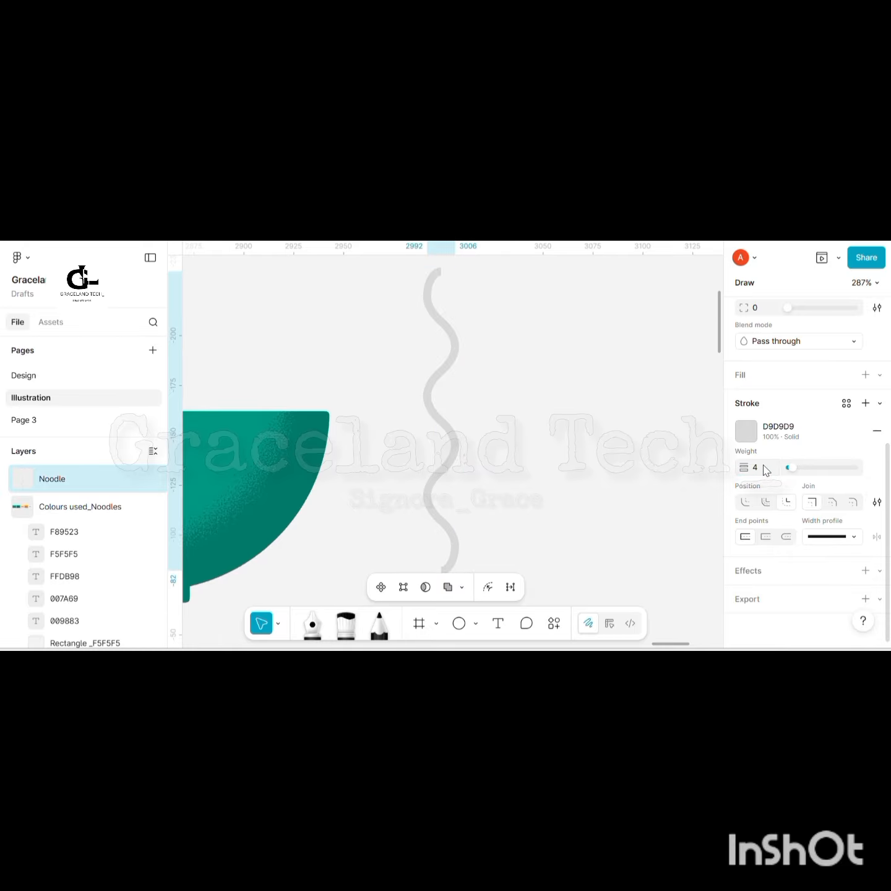
- Change the Noodle path's stroke colour to FFDB98
left_click(746, 431)
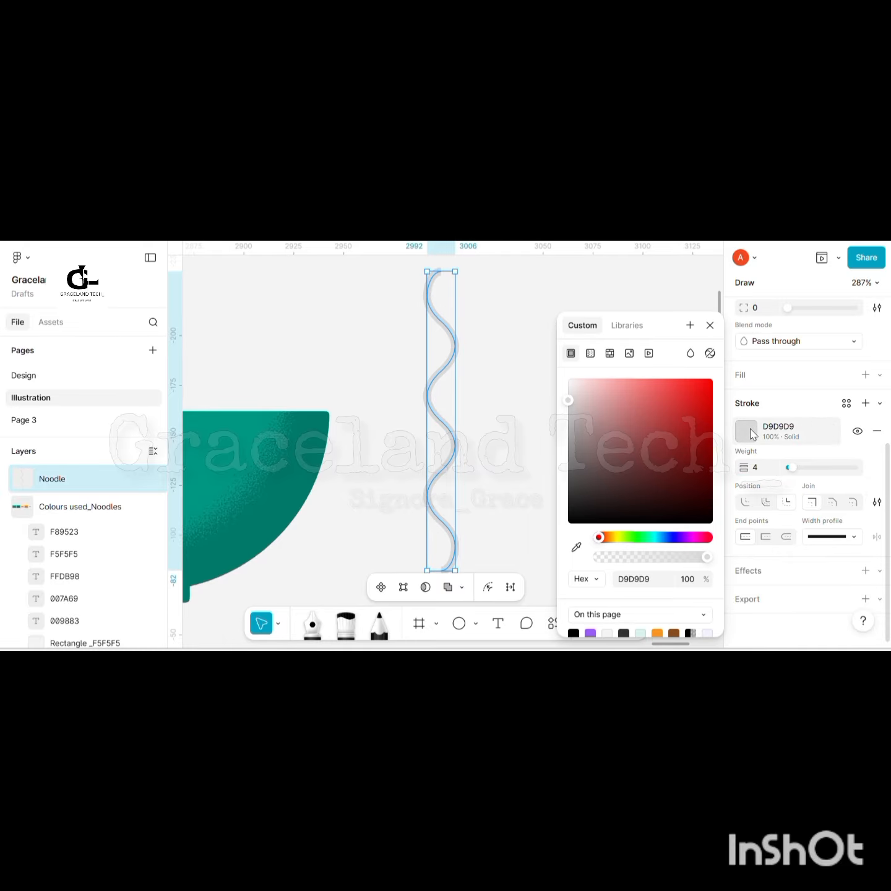
left_click(630, 578)
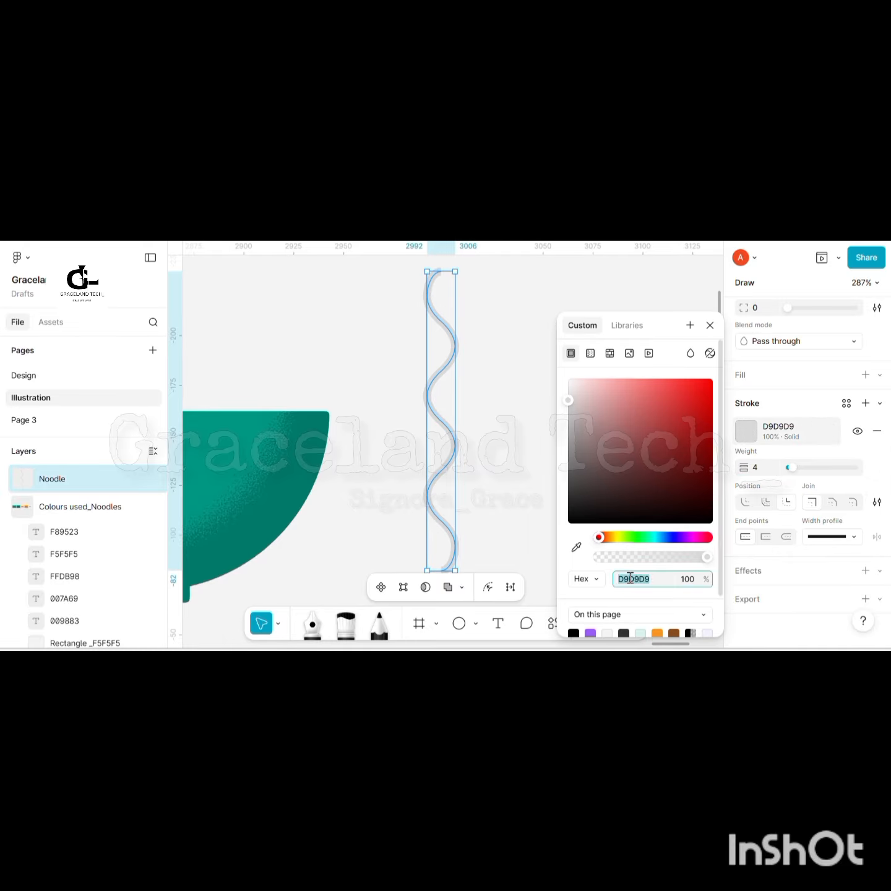
right_click(630, 578)
left_click(677, 344)
key("Return")
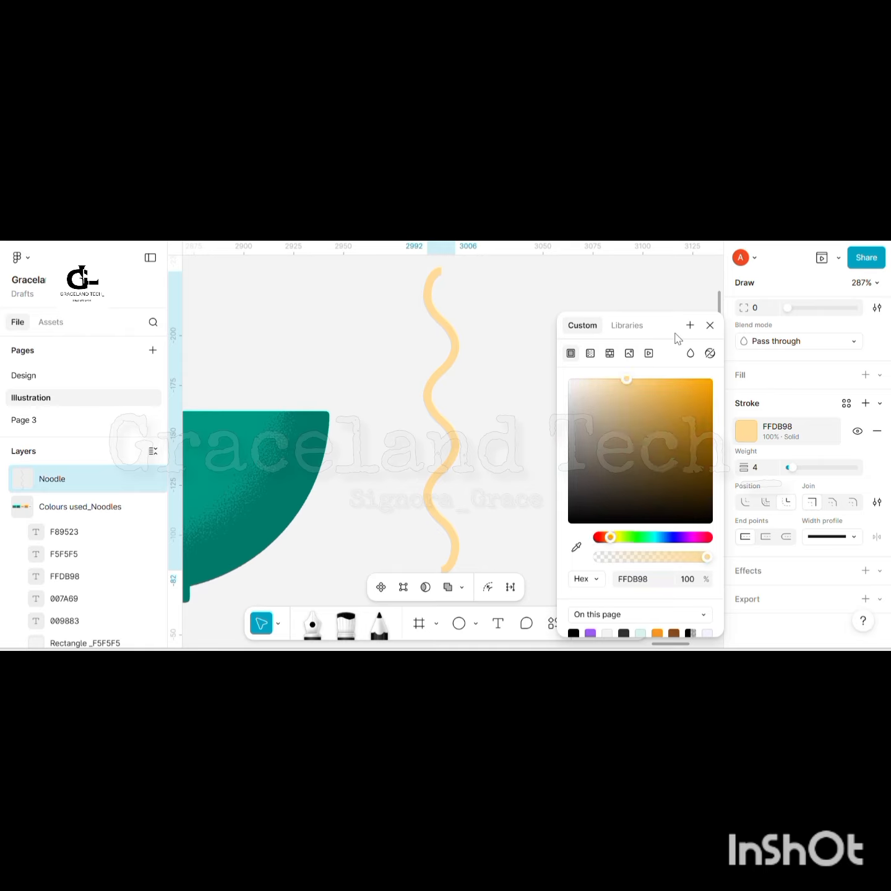
- Give the Noodle path's stroke round end points and add an Inner shadow effect to it
left_click(710, 325)
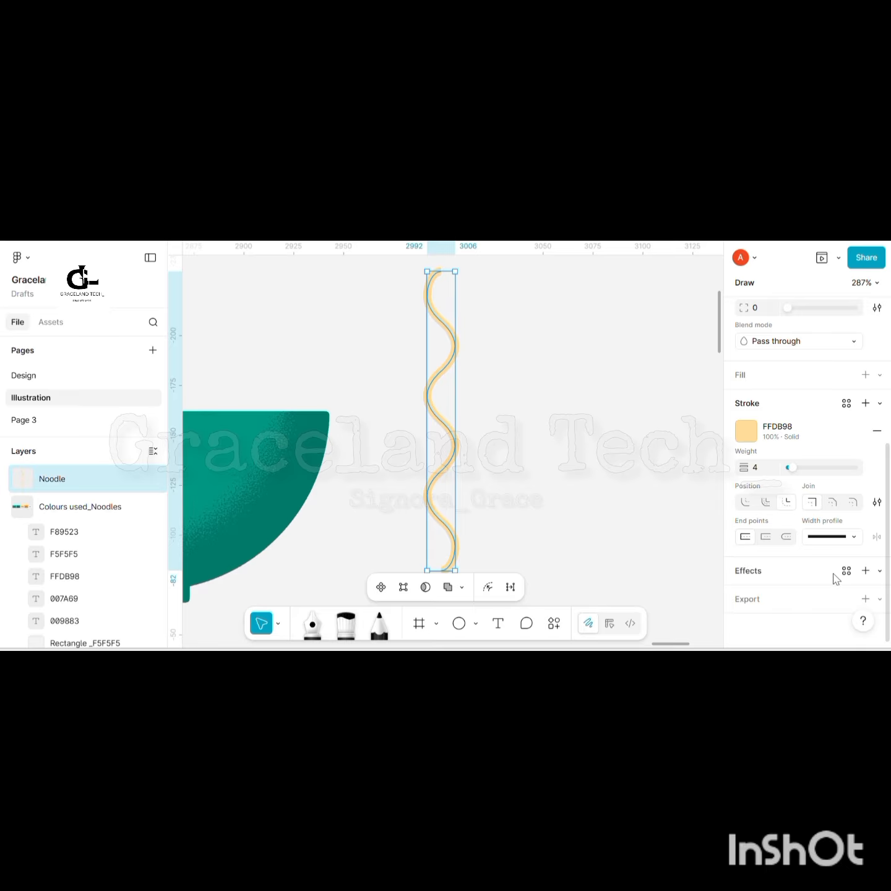
left_click(787, 539)
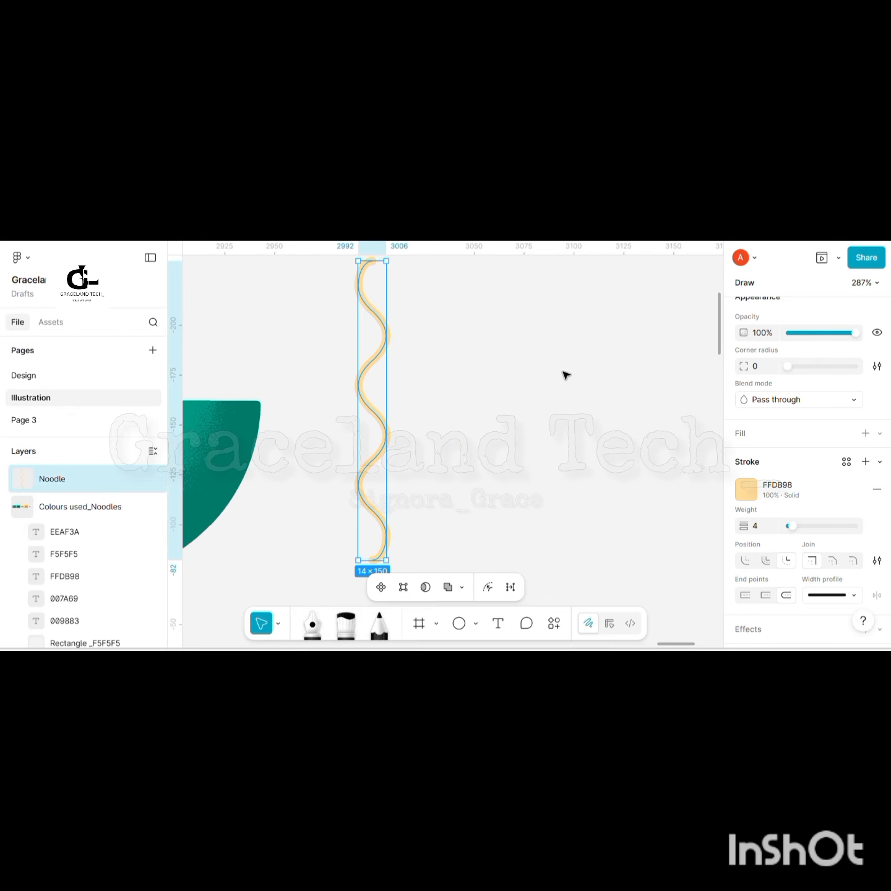
scroll(774, 495, "down", 2)
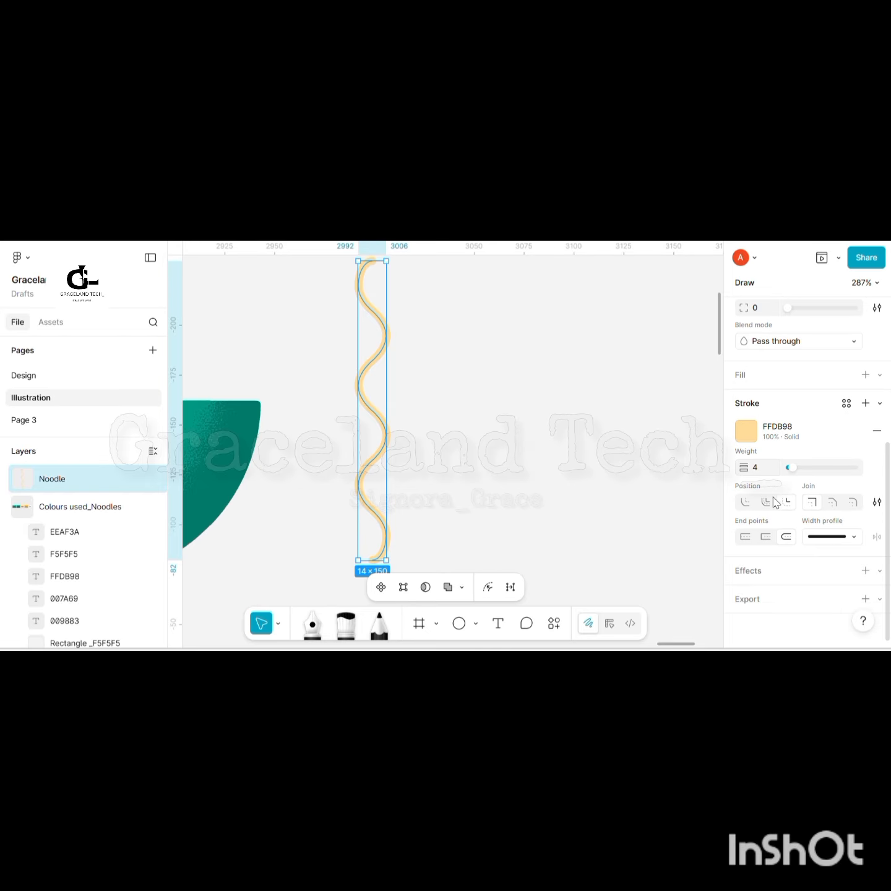
left_click(867, 572)
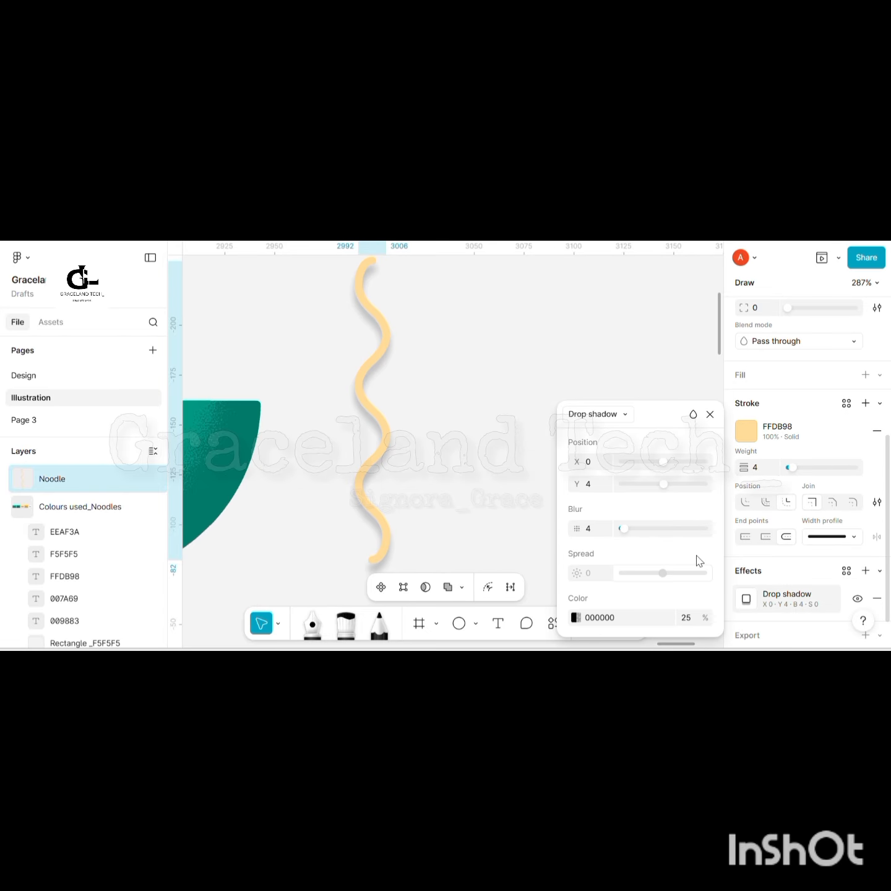
left_click(626, 413)
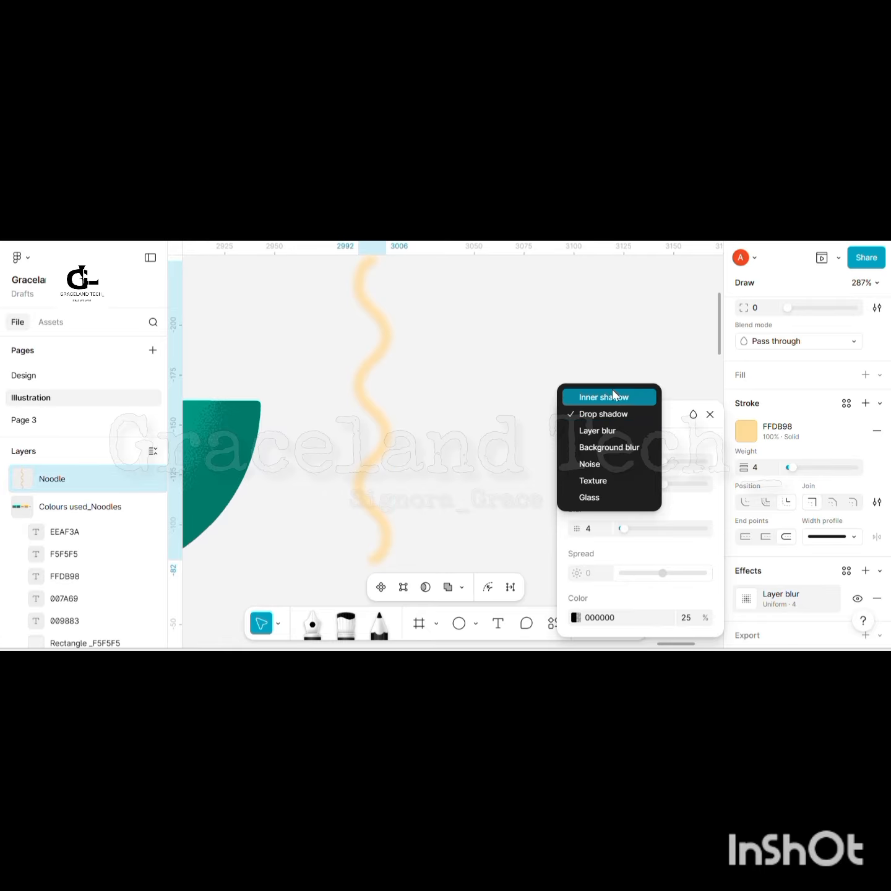
left_click(618, 399)
- Set the Noodle's inner shadow position to X 1 and Y -2, with a blur of 0
left_click(598, 463)
type("1")
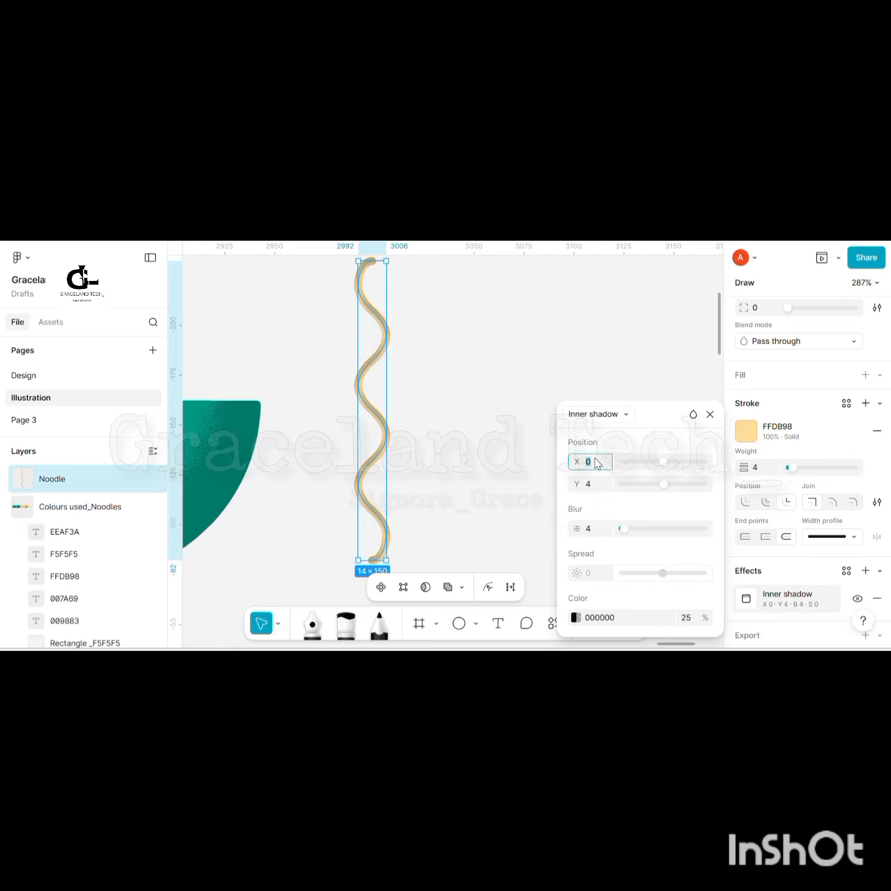
left_click(590, 489)
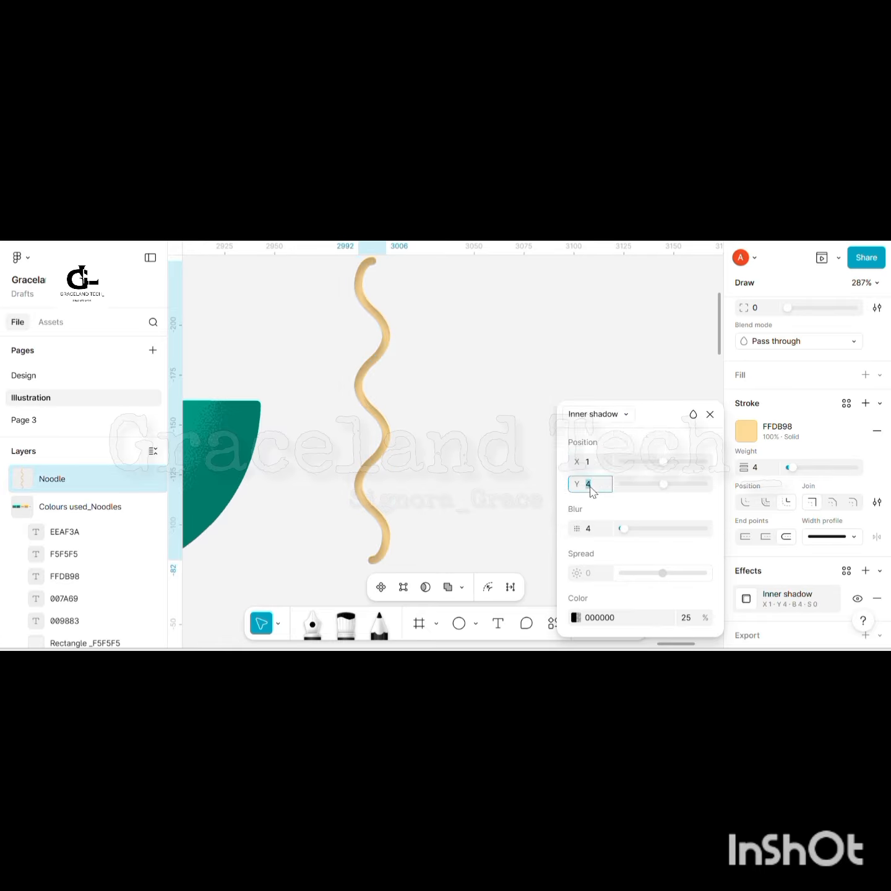
type("-2")
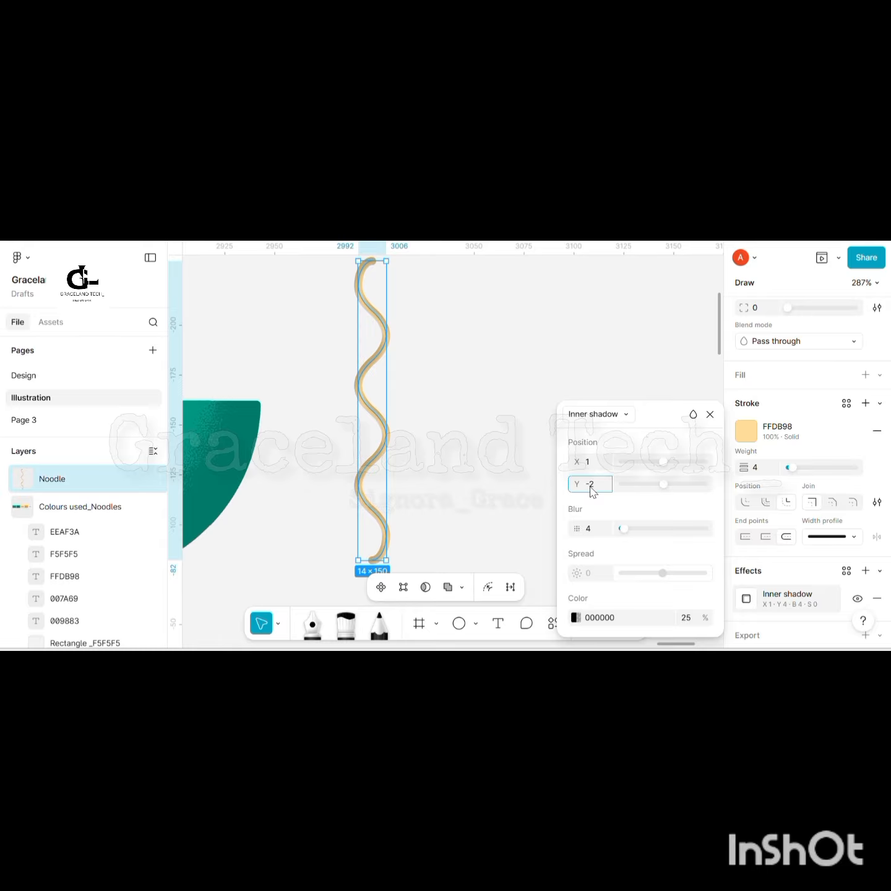
left_click(594, 530)
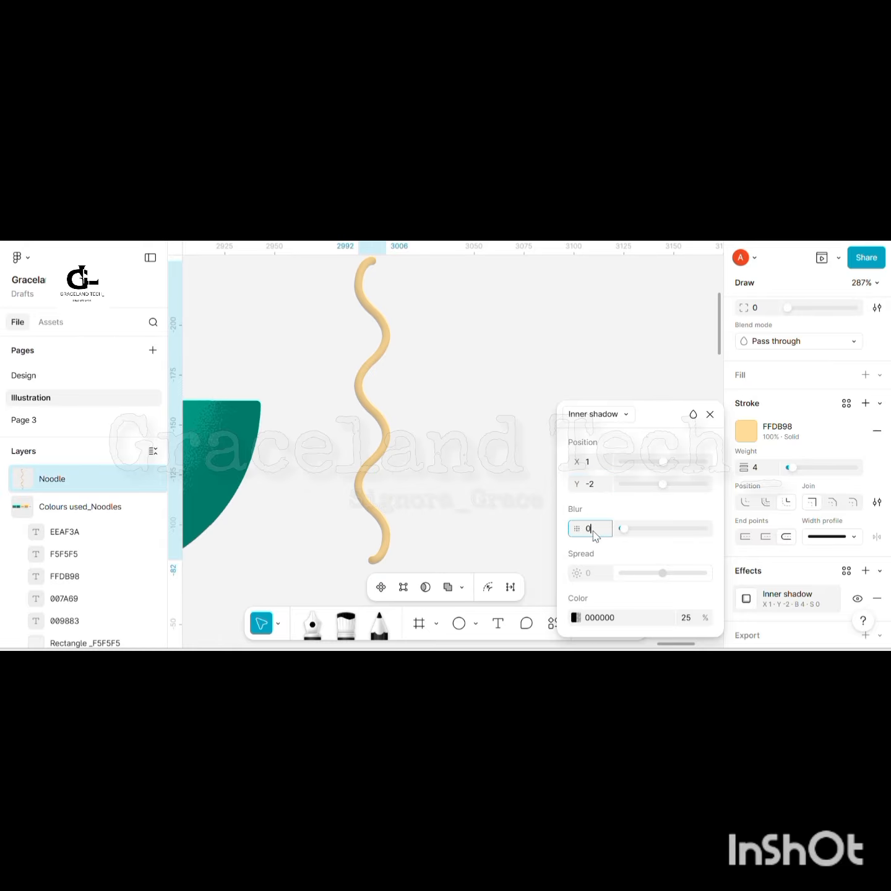
key("Return")
- Change the Noodle's inner shadow colour to EEAF3A at 100% opacity
left_click(606, 619)
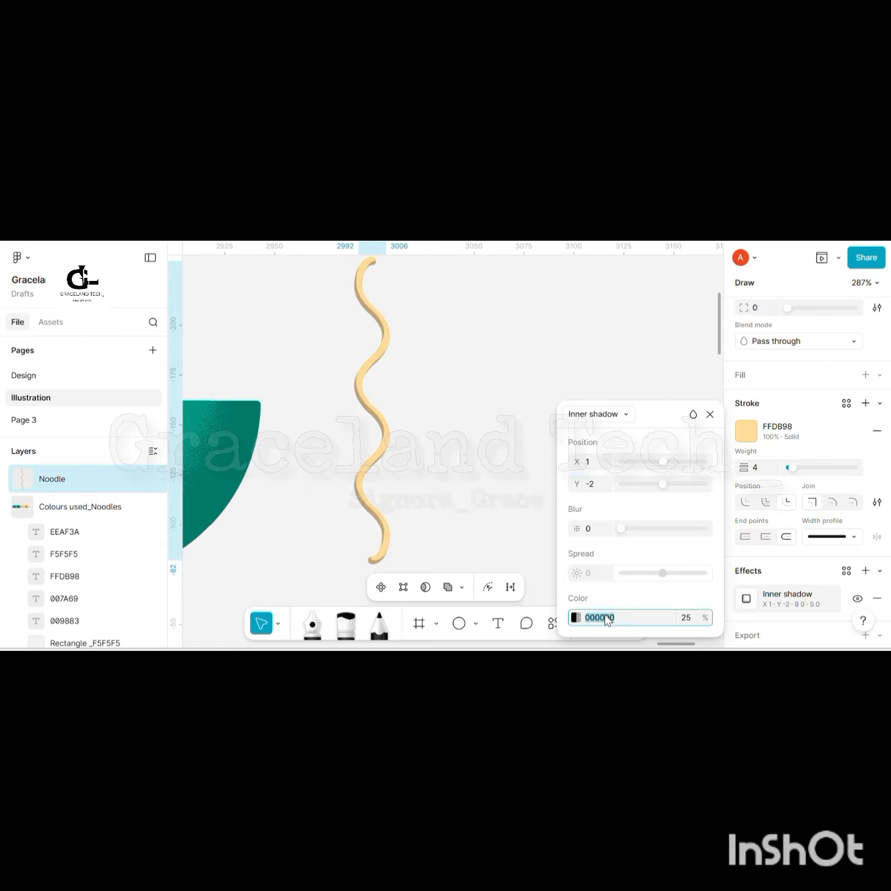
right_click(606, 619)
left_click(639, 372)
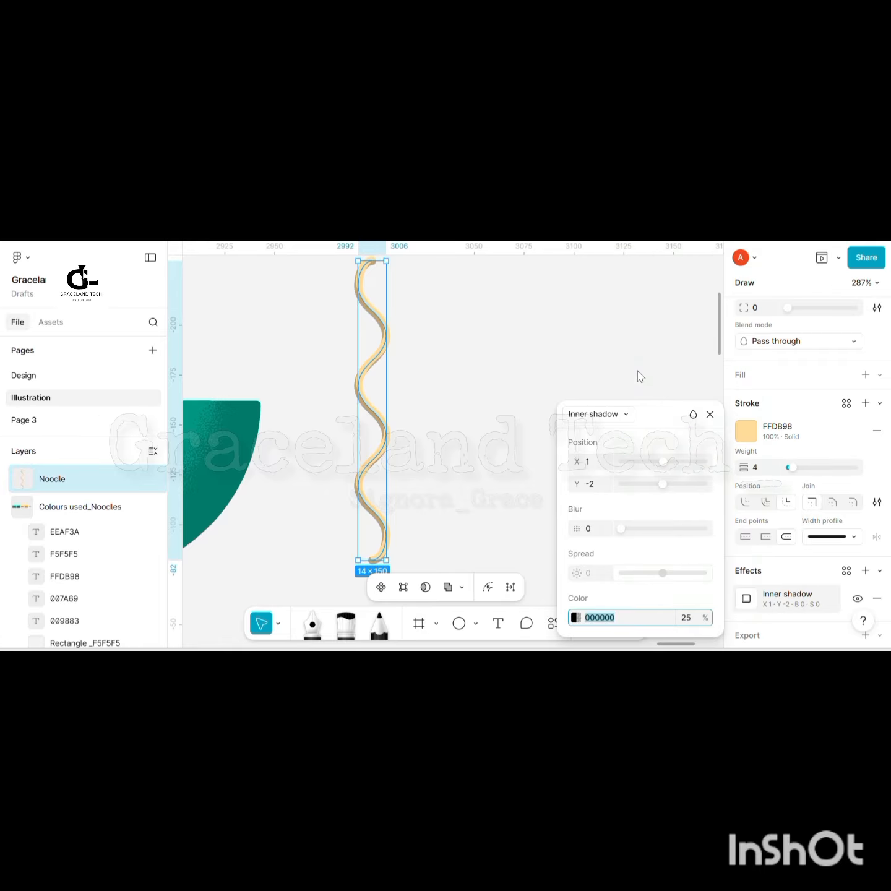
left_click(698, 623)
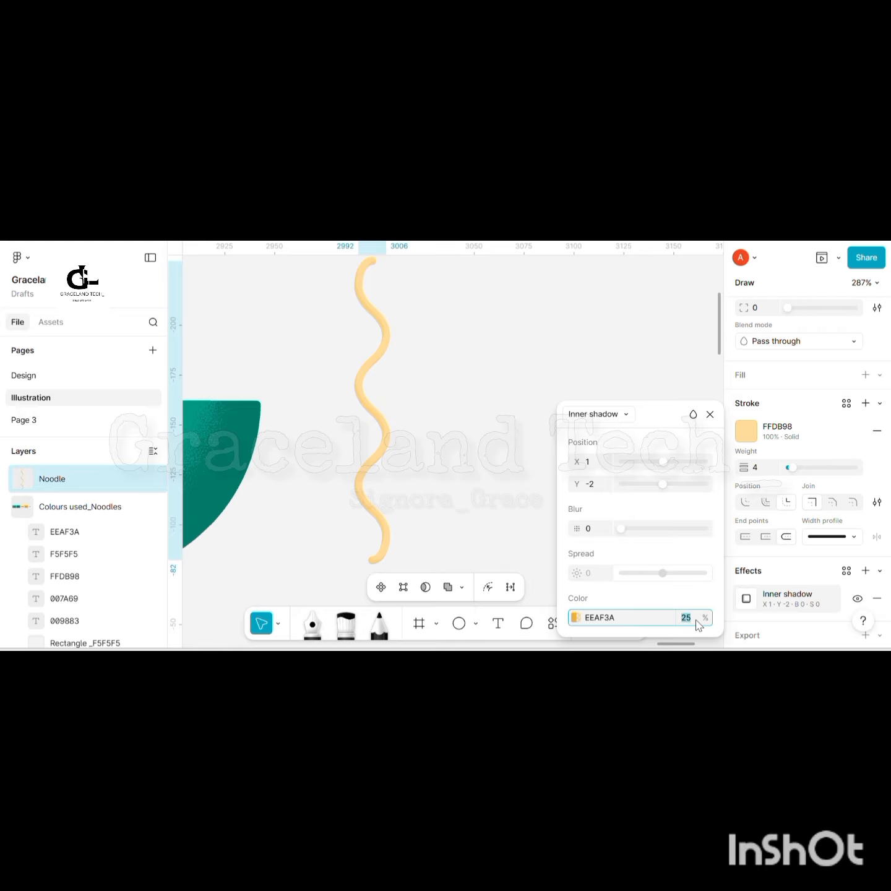
type("100")
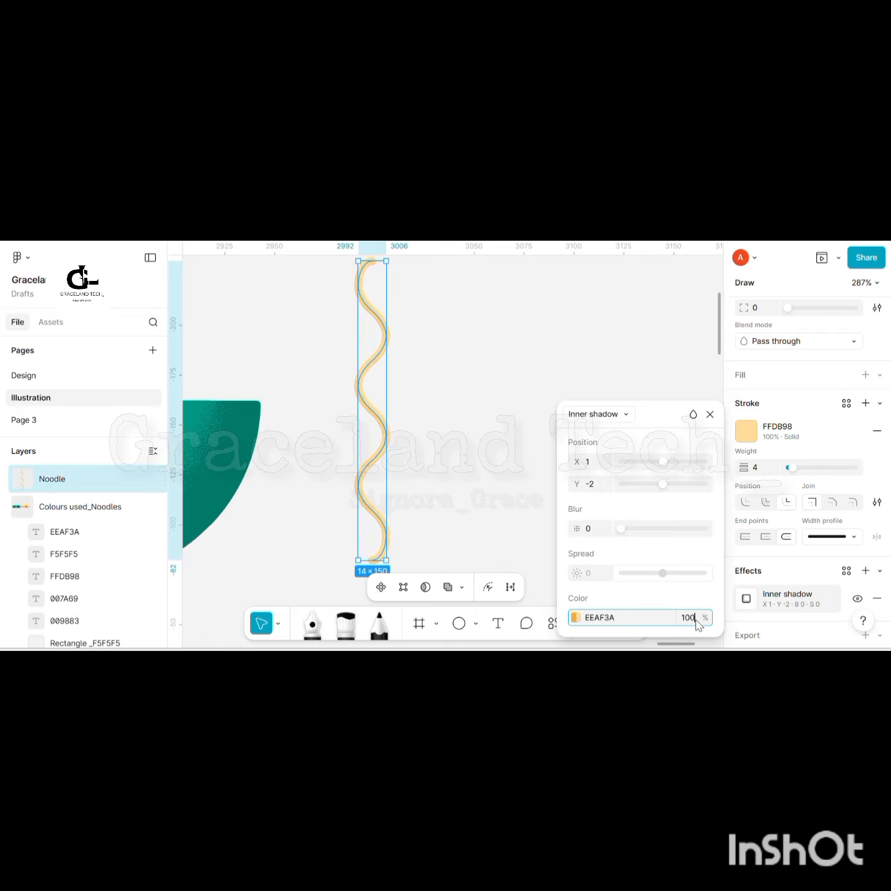
key("Return")
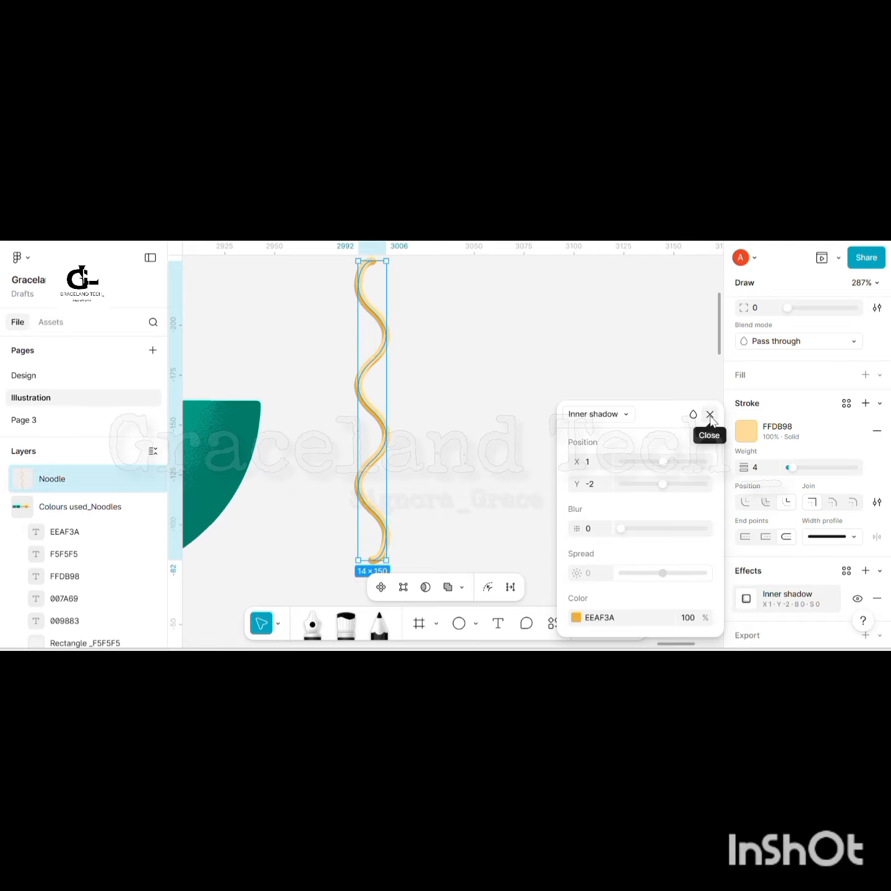
left_click(710, 415)
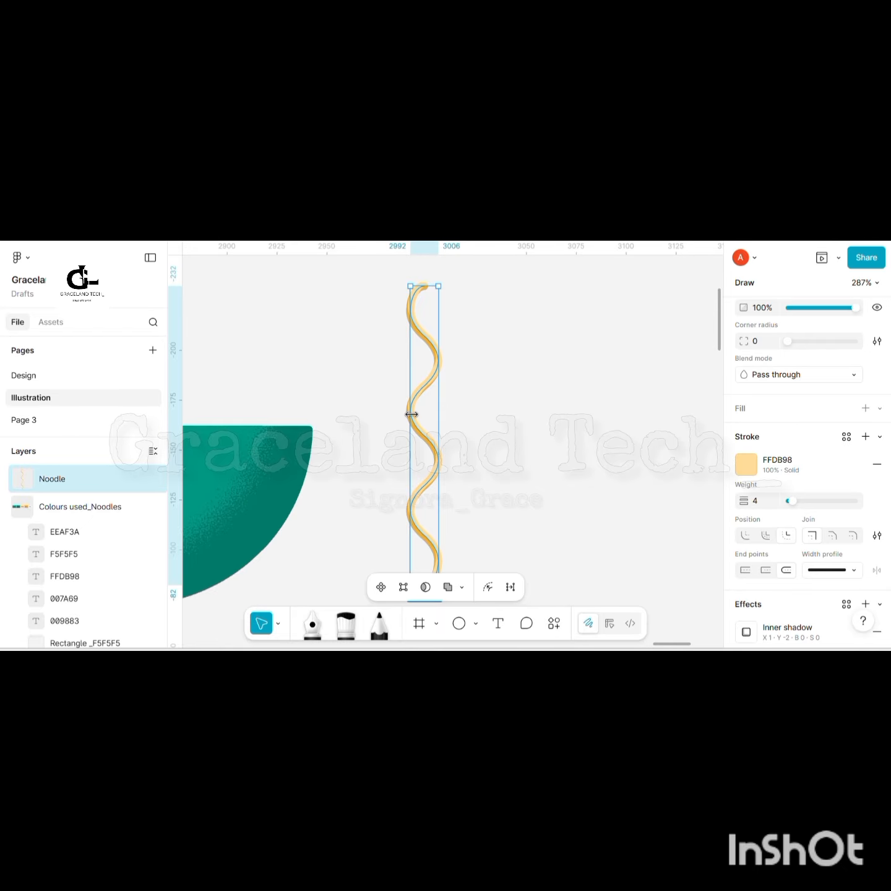
key("Escape")
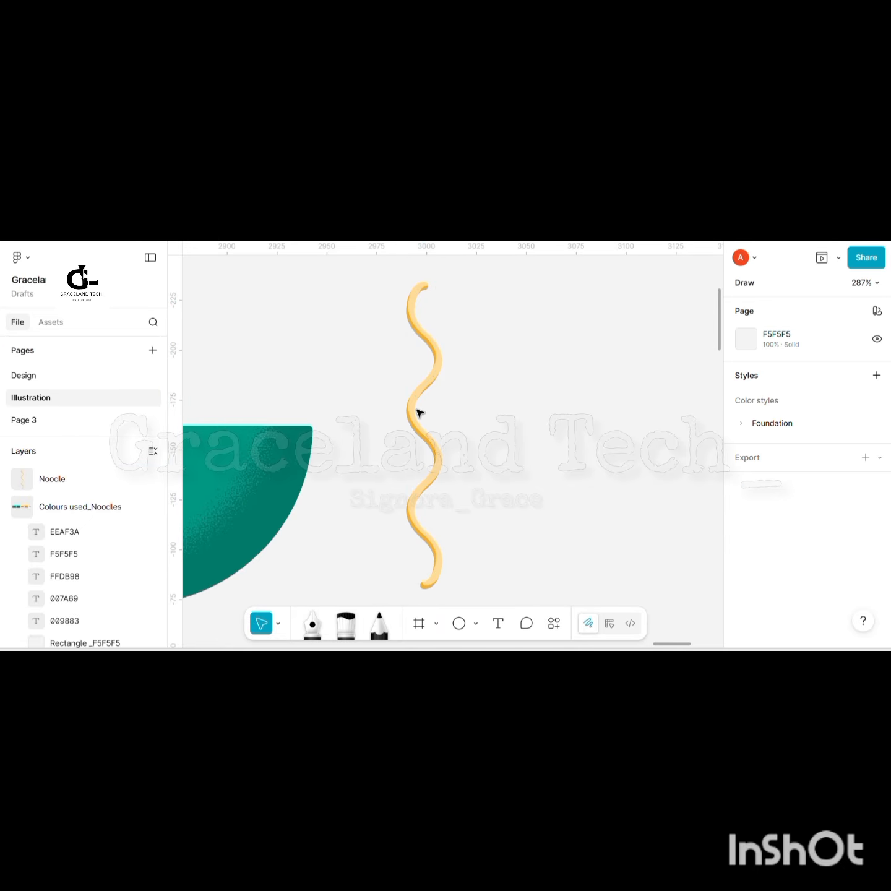
- Duplicate the Noodle path and keep the copy directly on top of the original
left_click(426, 385)
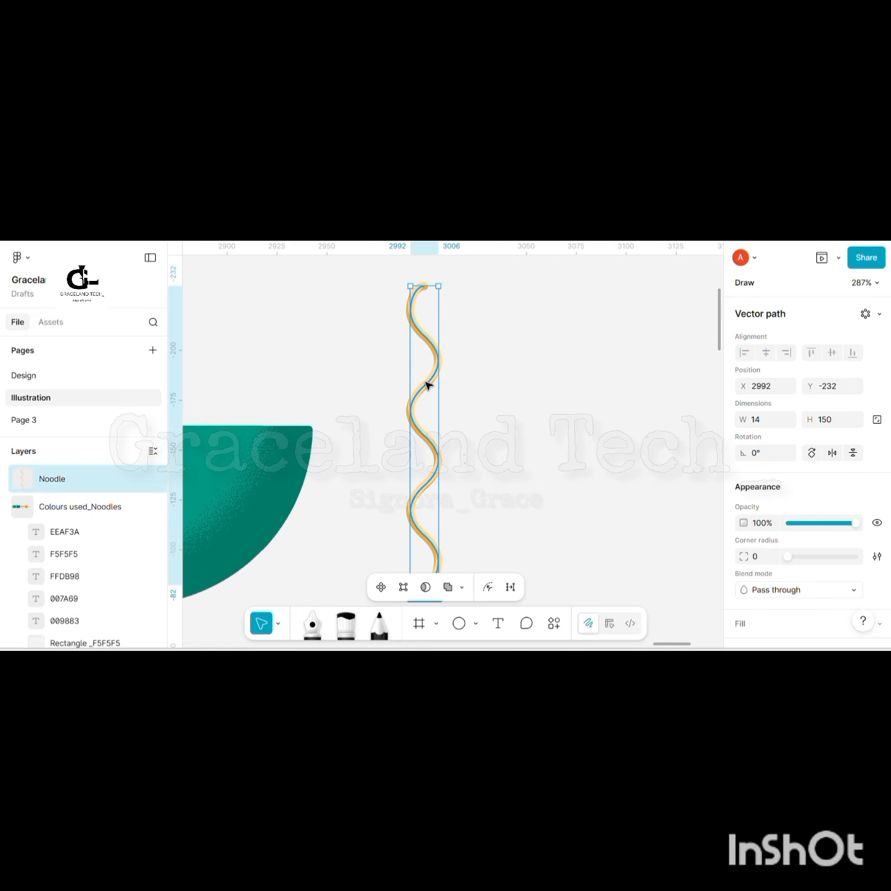
key("ctrl+d")
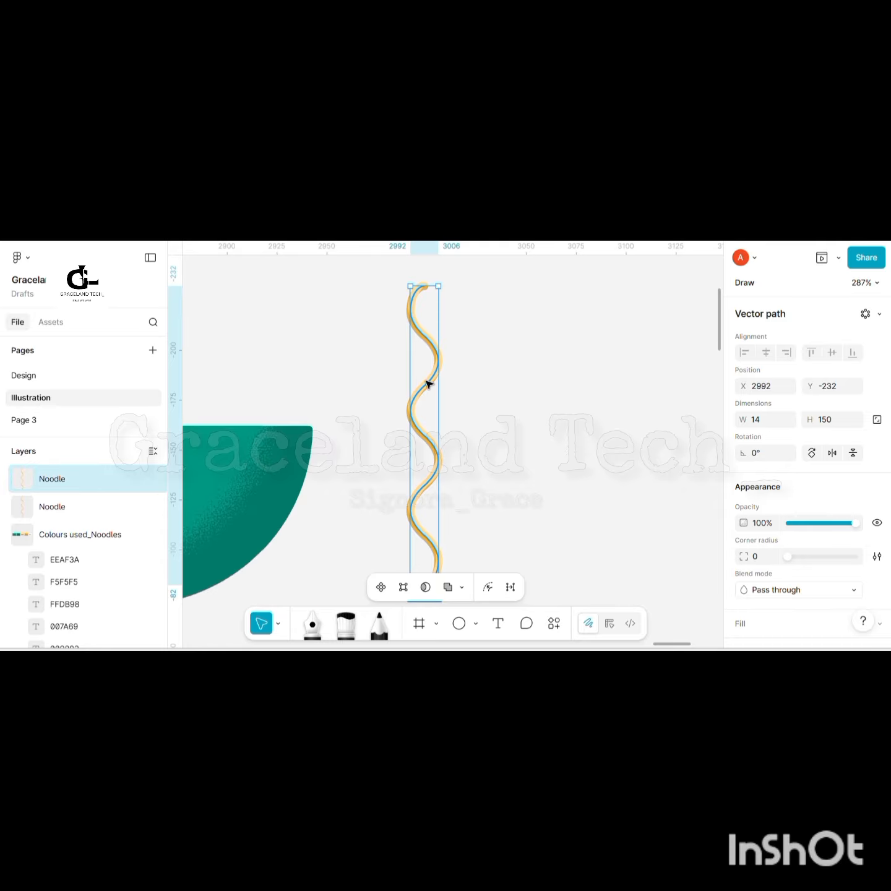
left_click_drag(429, 382, 458, 375)
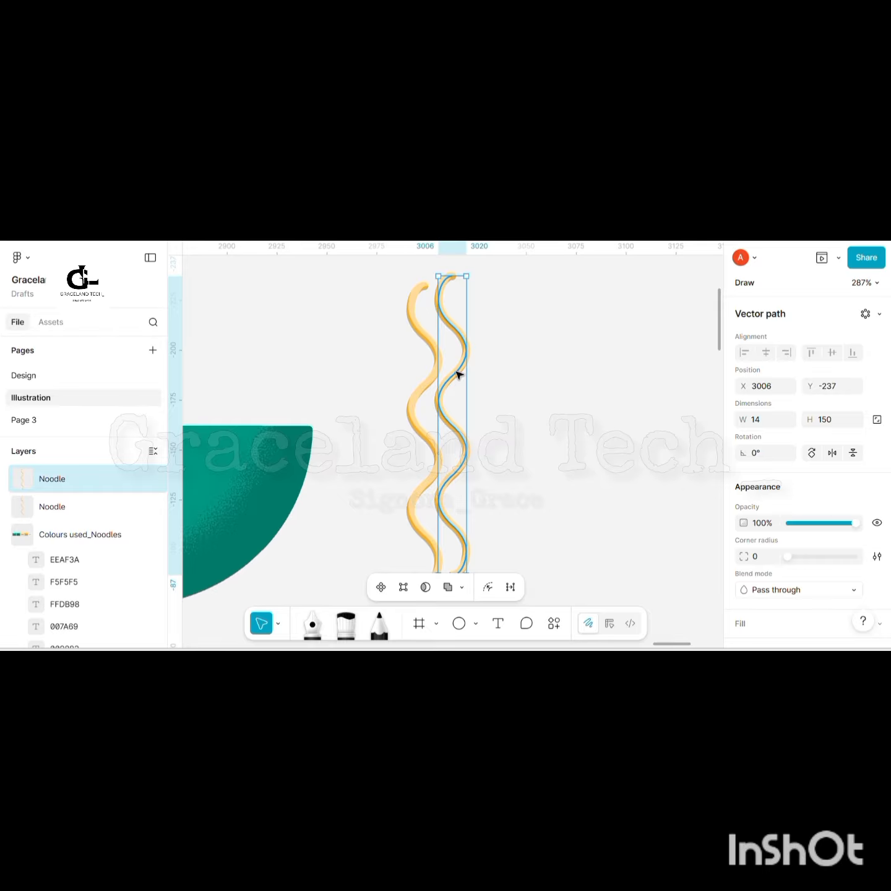
key("ctrl+z")
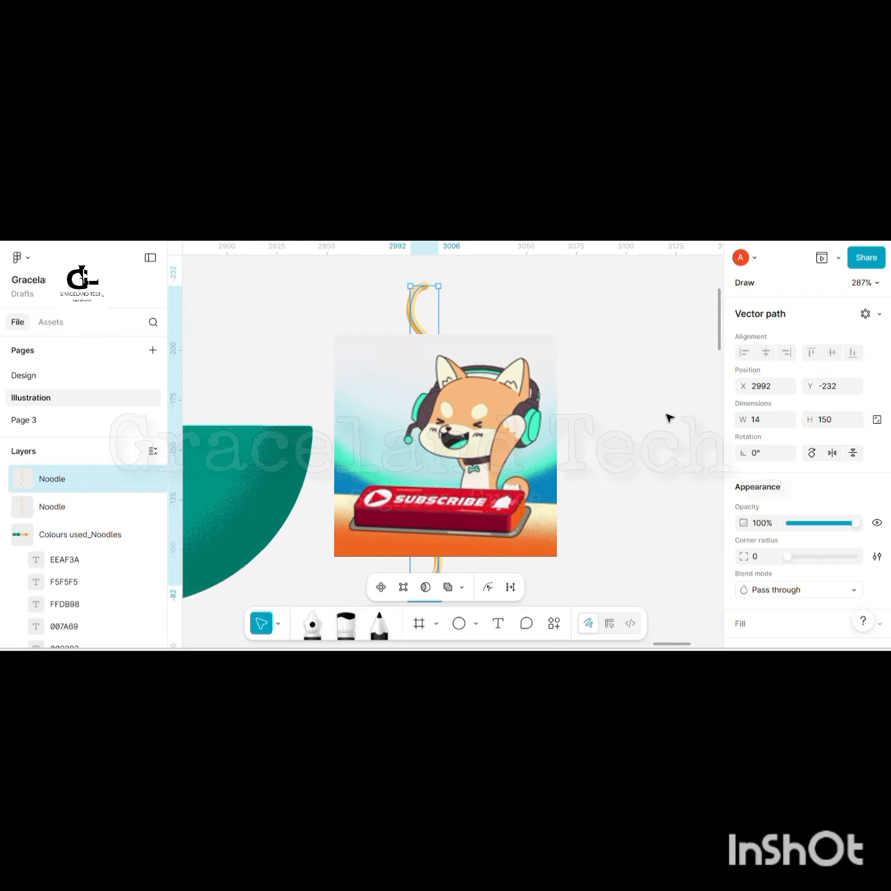
- Set the stroke weight of the duplicated Noodle path to 2
scroll(777, 474, "down", 5)
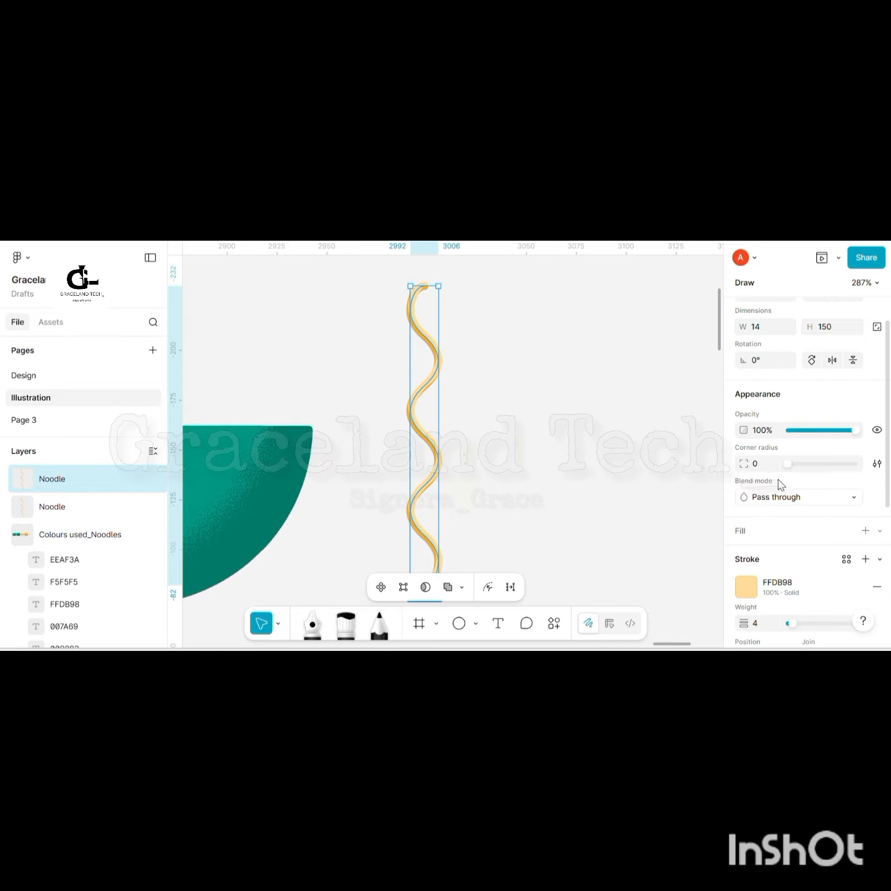
left_click(762, 442)
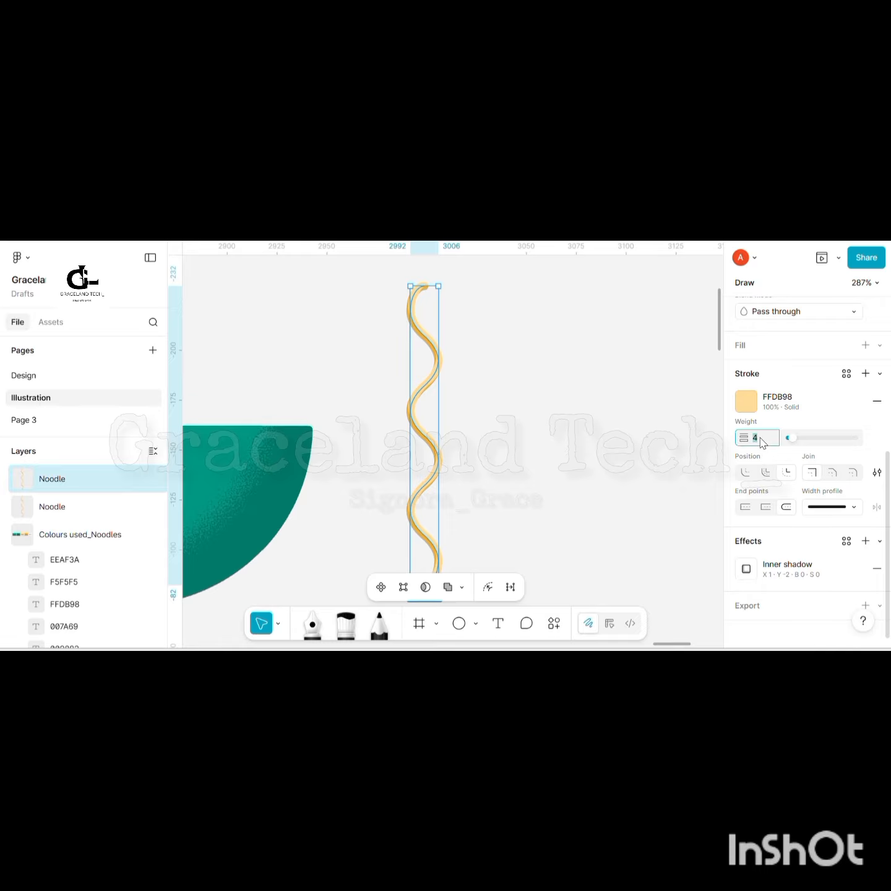
type("2")
key("Return")
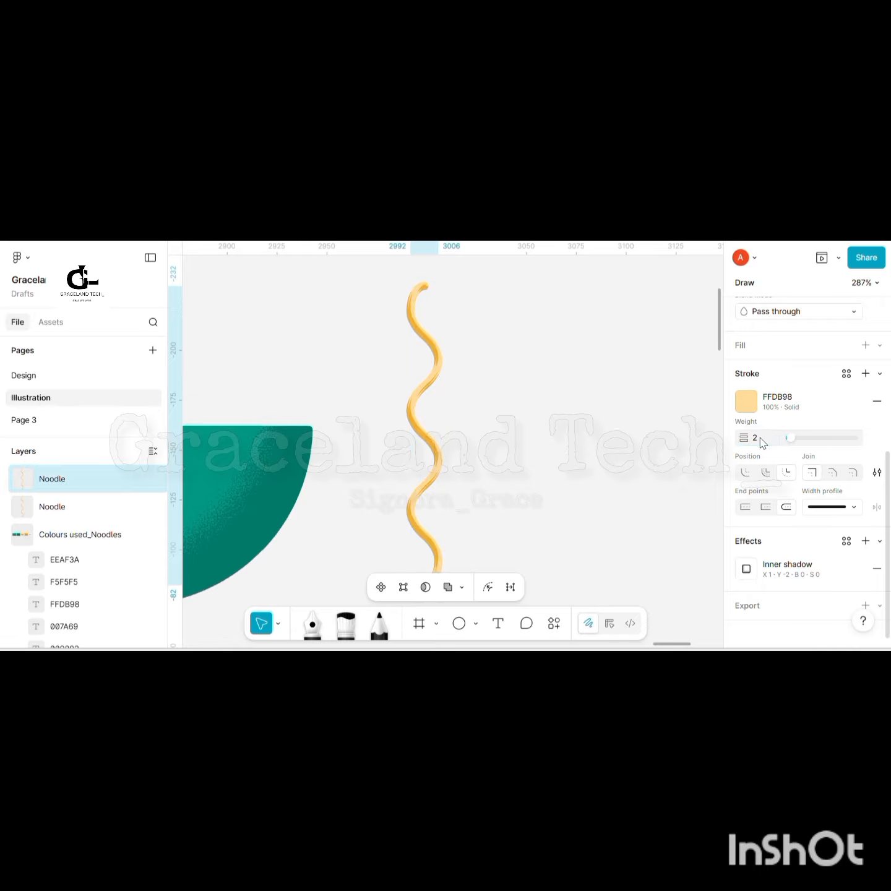
- Group the two overlapping Noodle paths together
left_click(94, 512, "shift")
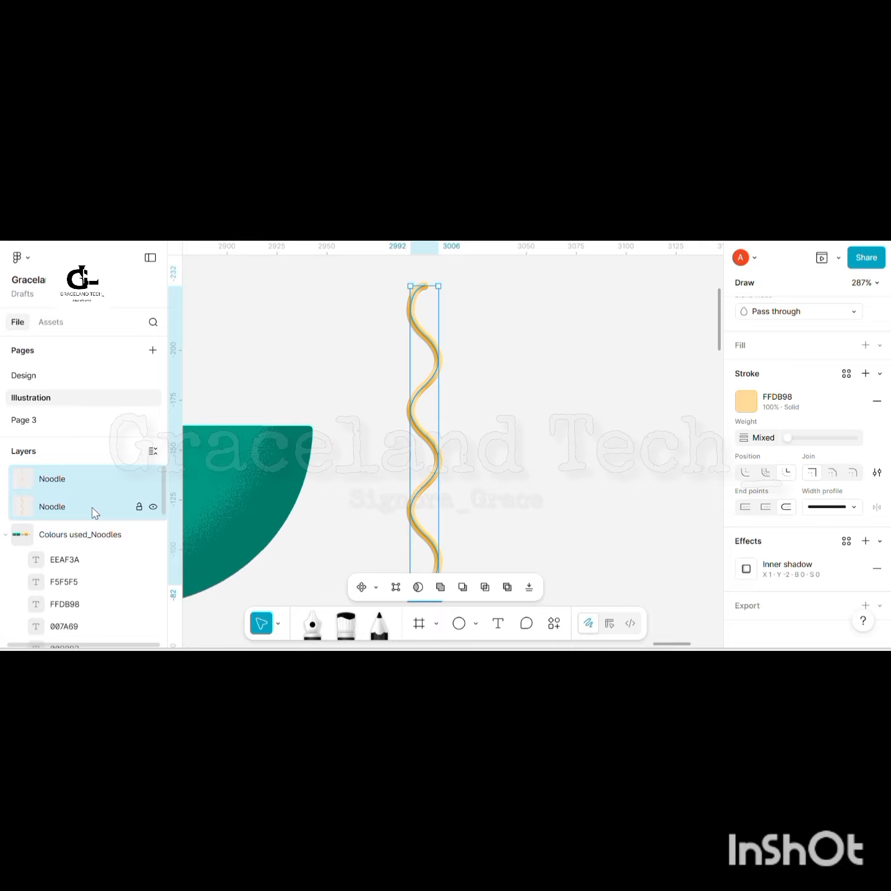
key("ctrl+g")
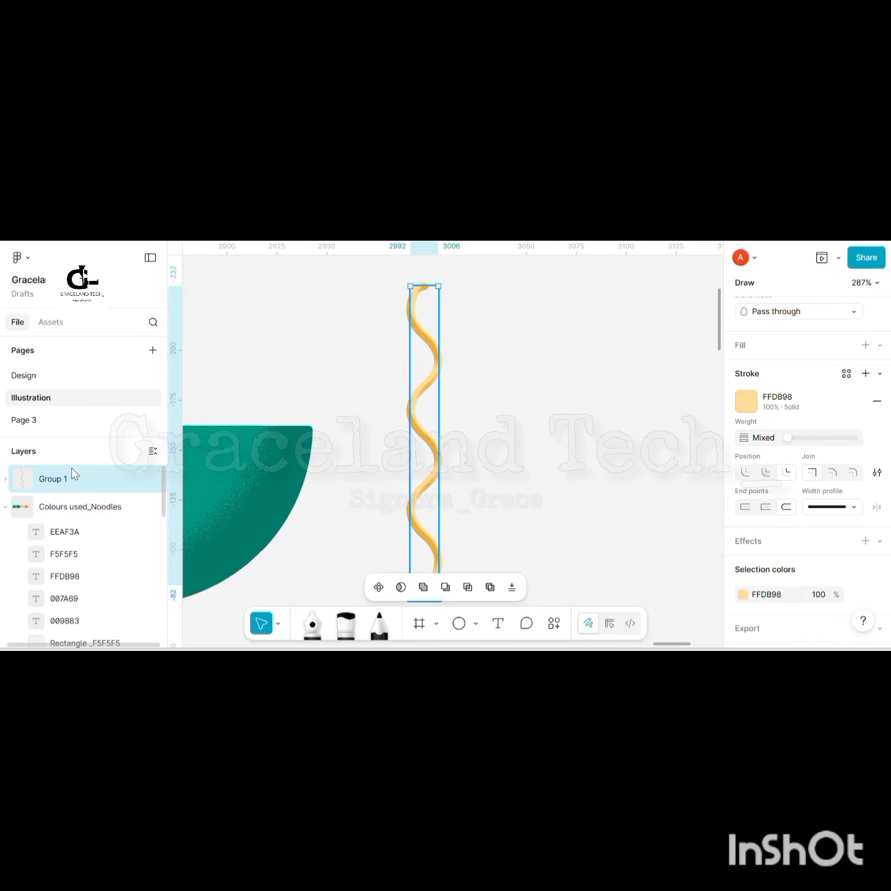
scroll(446, 427, "right", 2)
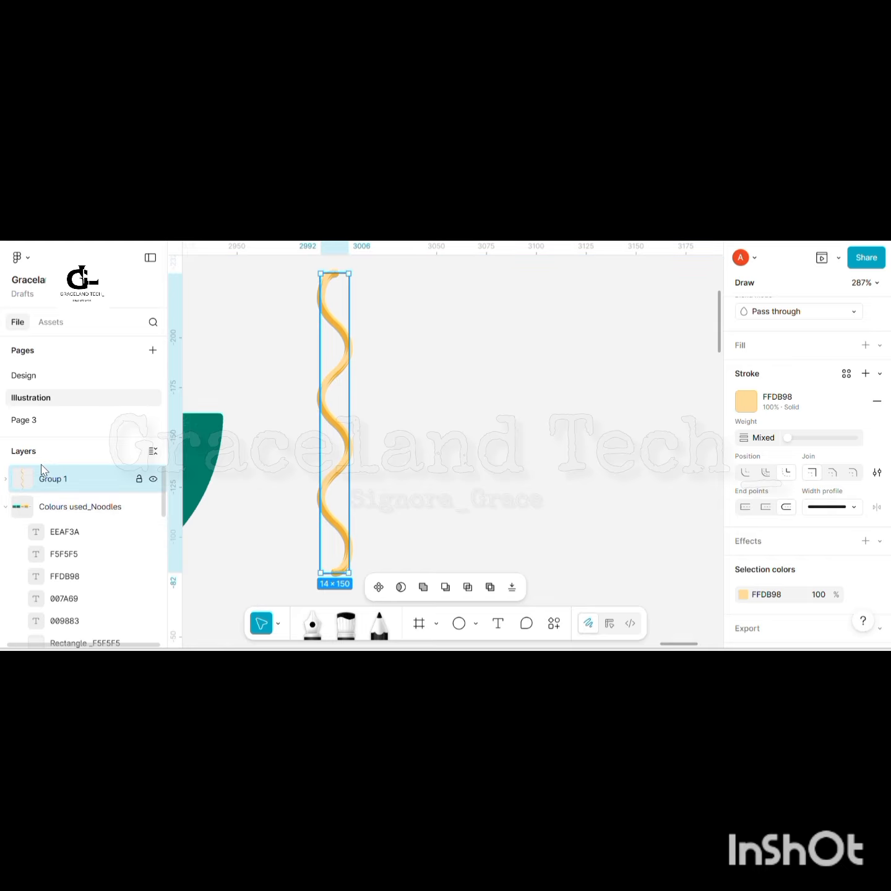
- Change the stroke colour of the upper Noodle path inside Group 1 to EEAF3A
left_click(5, 482)
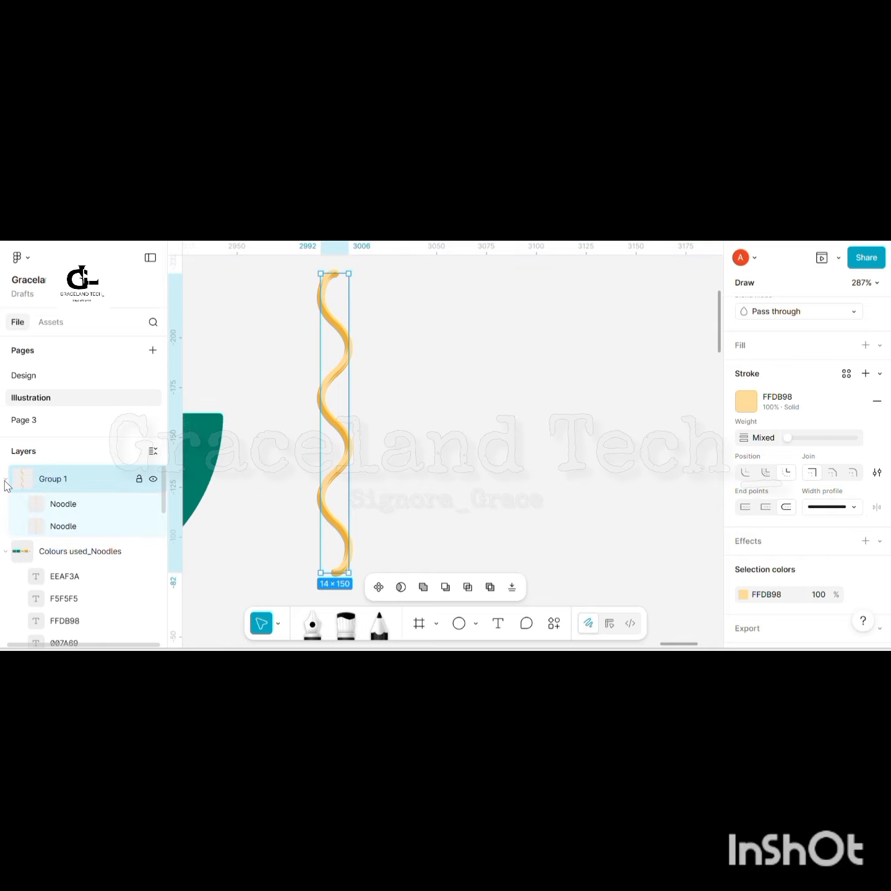
left_click(74, 504)
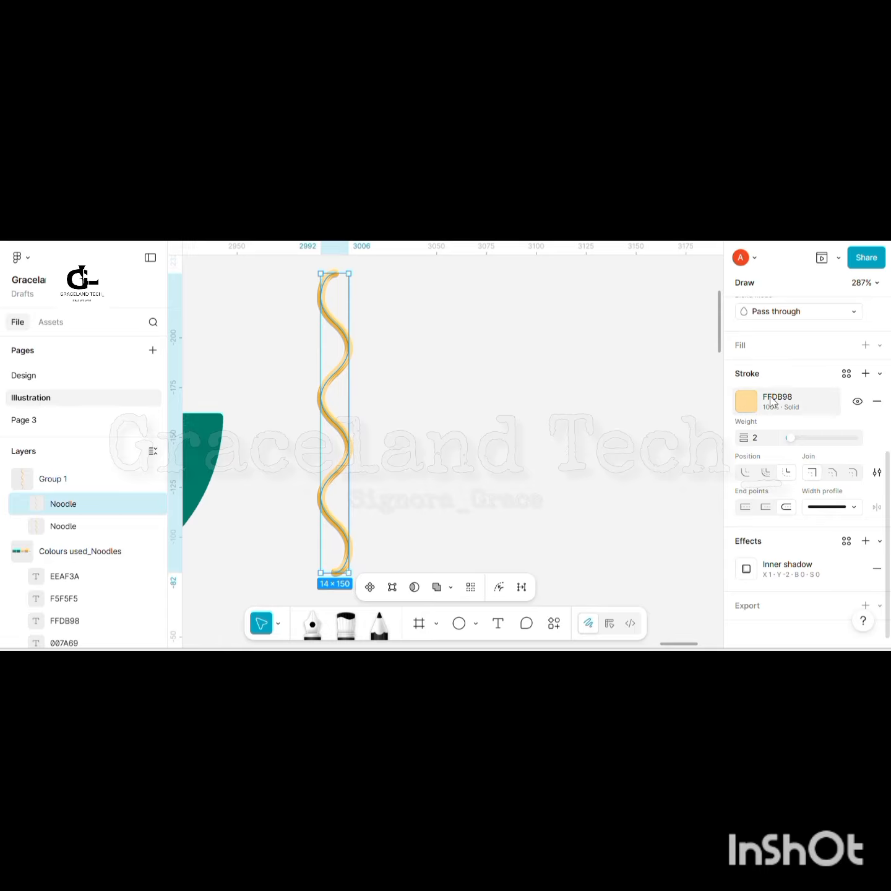
left_click(745, 401)
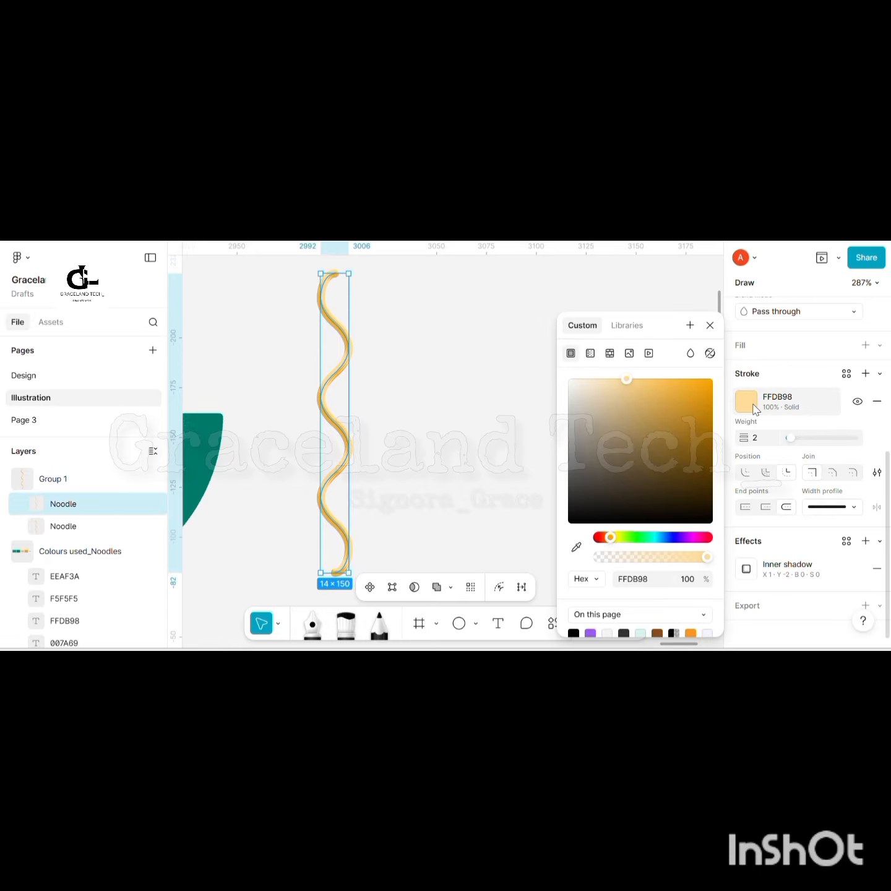
left_click(634, 580)
type("EEAF3A")
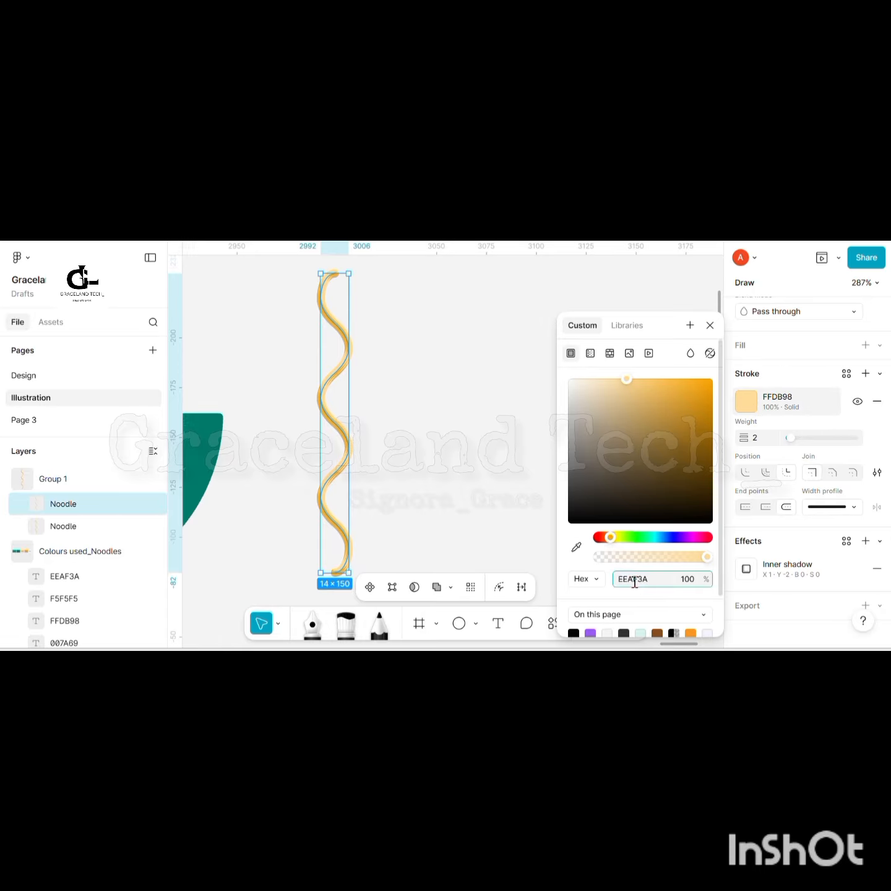
key("Return")
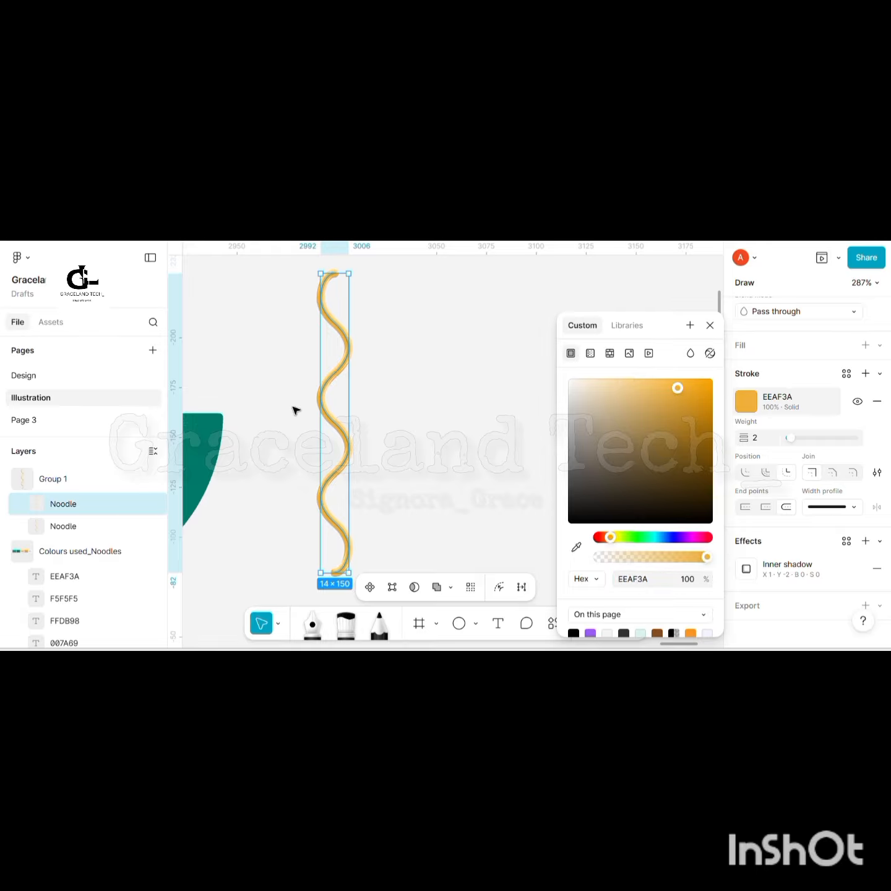
left_click(710, 326)
- Shift the thinner EEAF3A Noodle path 1 px to the right of the original, within Group 1
key("Right")
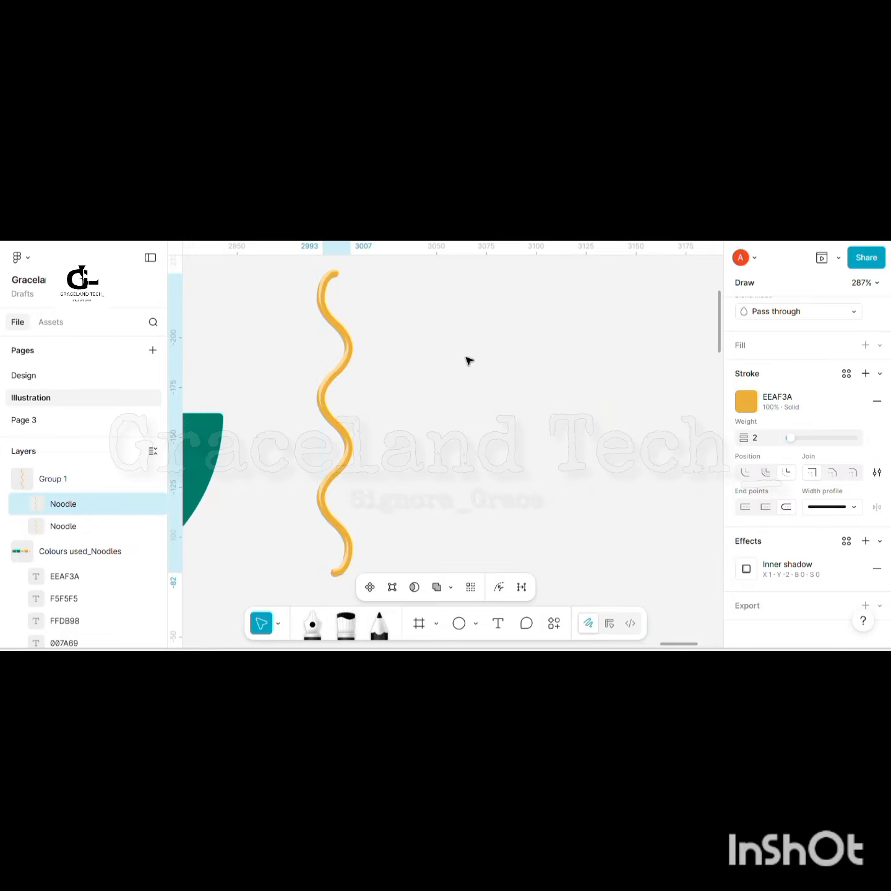
key("Right")
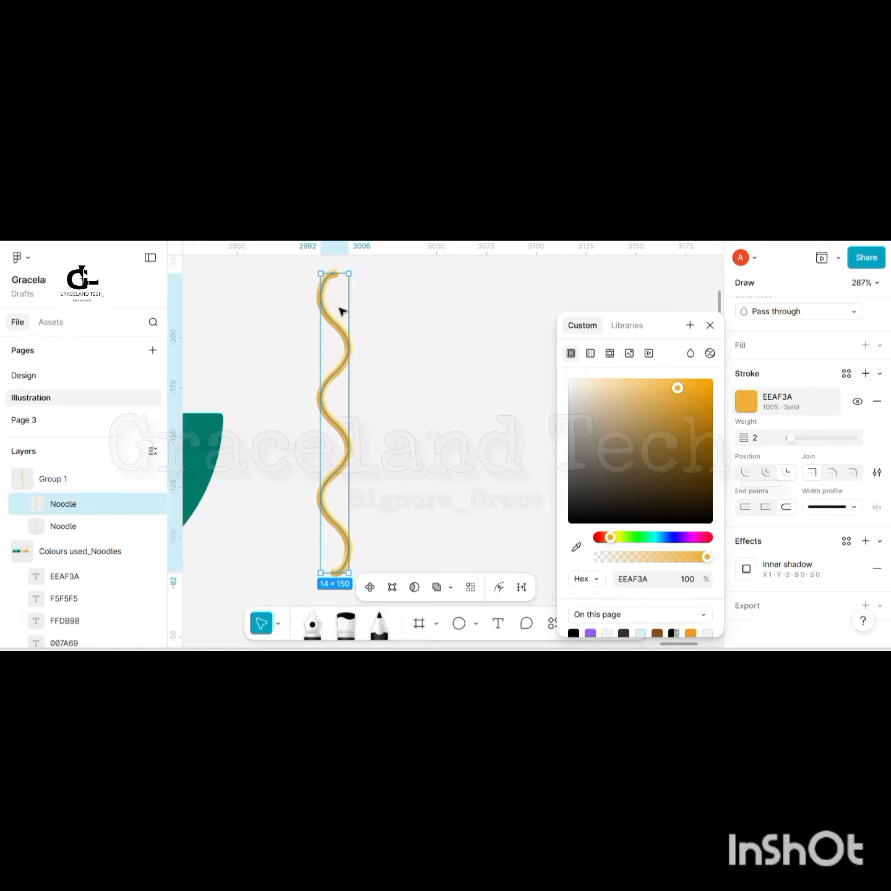
scroll(342, 310, "up", 5)
scroll(342, 310, "up", 5)
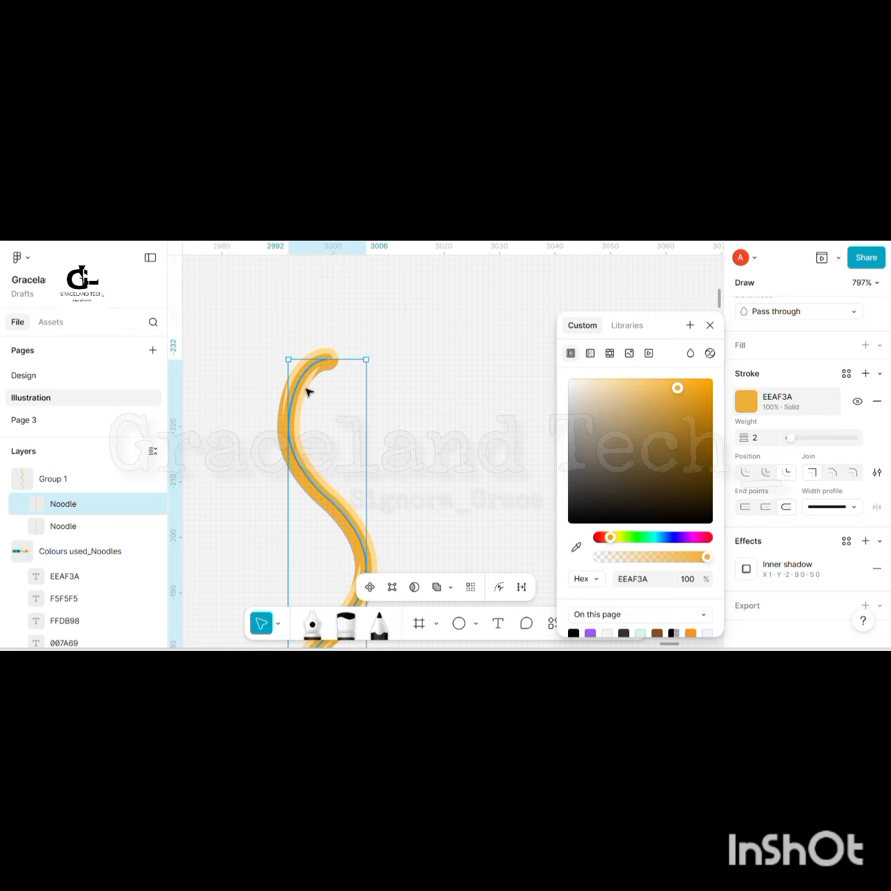
left_click_drag(306, 389, 308, 390)
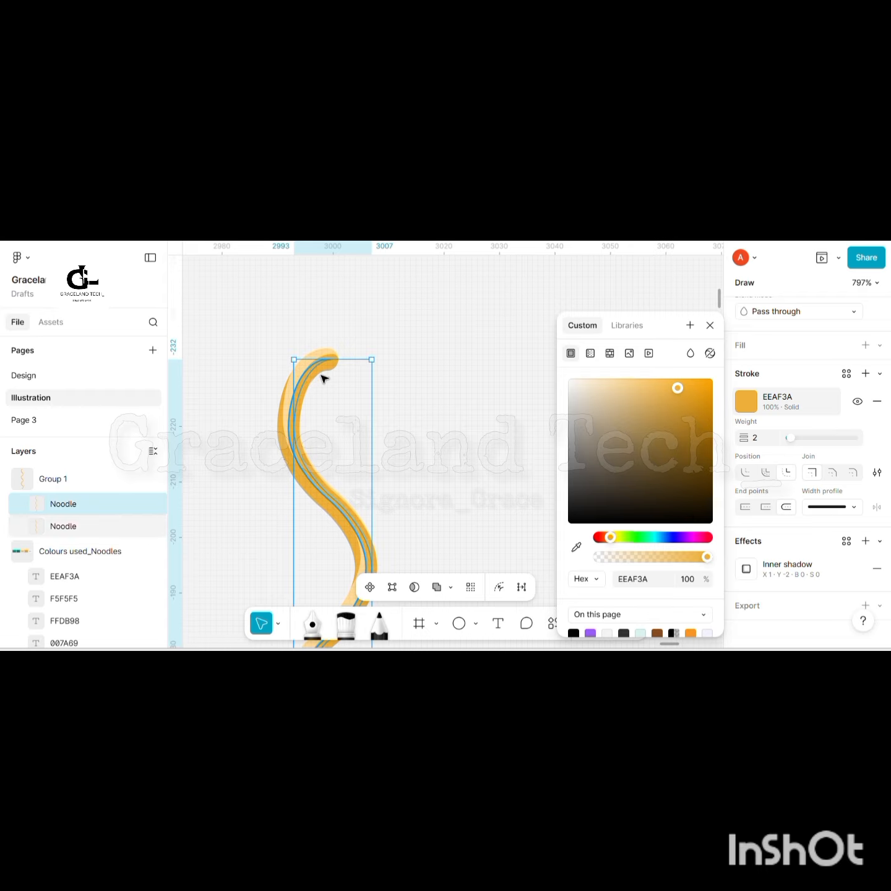
- Apply a Texture effect to Group 1, which holds the two overlapping Noodle paths
left_click(118, 526, "shift")
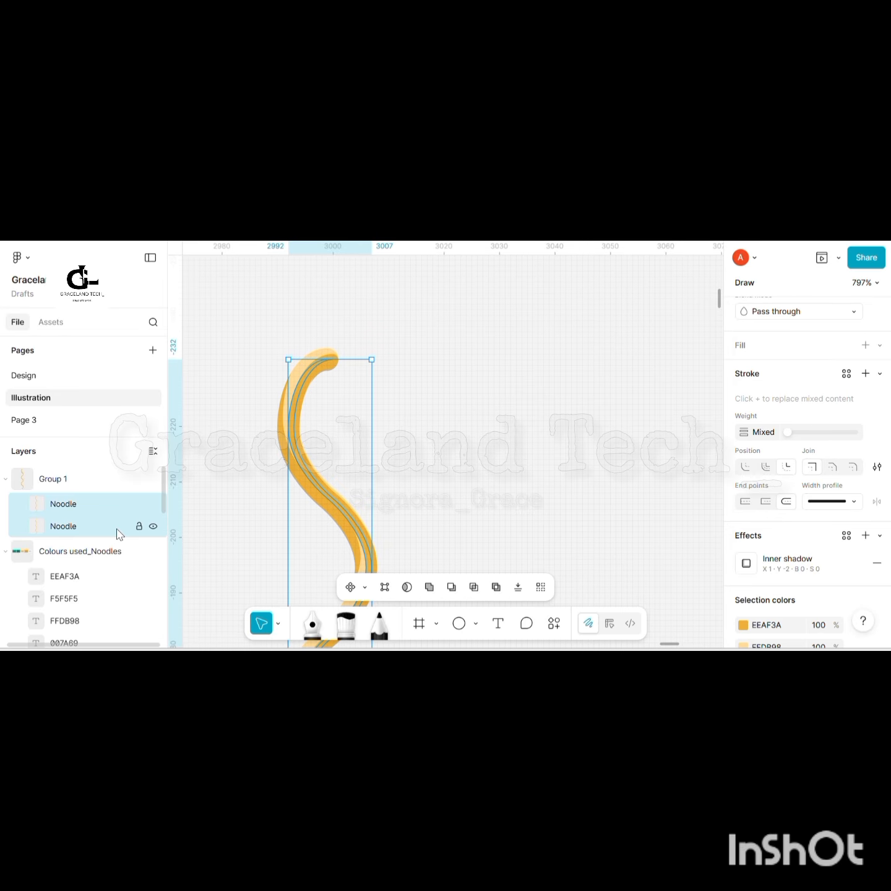
scroll(799, 372, "up", 5)
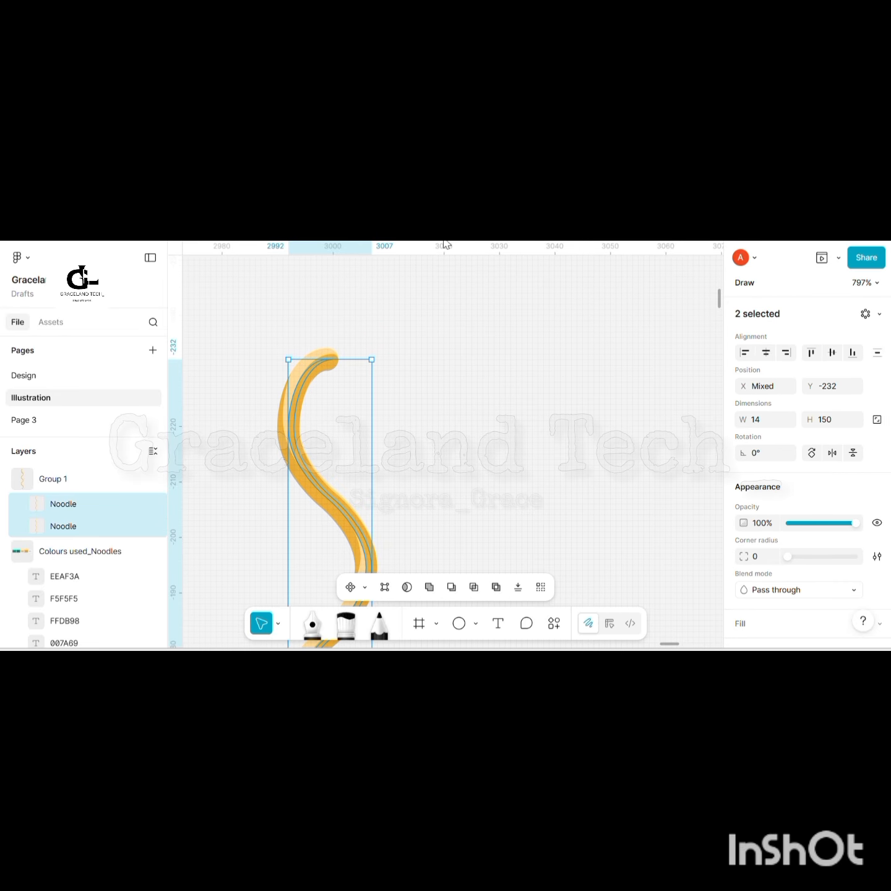
scroll(371, 323, "down", 5)
left_click(62, 480)
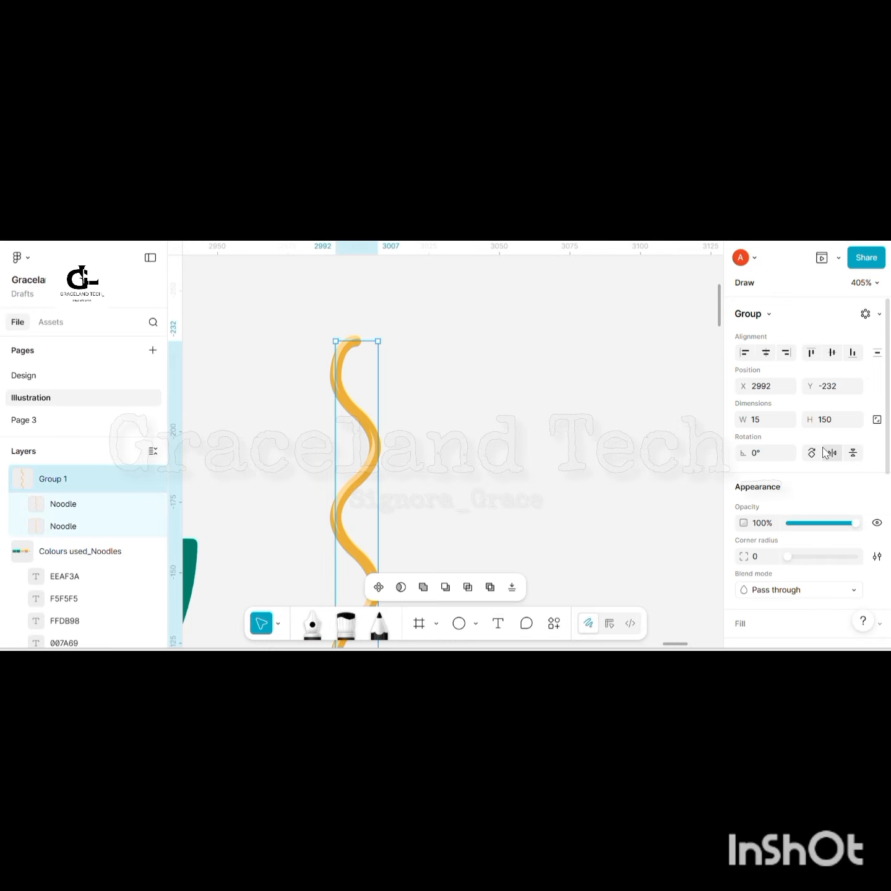
scroll(644, 485, "down", 2)
scroll(779, 471, "down", 5)
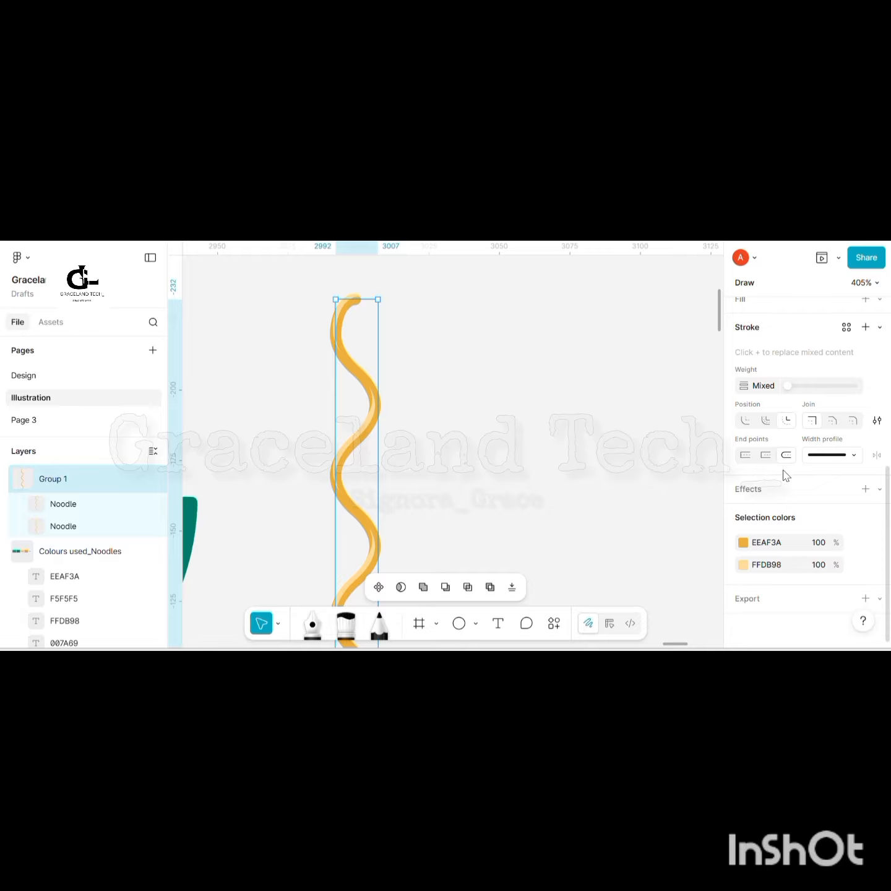
left_click(880, 490)
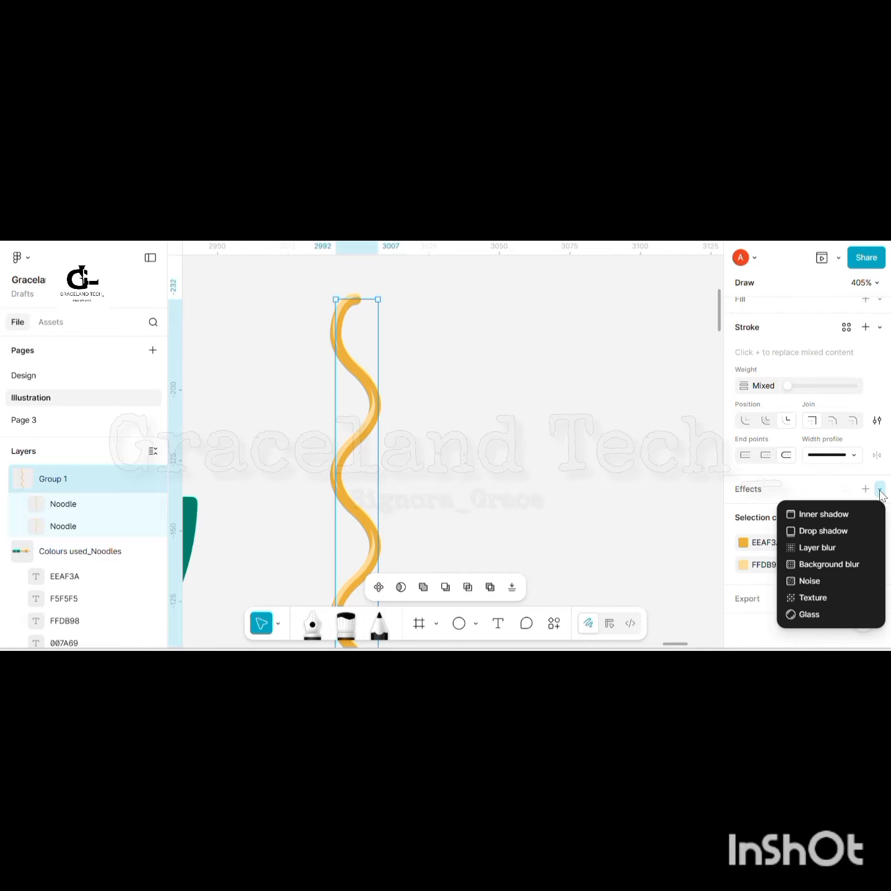
left_click(821, 598)
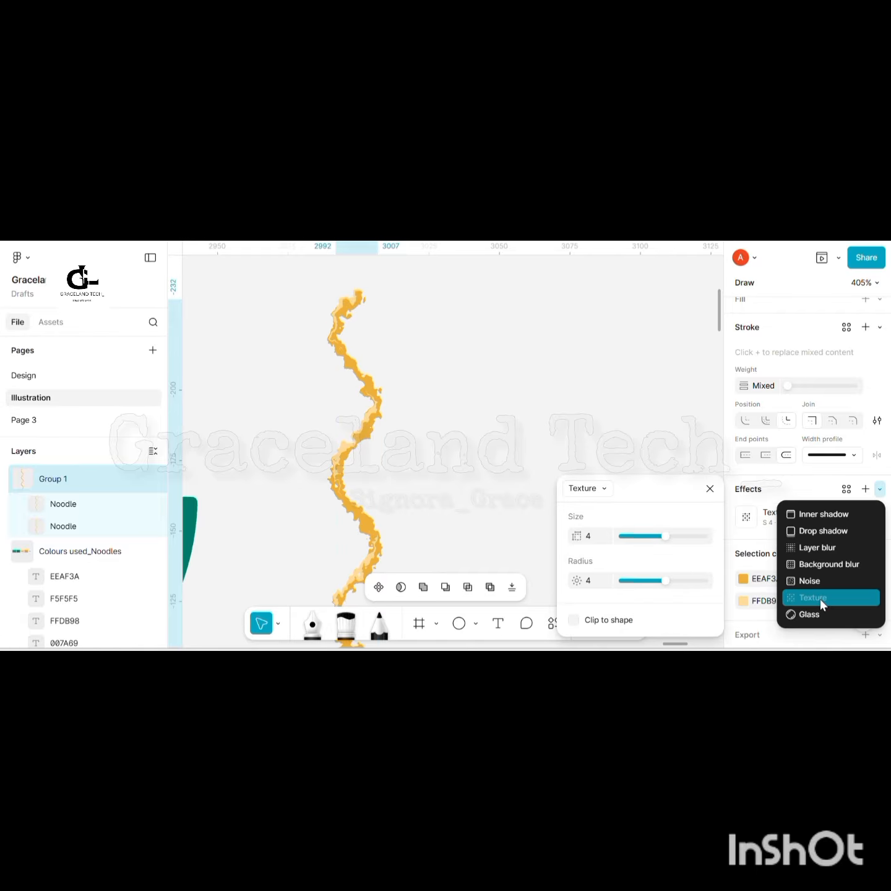
- Set Group 1's texture size to 0.4 and clip the texture to the shape
left_click(590, 538)
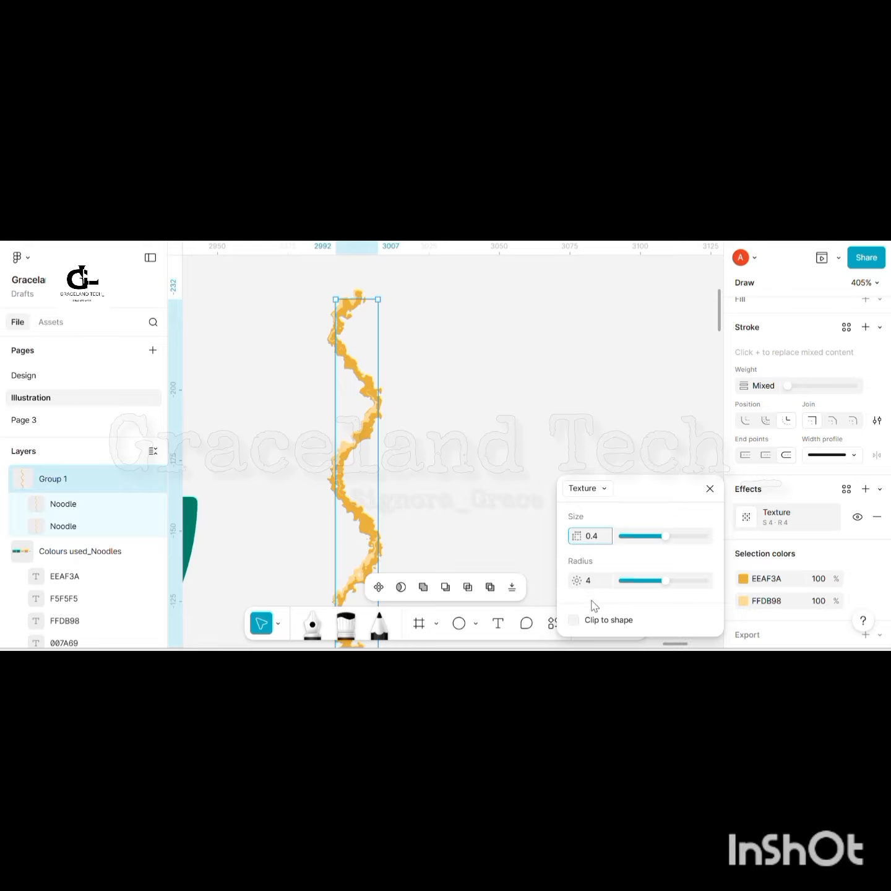
left_click(574, 620)
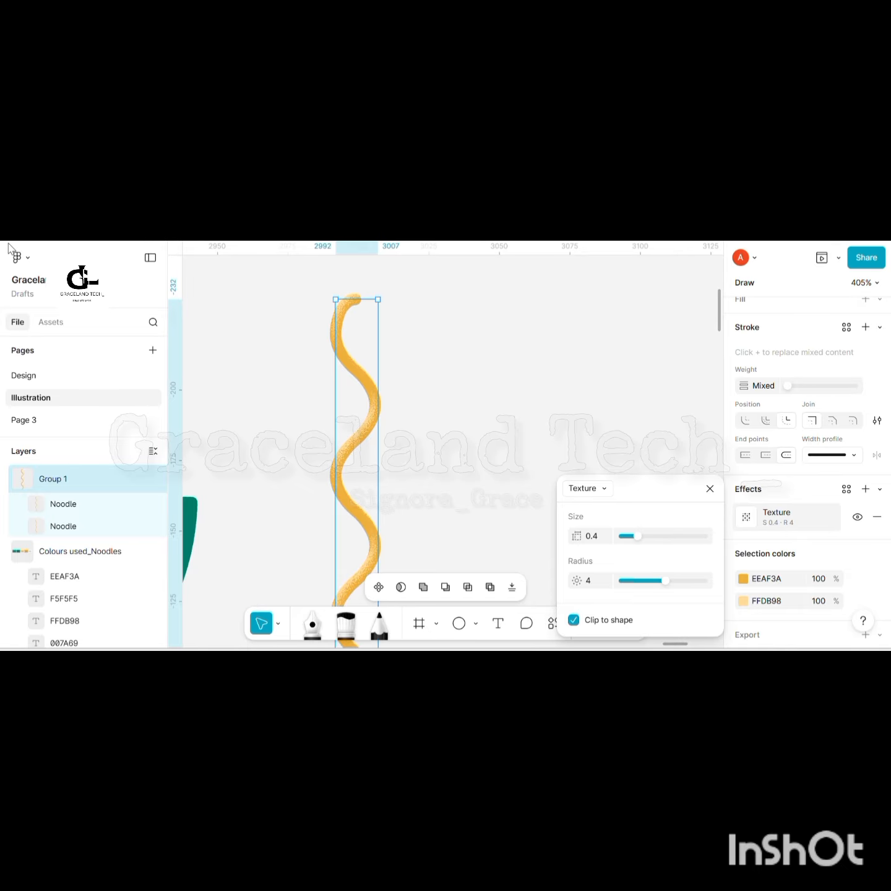
key("super+shift+s")
left_click_drag(2, 244, 886, 644)
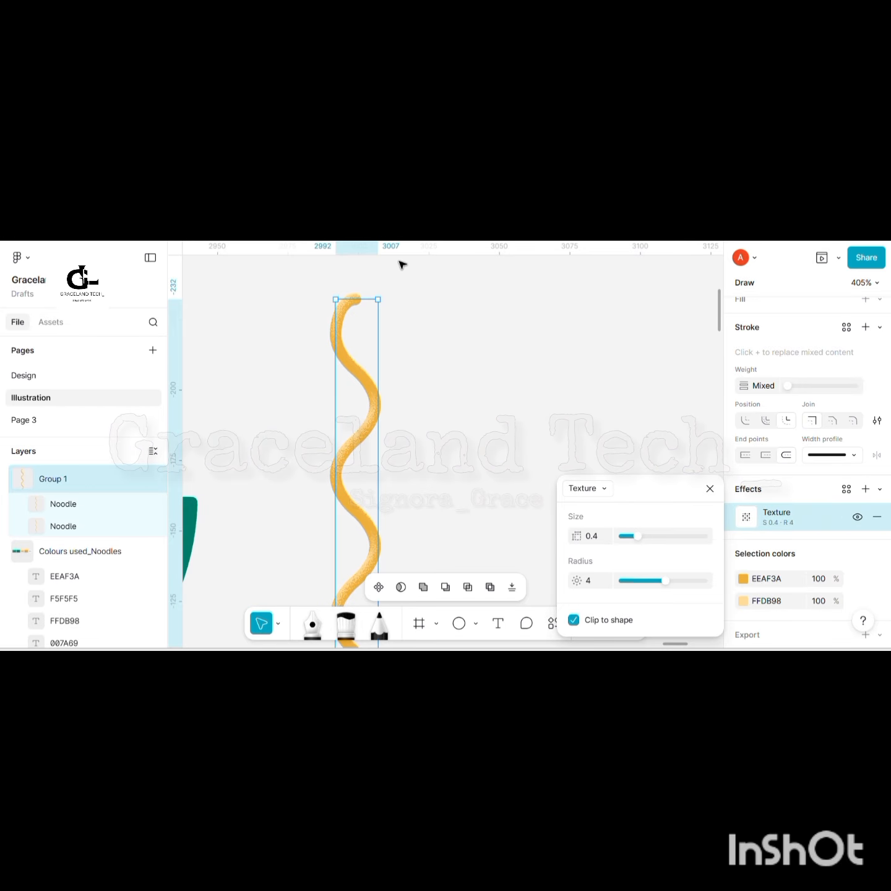
left_click(709, 488)
- Repeat Group 1 linearly in the horizontal direction with a count of 6 and a gap of 0.8 units
scroll(808, 472, "up", 5)
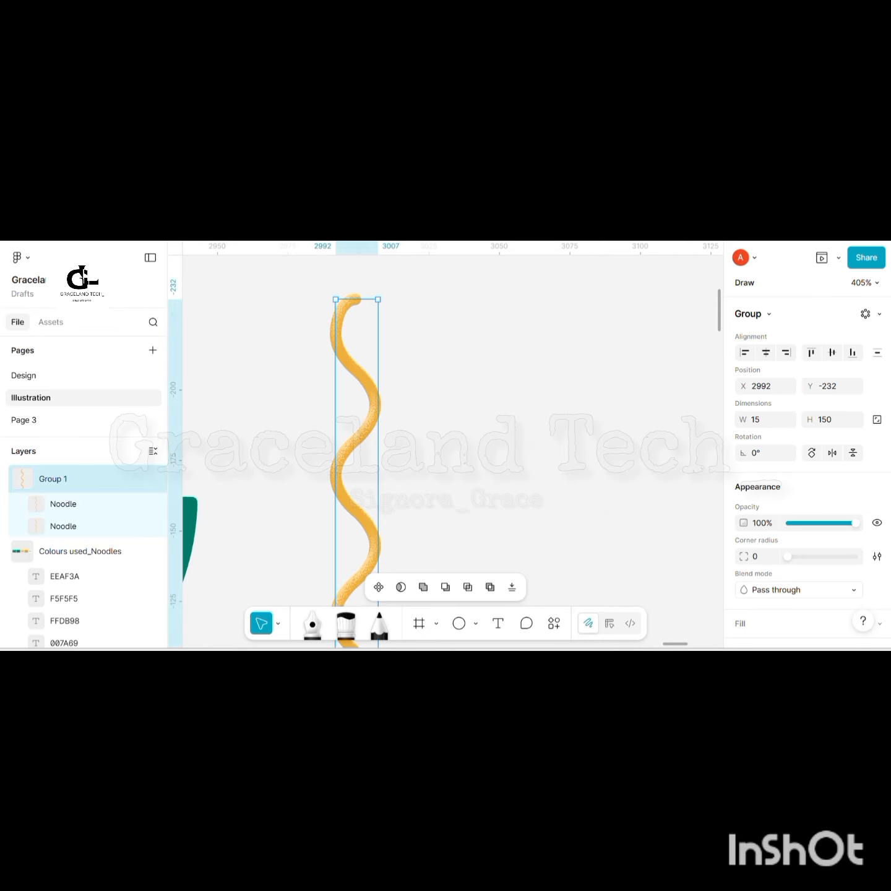
left_click(881, 315)
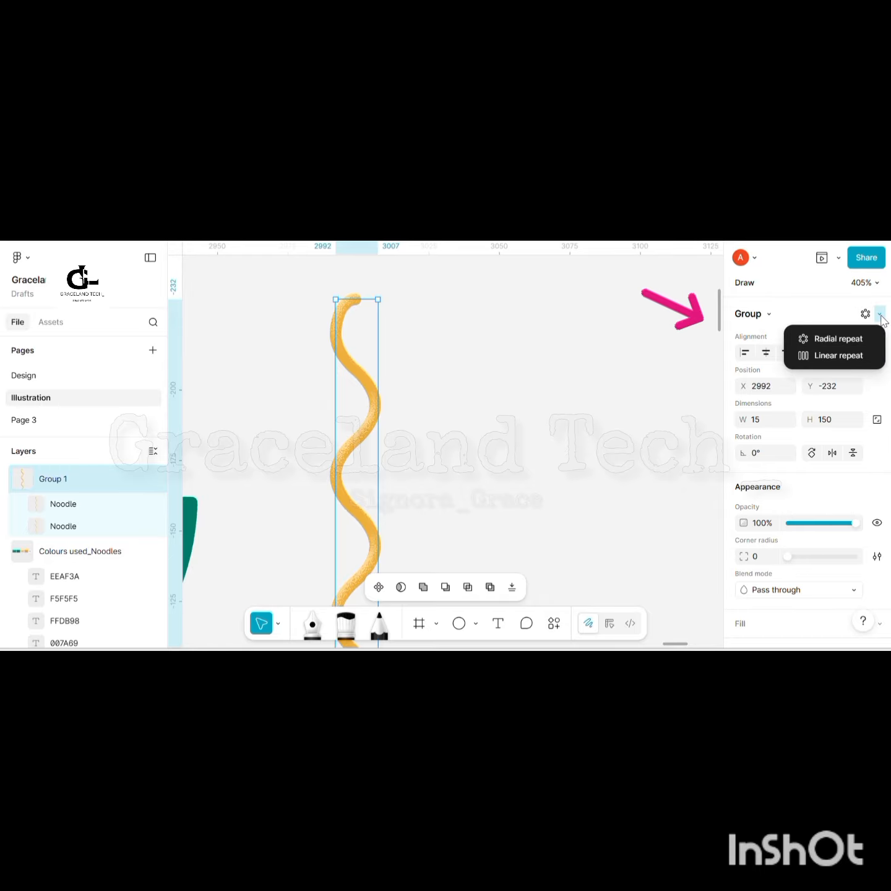
left_click(833, 357)
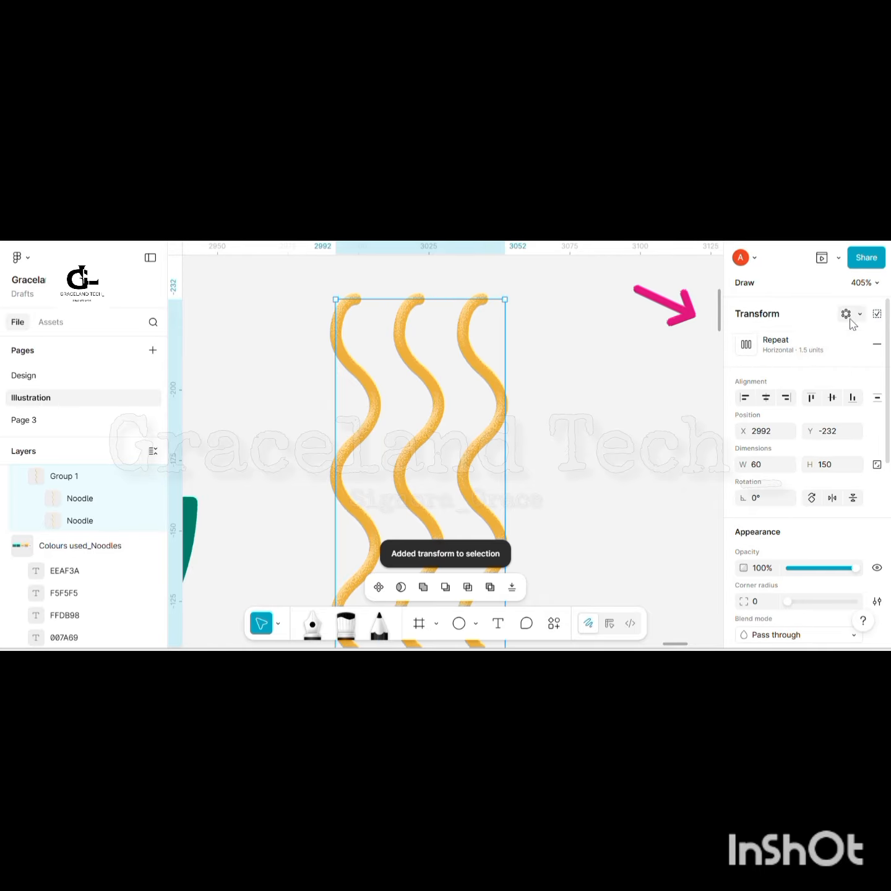
left_click(777, 343)
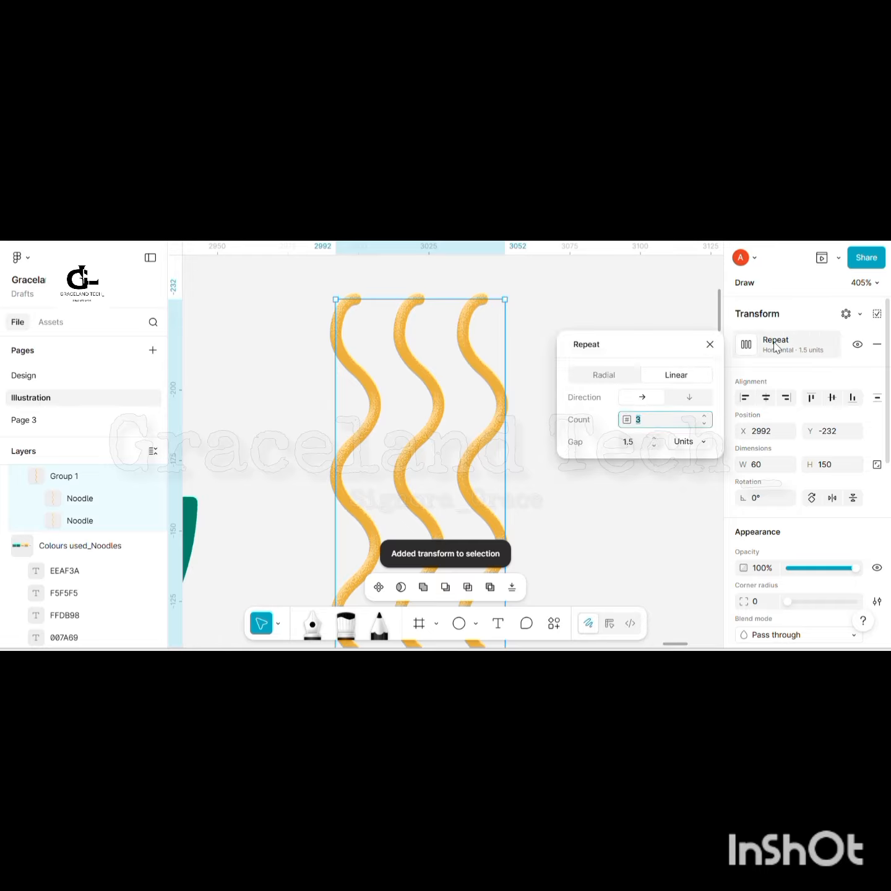
left_click(638, 442)
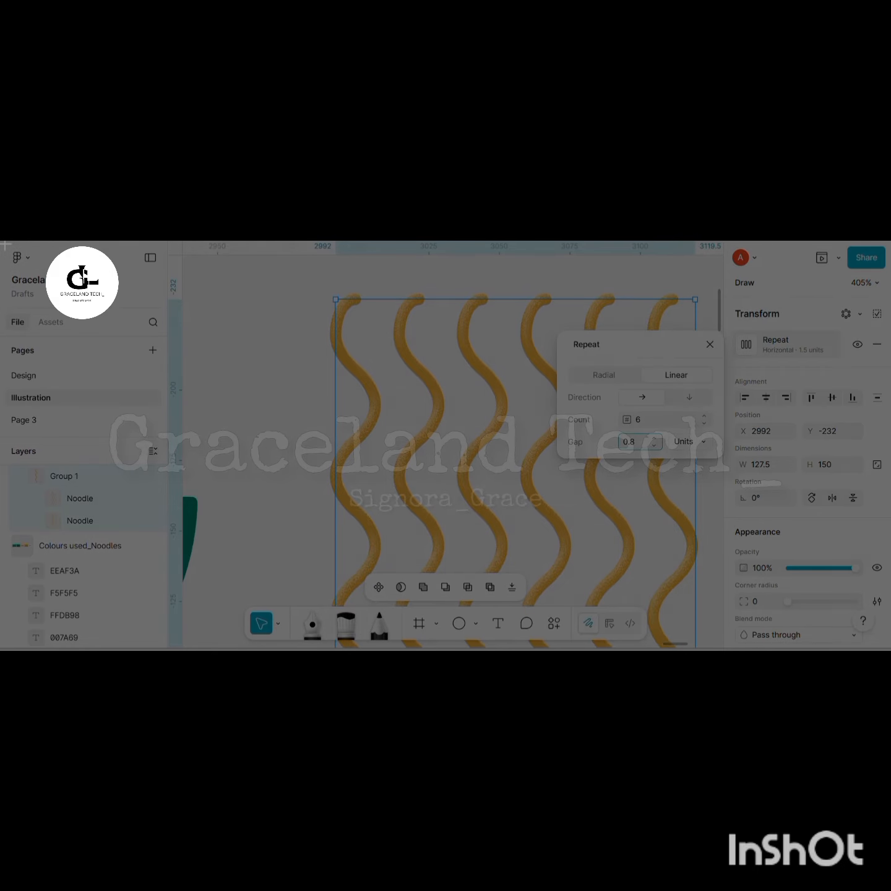
left_click_drag(5, 245, 890, 627)
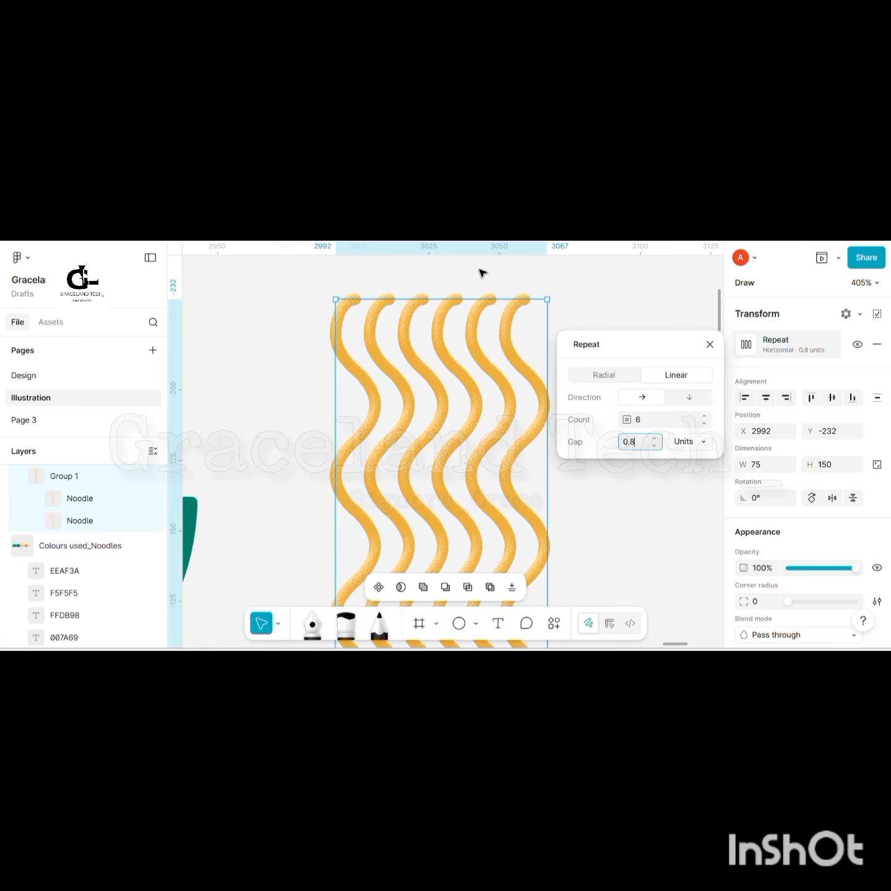
key("Return")
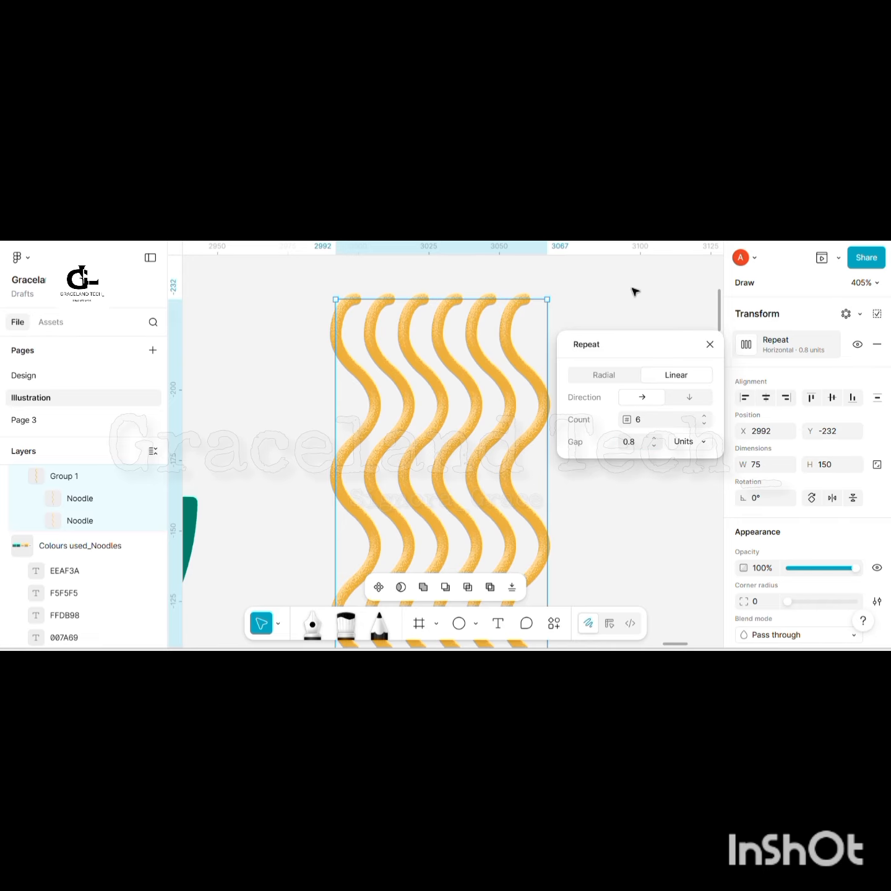
left_click(711, 345)
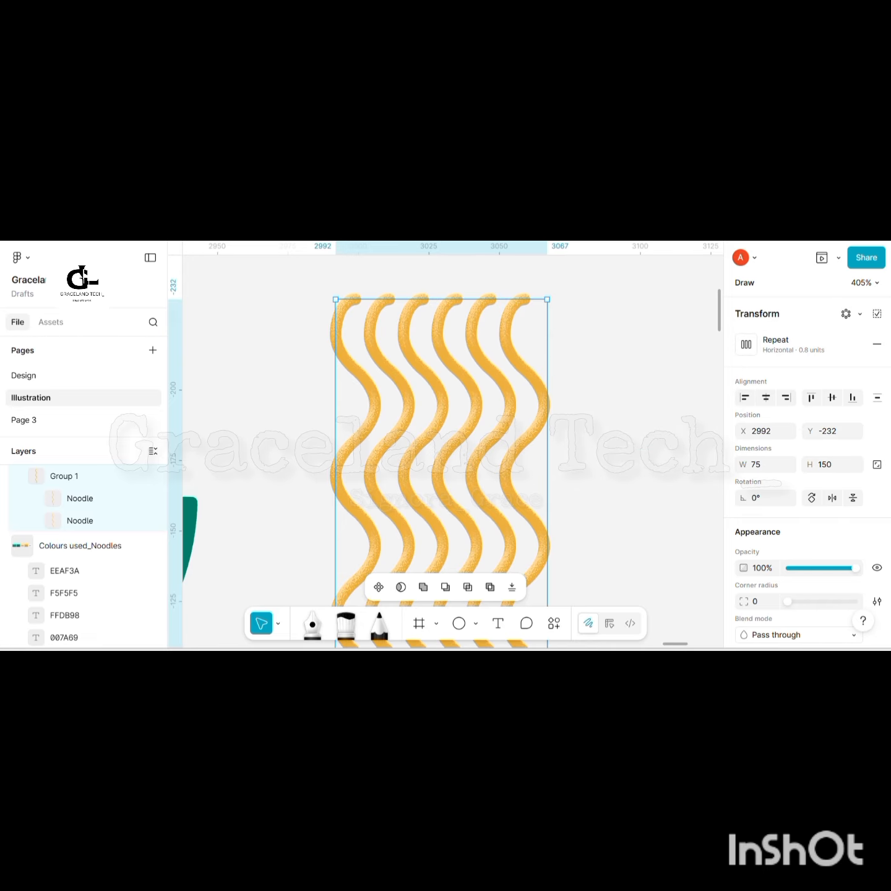
- Shift the repeated noodle group slightly towards the bowl and rename it as Noodles
scroll(527, 324, "down", 5)
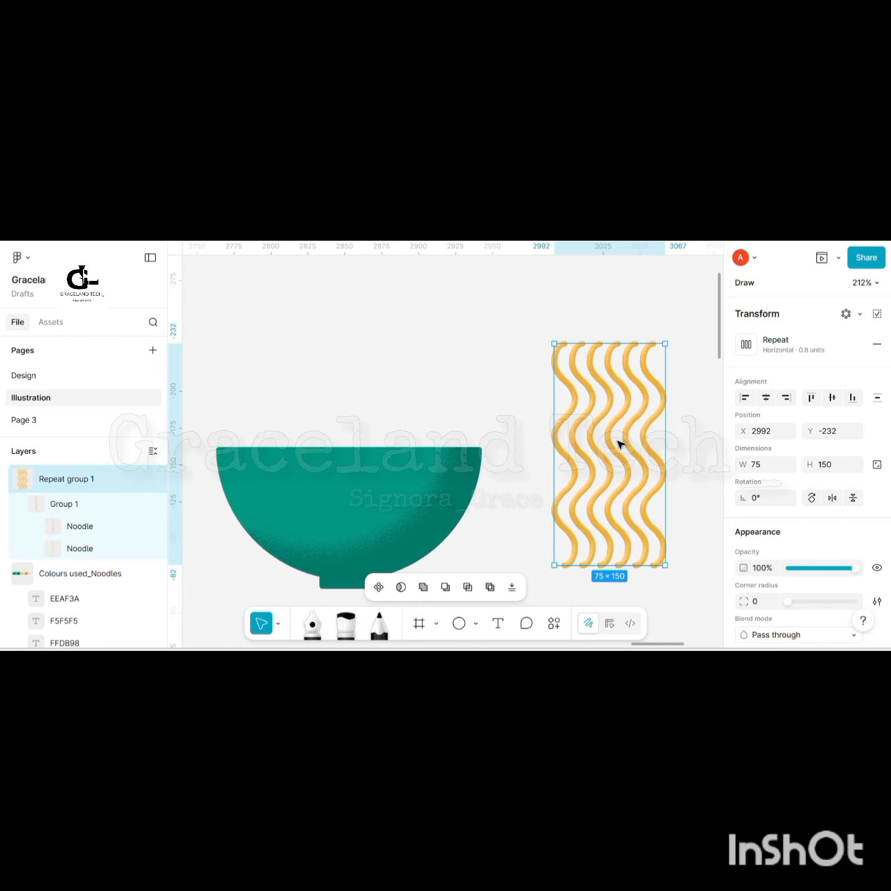
left_click_drag(617, 444, 604, 436)
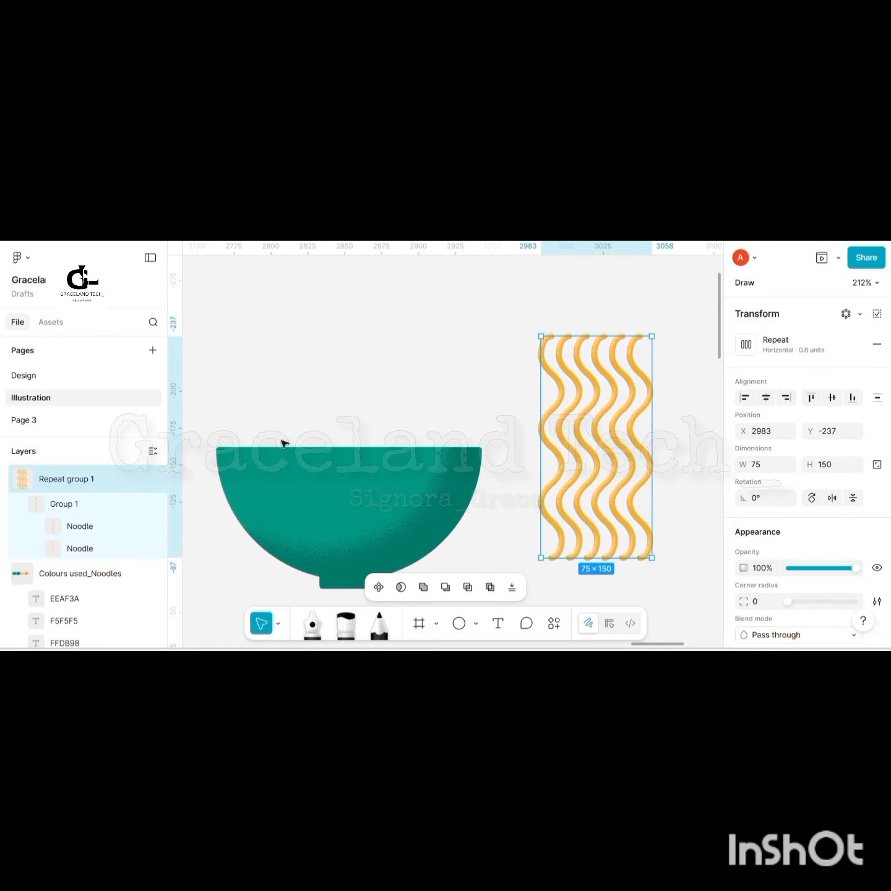
double_click(93, 480)
type("N")
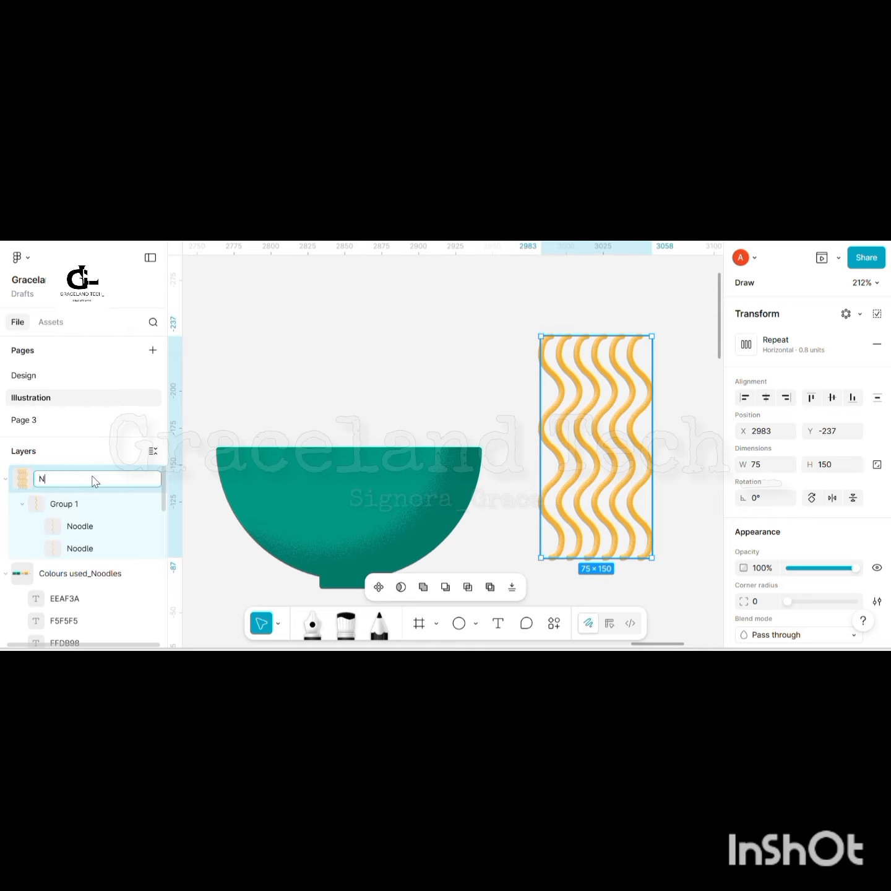
type("oodles")
key("Return")
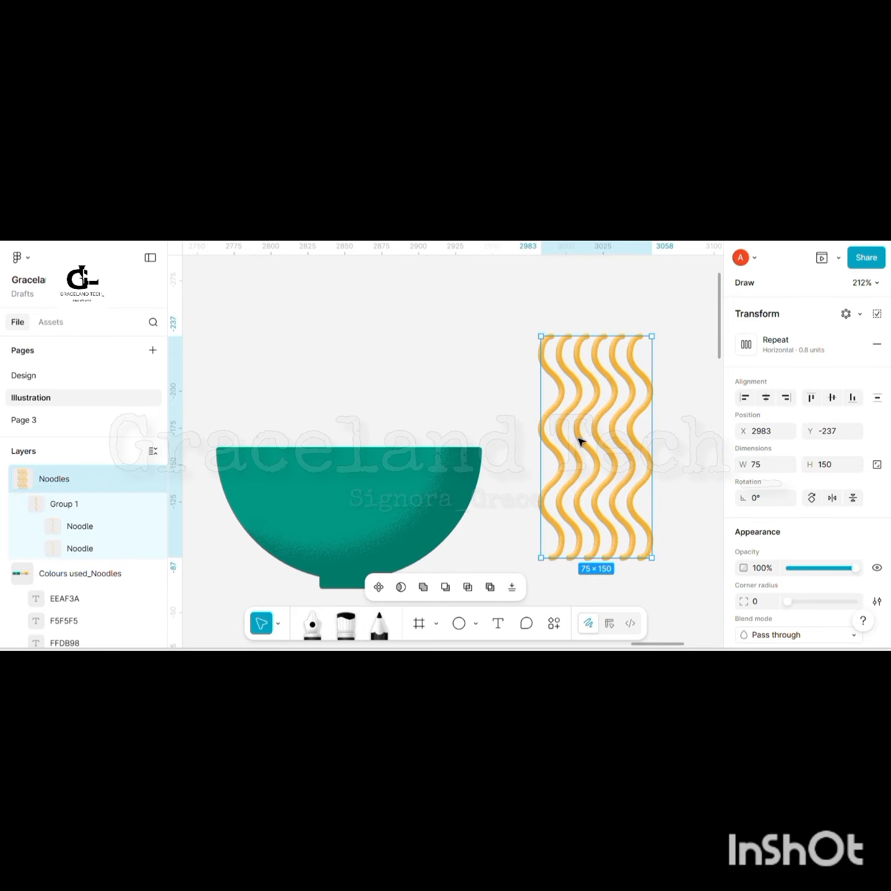
- Move the Noodles group over the left half of the bowl's rim and send it to the back
left_click_drag(555, 435, 293, 390)
right_click(292, 392)
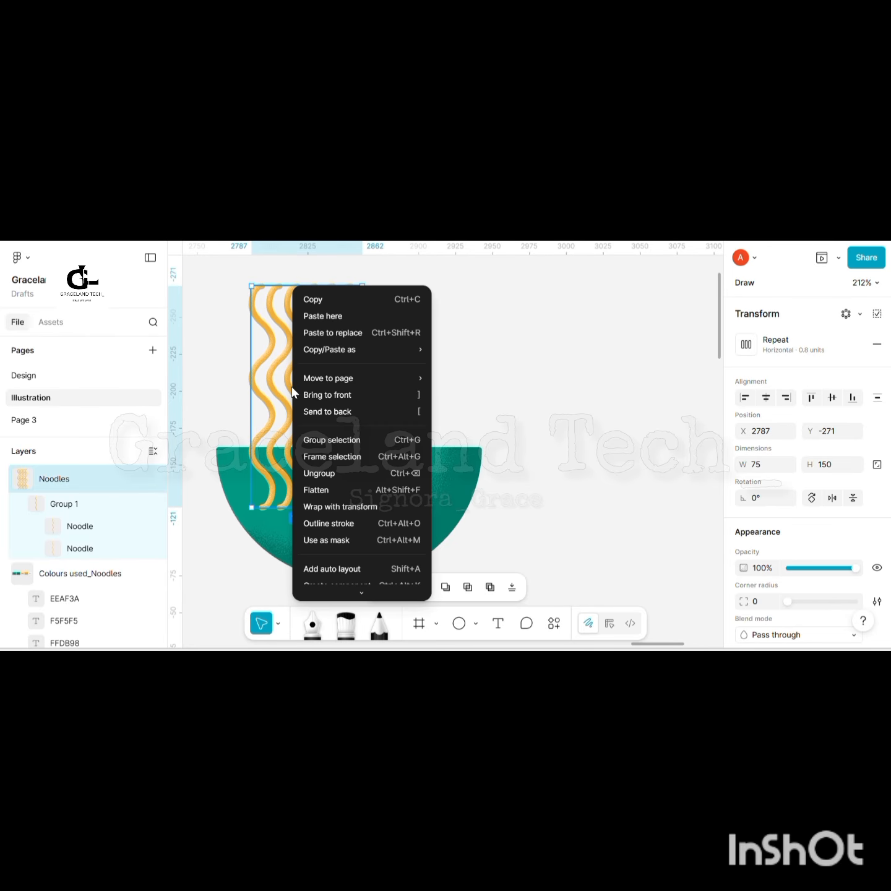
left_click(317, 410)
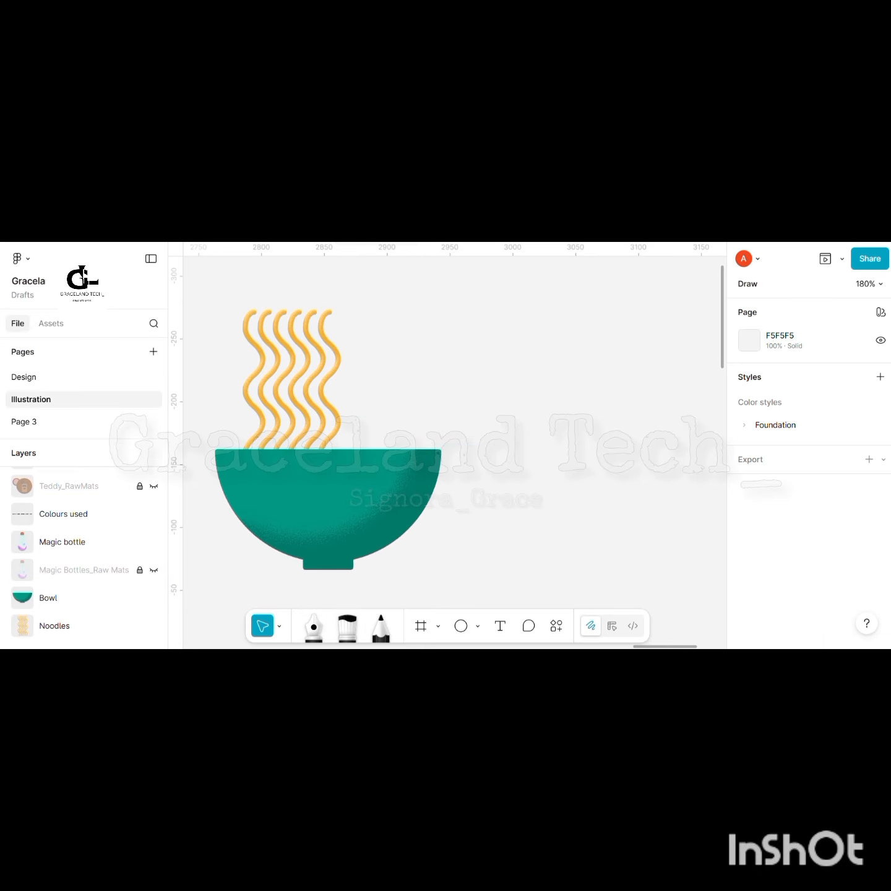
- Draw a straight horizontal line about 97 px long with the Pen tool at stroke weight 8, beside the noodles above the bowl
left_click(312, 628)
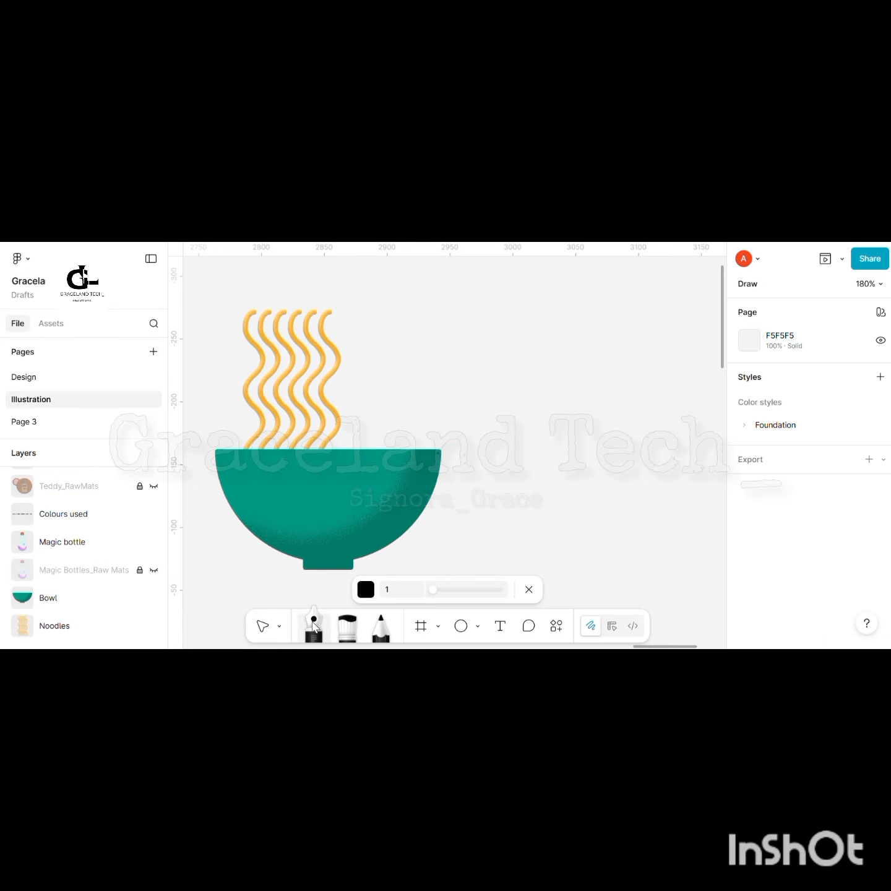
left_click(397, 593)
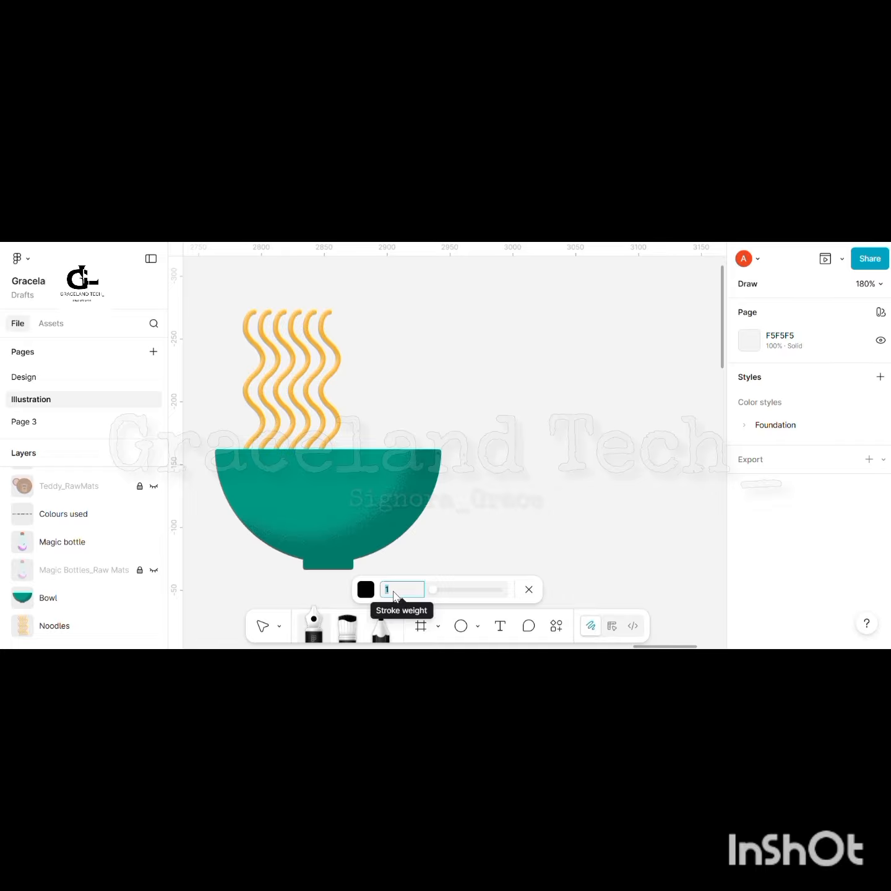
type("8")
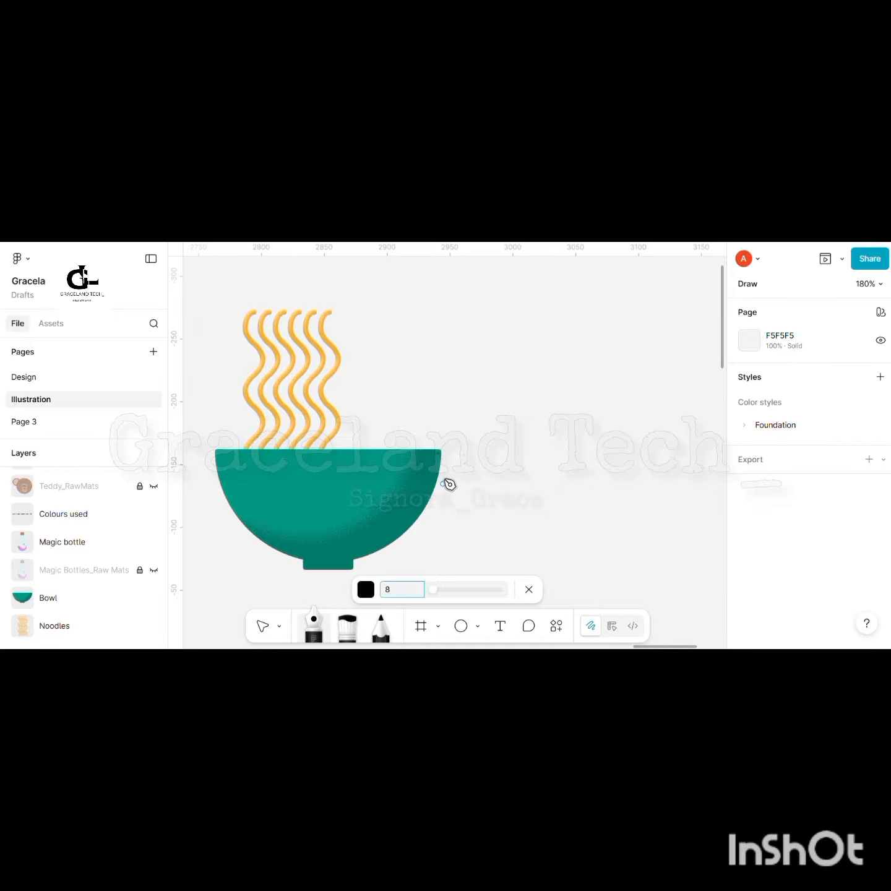
left_click(427, 364)
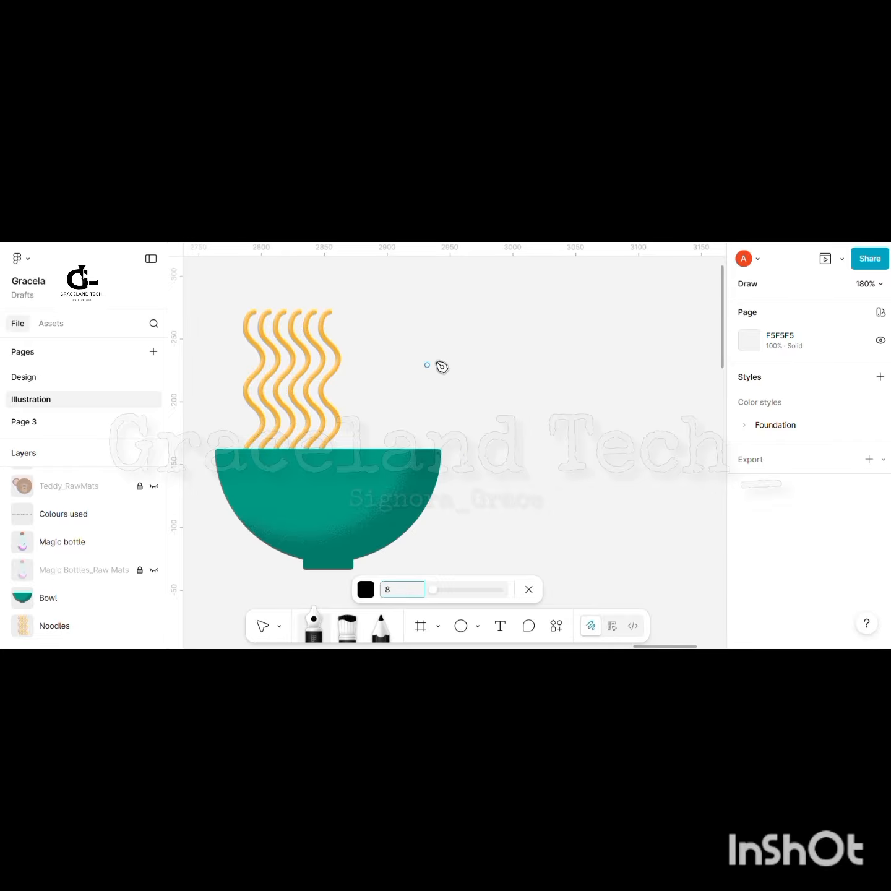
left_click(550, 365)
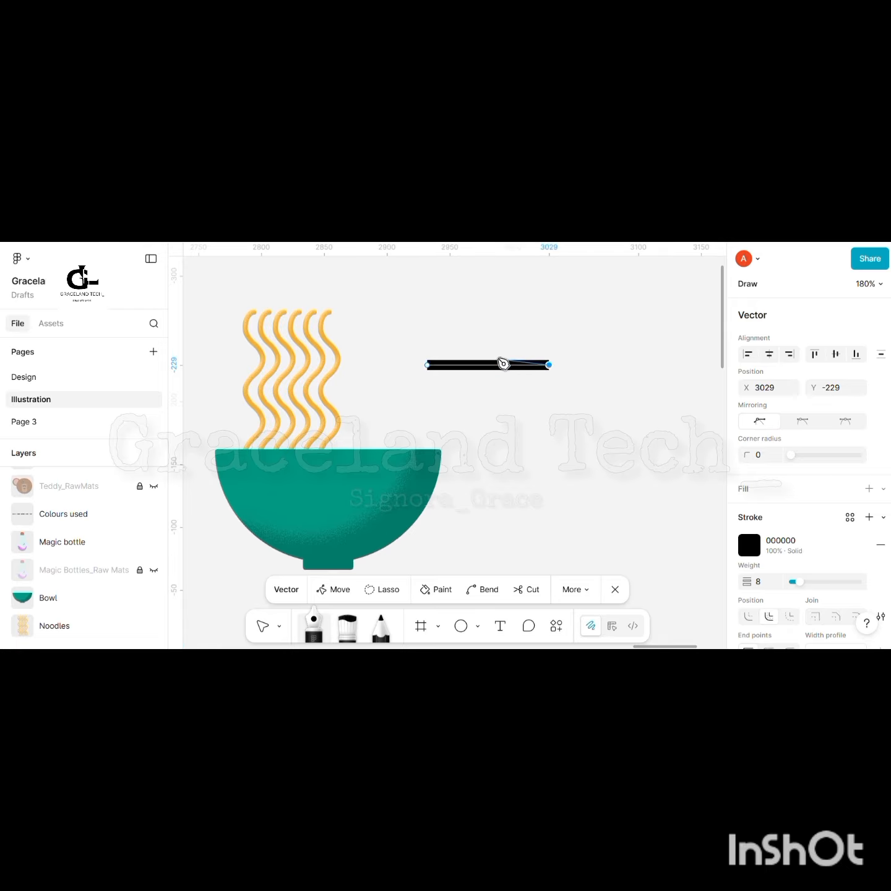
key("Escape")
- Set the stroke colour of the new horizontal line to C1850C
scroll(788, 492, "down", 2)
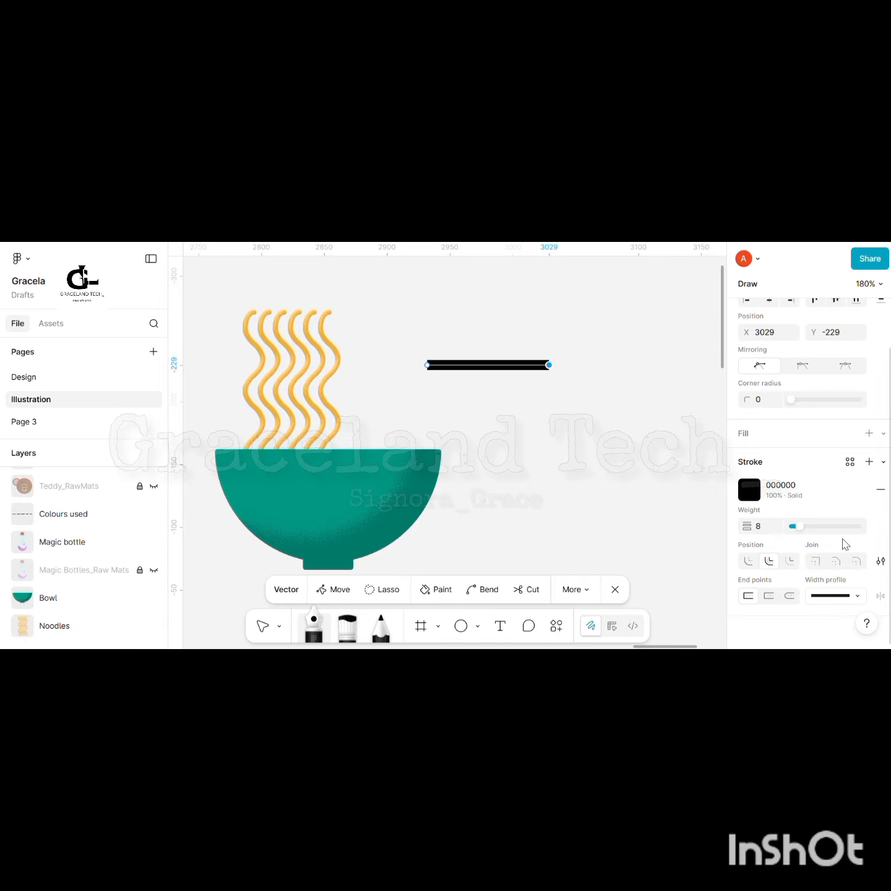
left_click(753, 488)
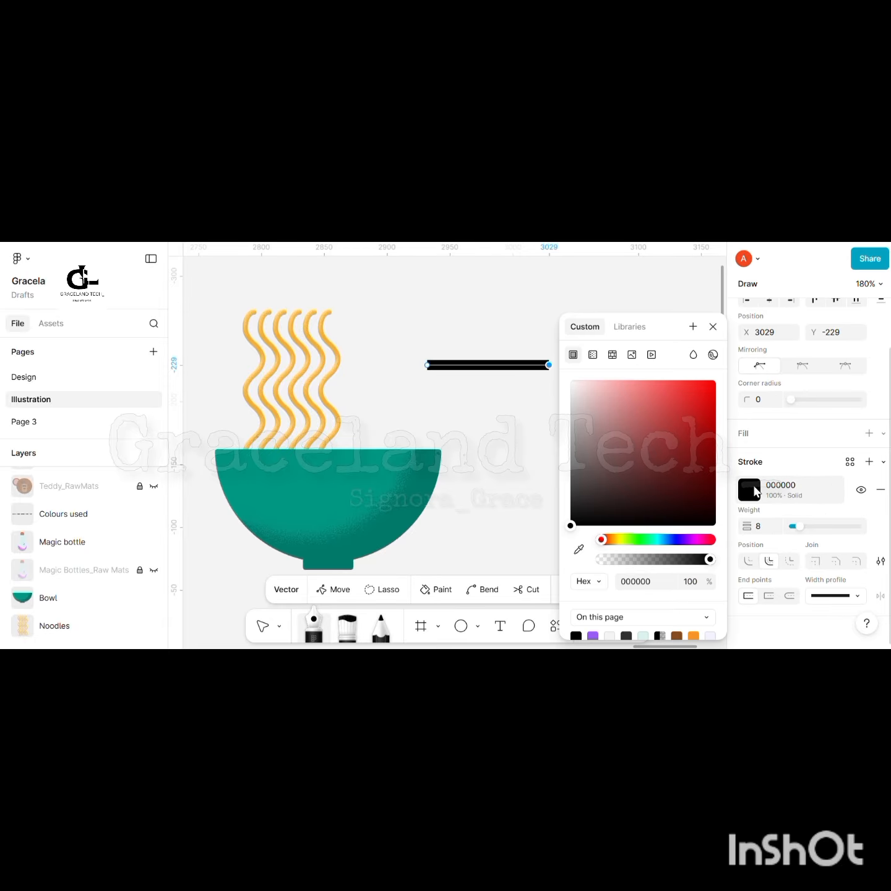
left_click(645, 583)
right_click(644, 582)
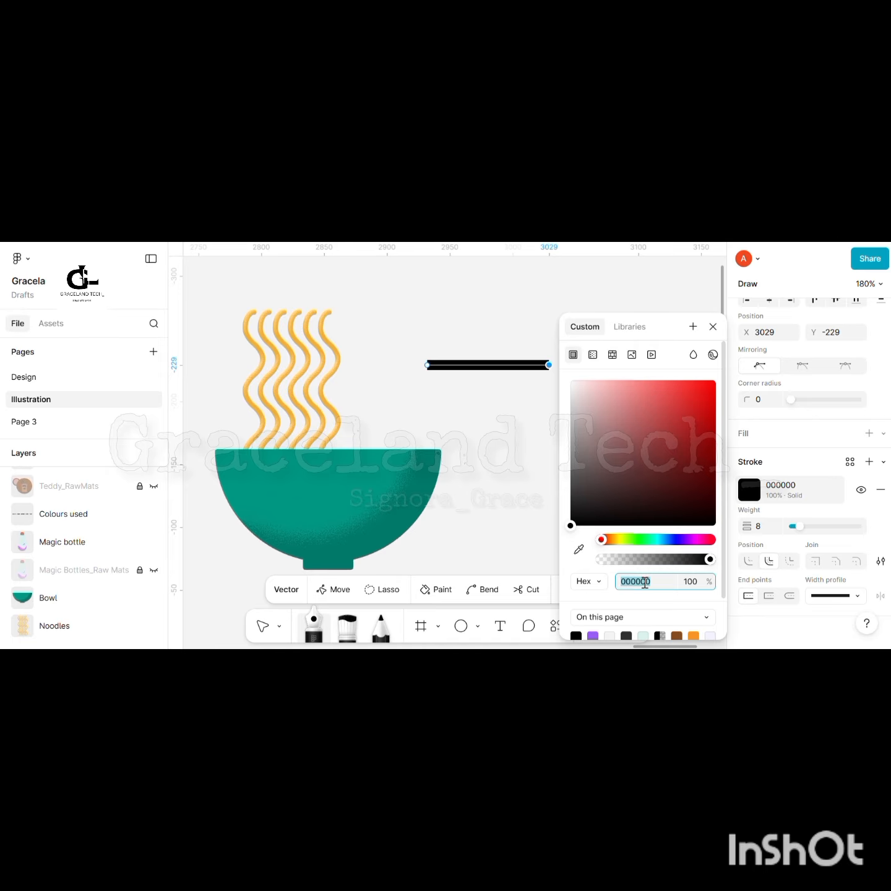
type("C1850C")
key("Return")
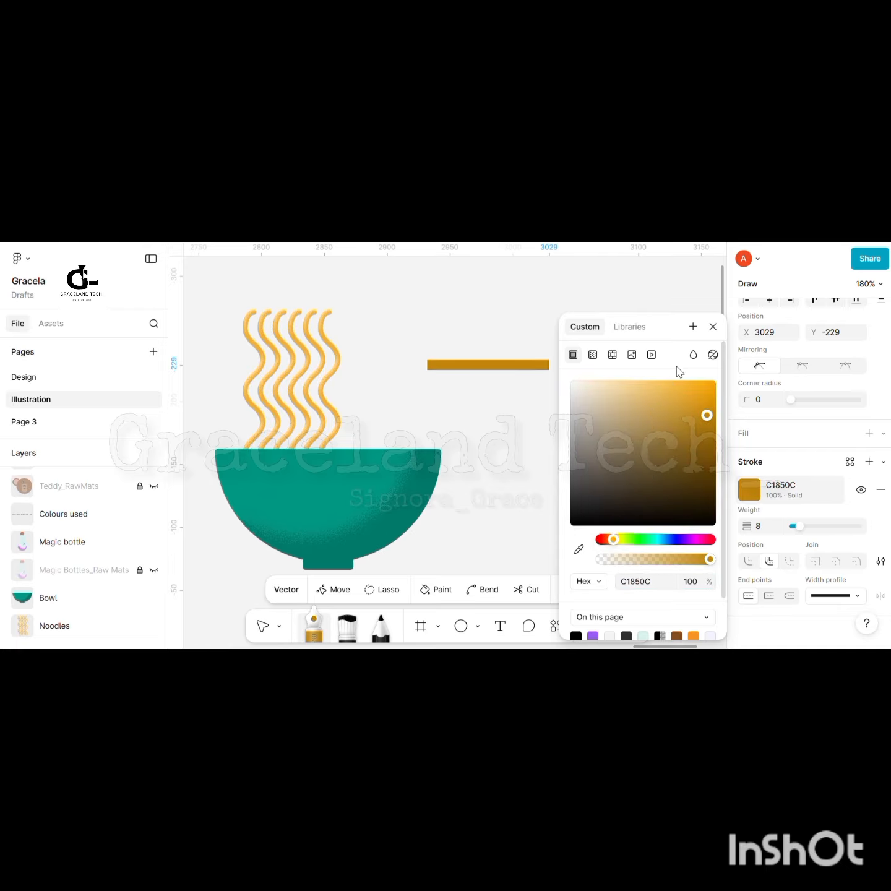
left_click(714, 326)
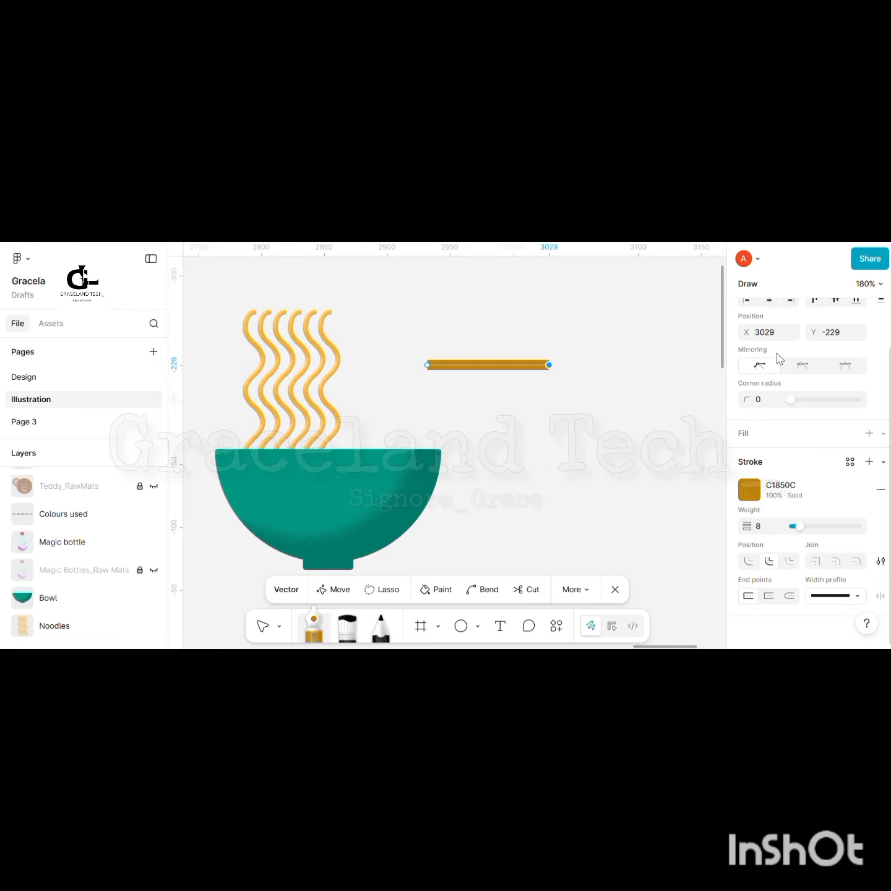
scroll(782, 360, "up", 2)
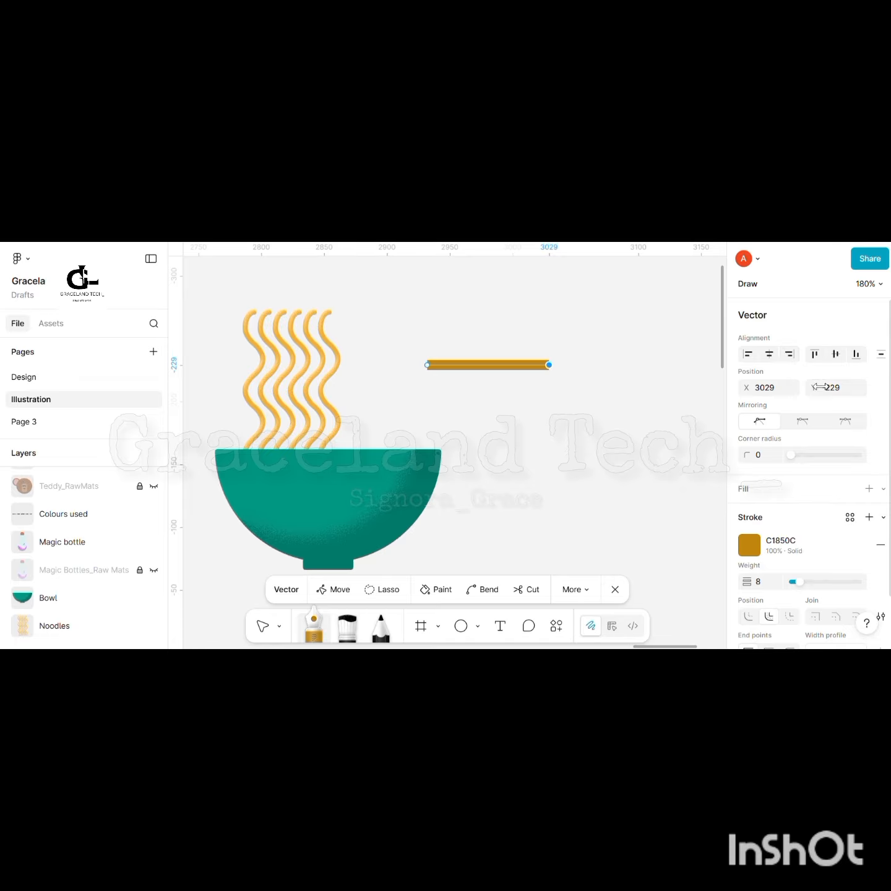
scroll(811, 452, "down", 2)
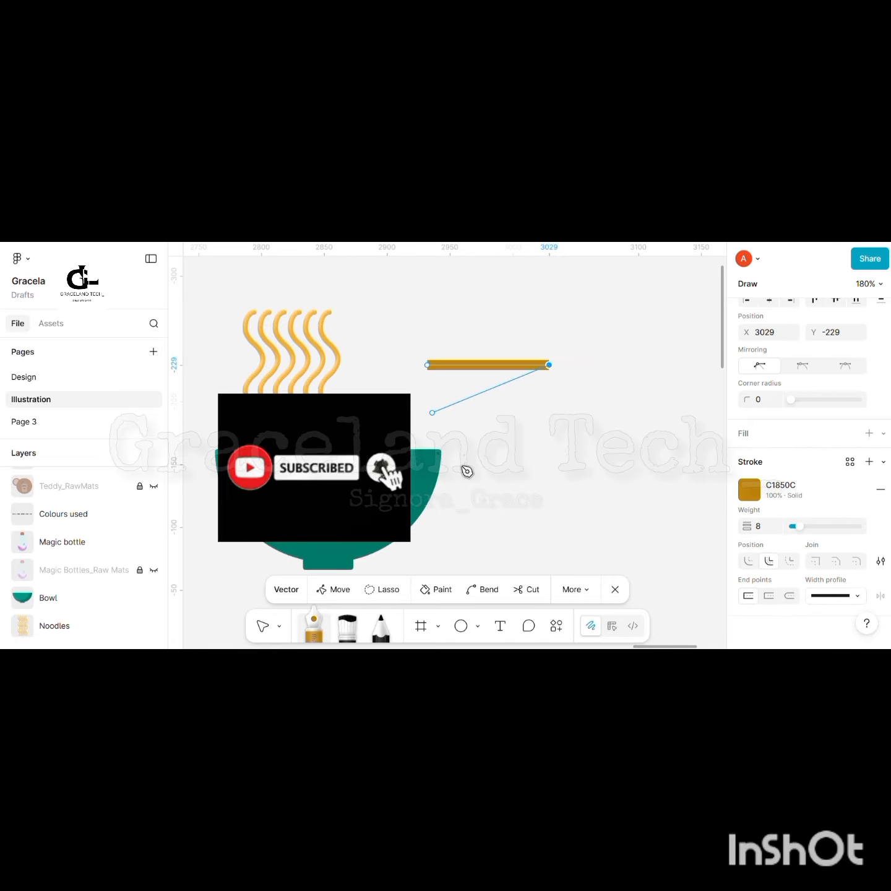
- Finish editing the brown line's path and set its width to 200
left_click(616, 590)
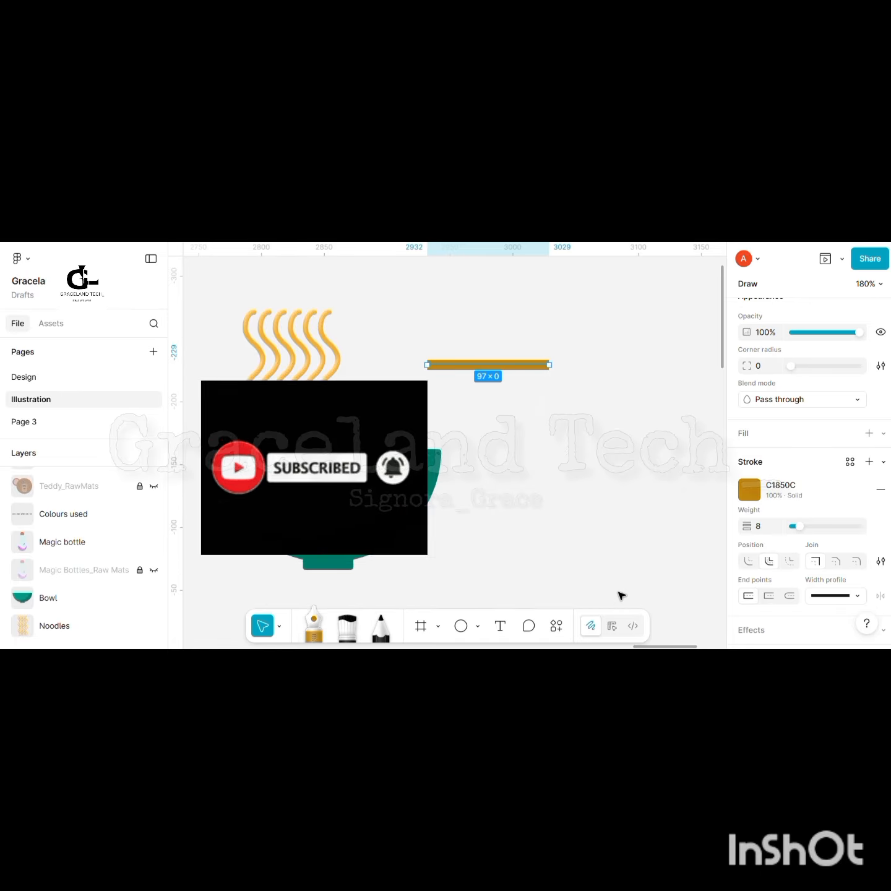
scroll(806, 448, "up", 5)
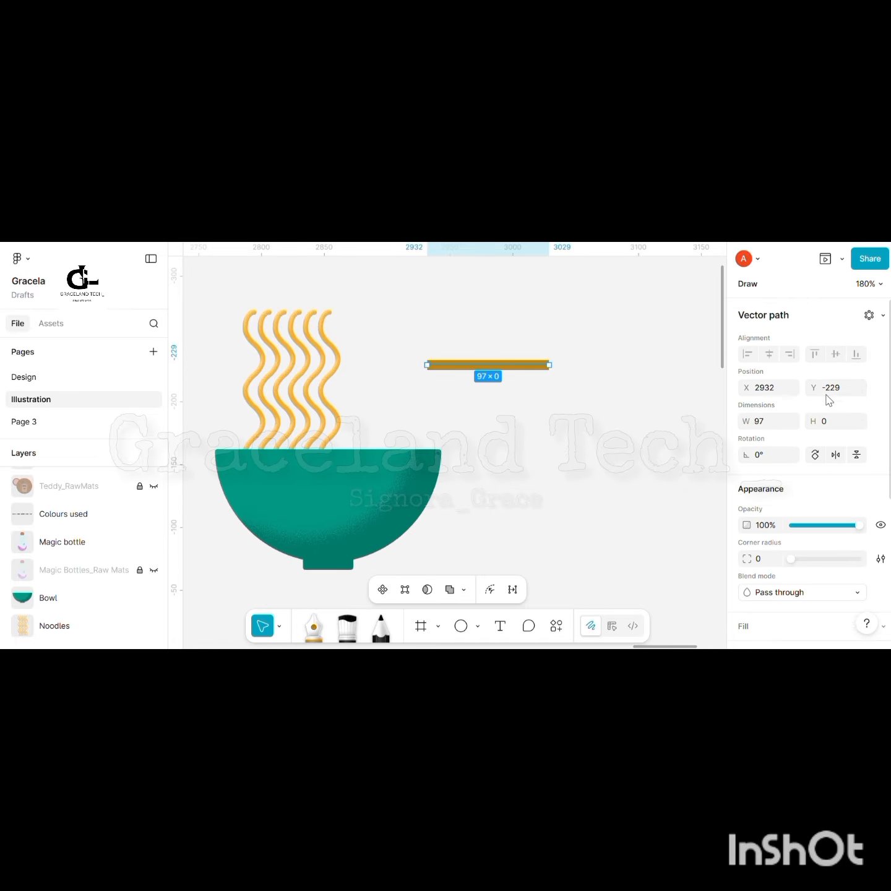
left_click(765, 426)
type("200")
key("Return")
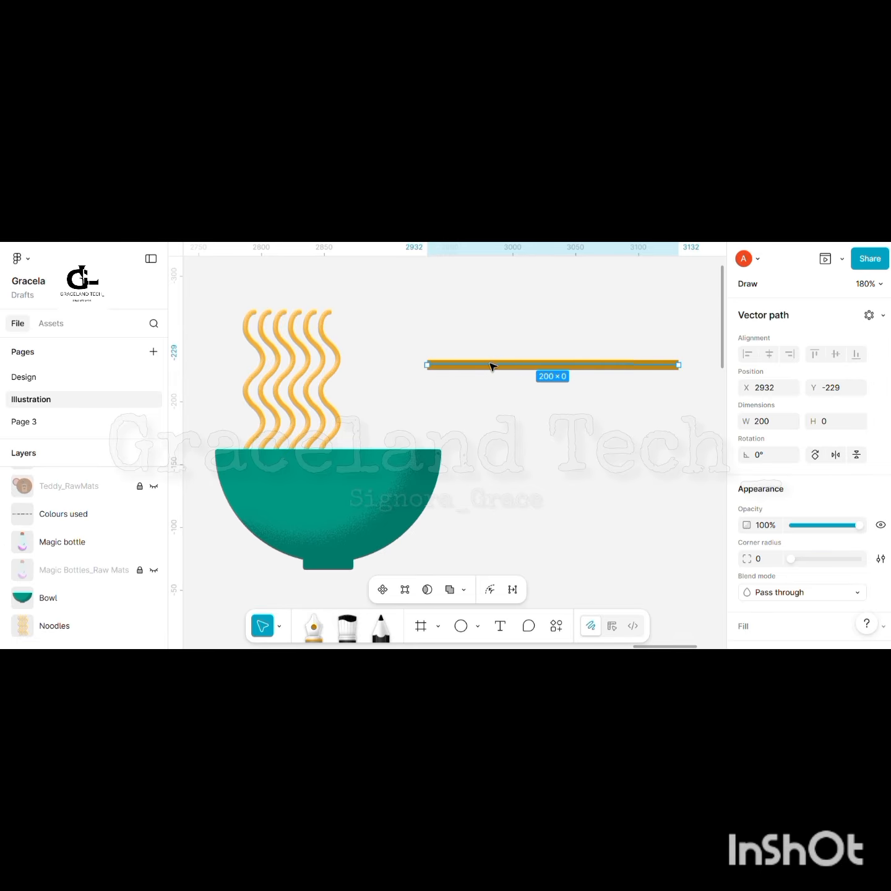
- Rename the brown line's layer from Vector 1 to Chopstick
scroll(62, 549, "up", 2)
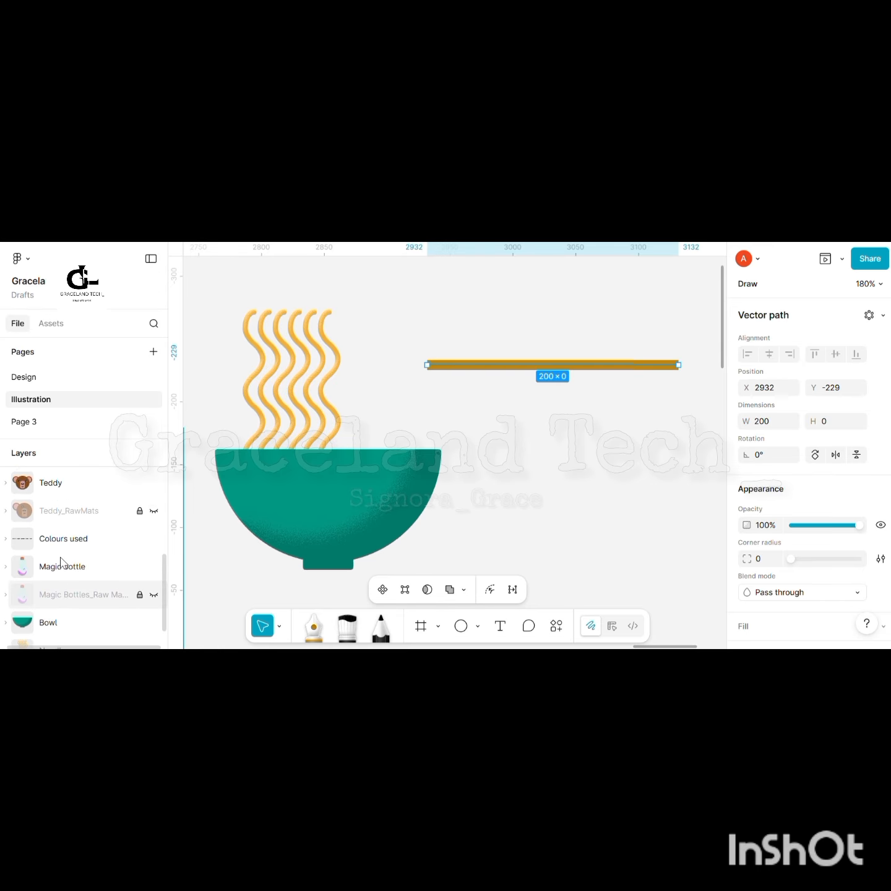
scroll(63, 549, "up", 4)
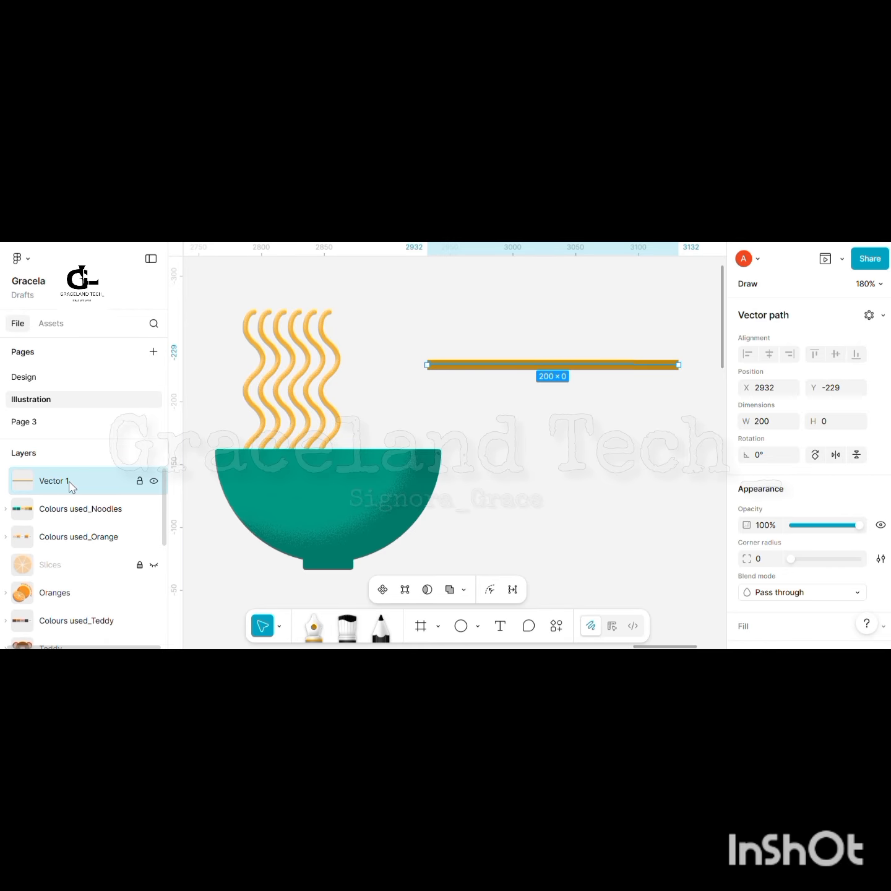
double_click(70, 483)
type("Ch")
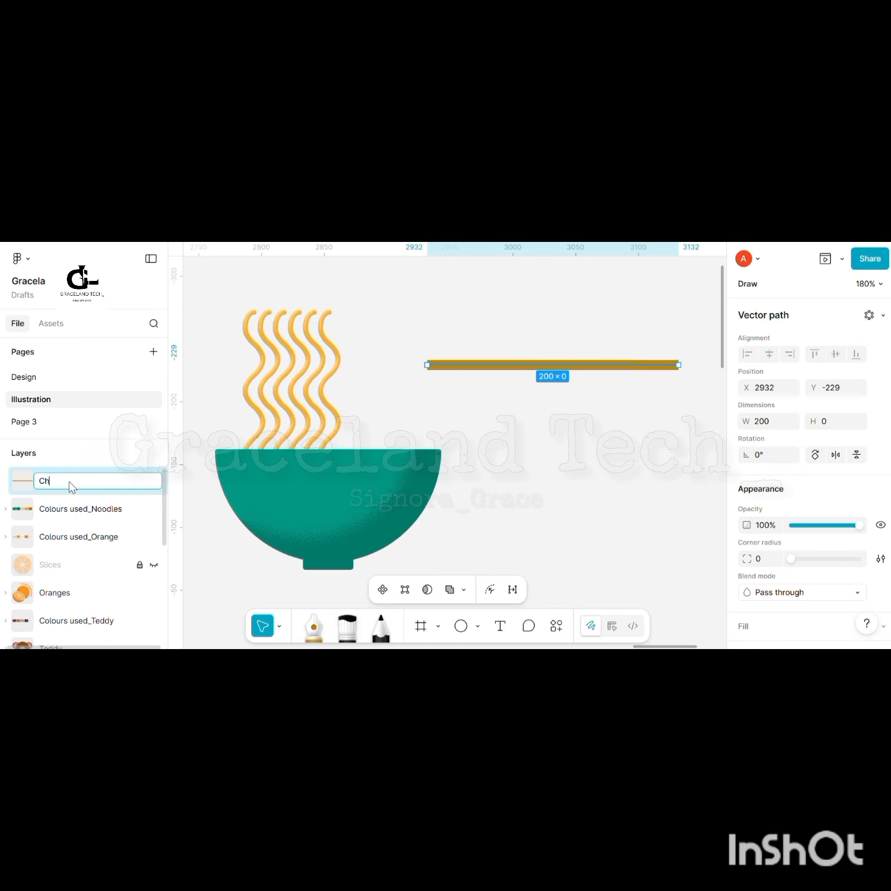
type("opsto")
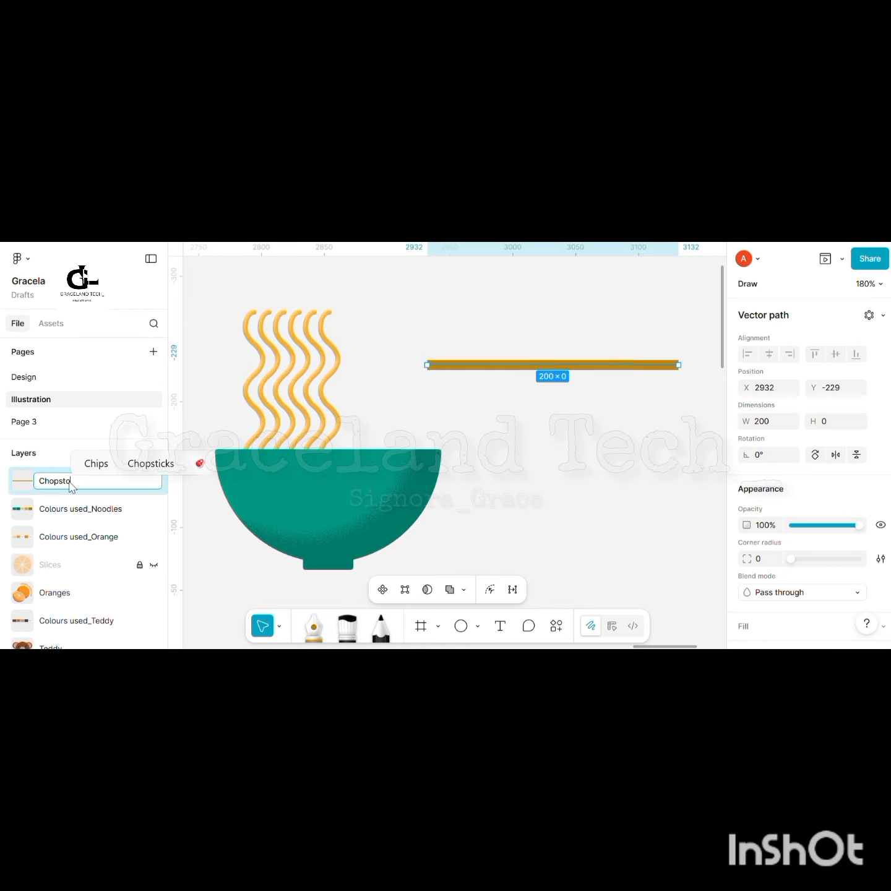
key("BackSpace")
type("ick")
key("Return")
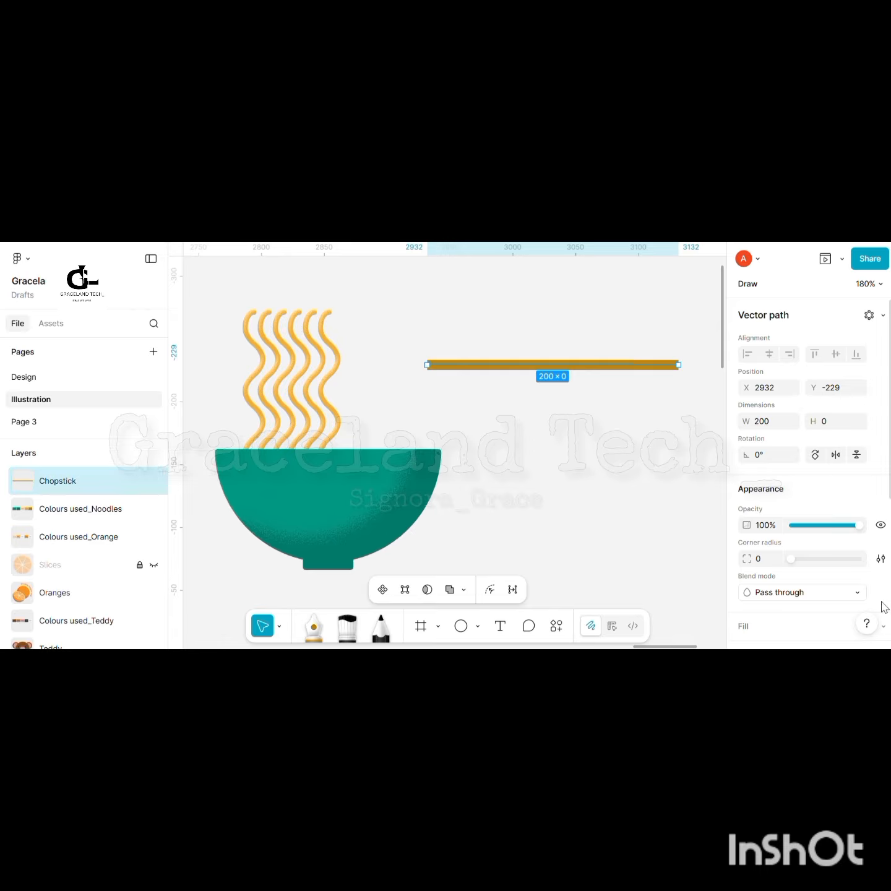
- Give the Chopstick stroke round end points and a tapered width profile, flipped so the thin end points towards the noodles
scroll(840, 568, "down", 4)
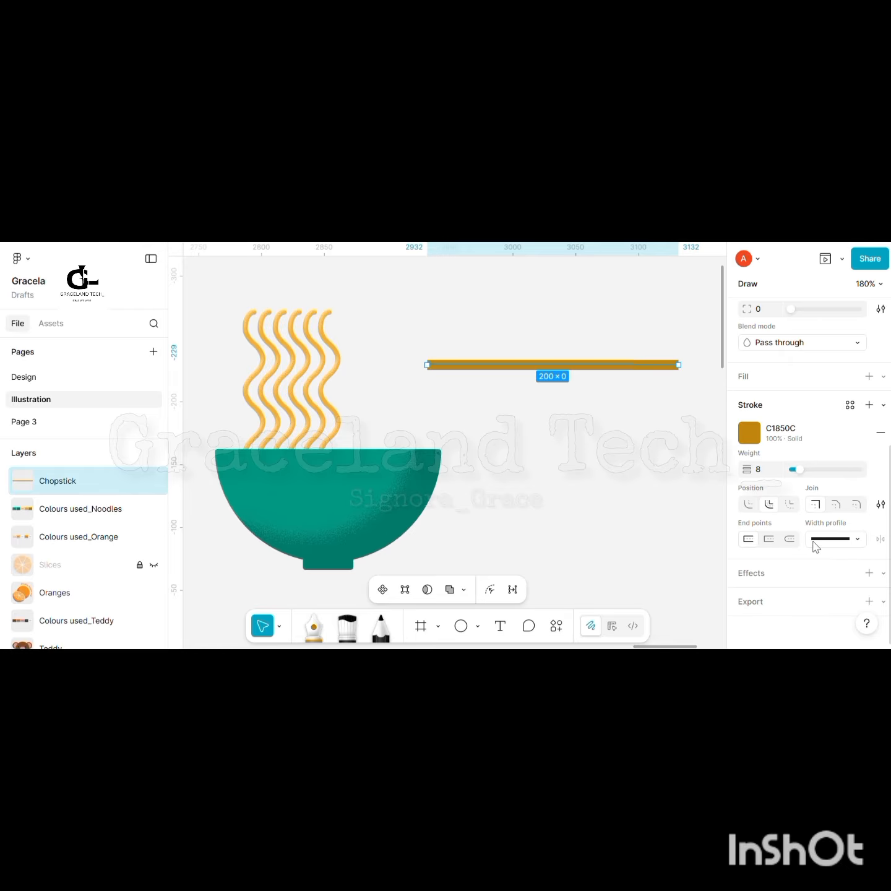
left_click(793, 540)
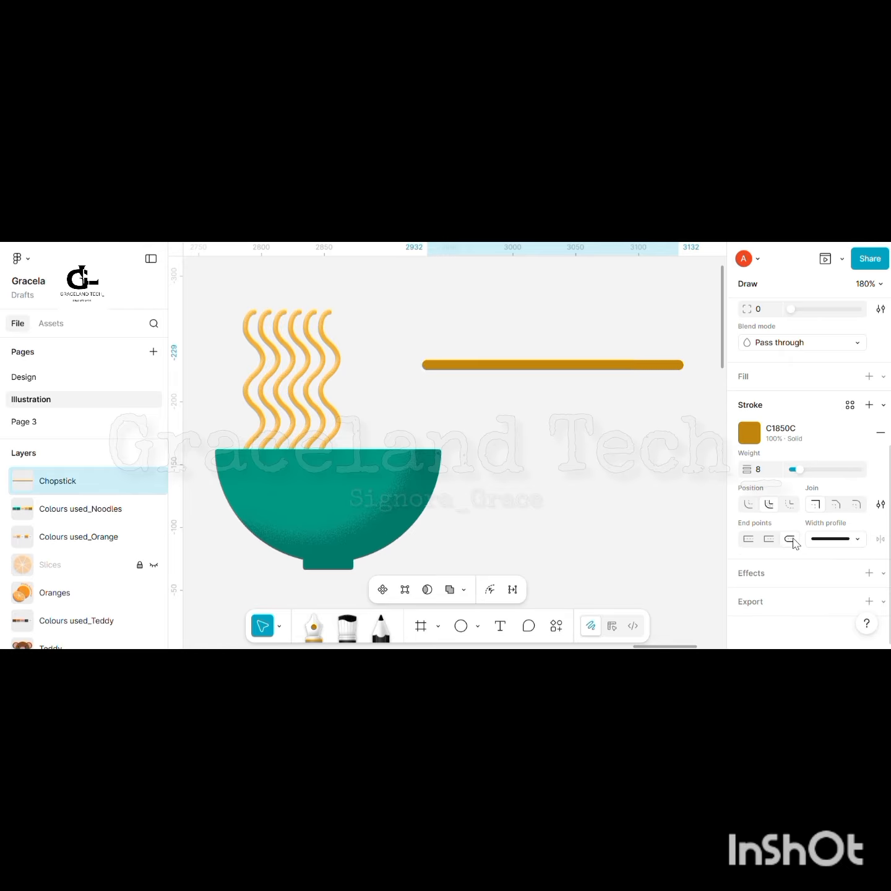
left_click(858, 540)
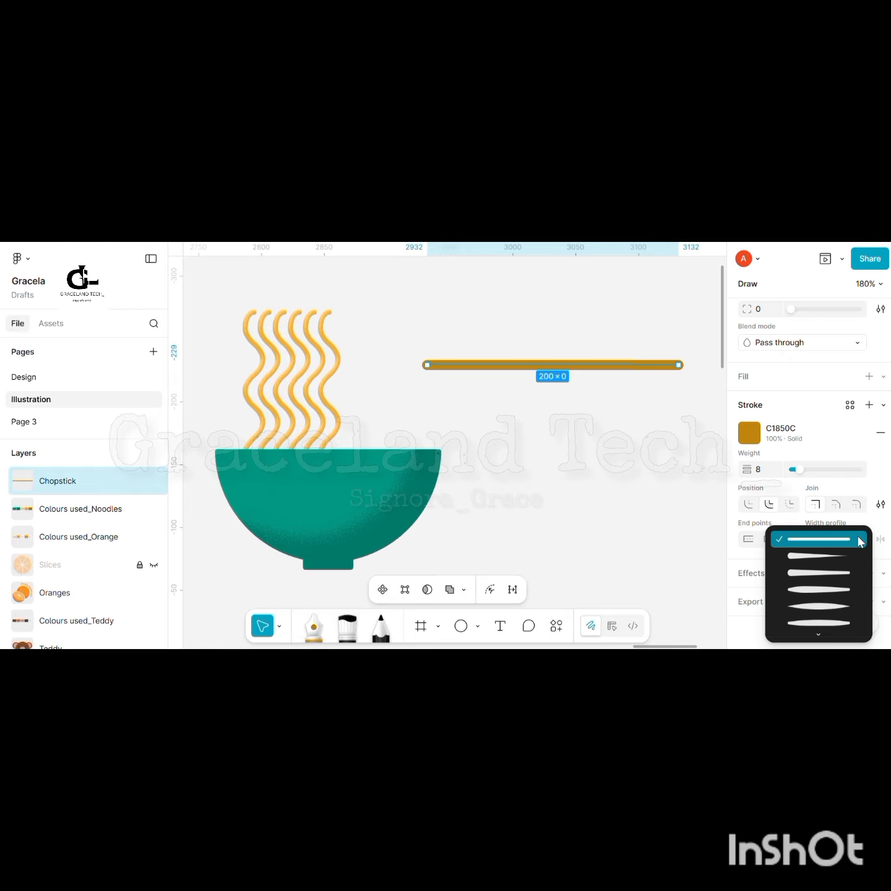
left_click(822, 572)
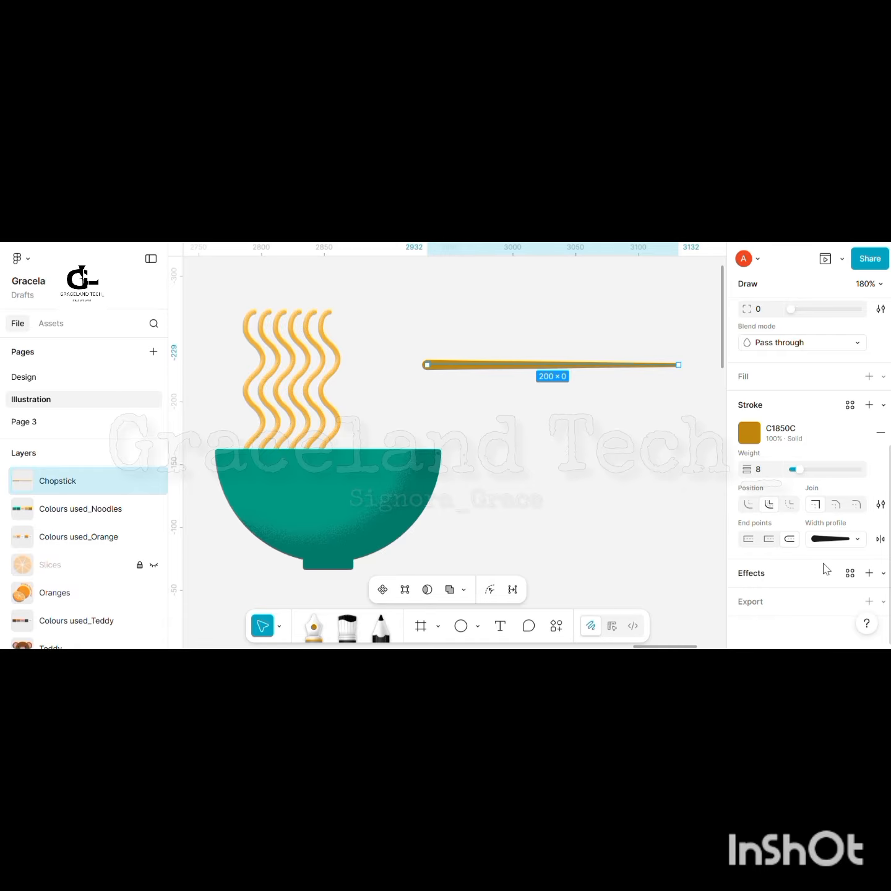
left_click(880, 539)
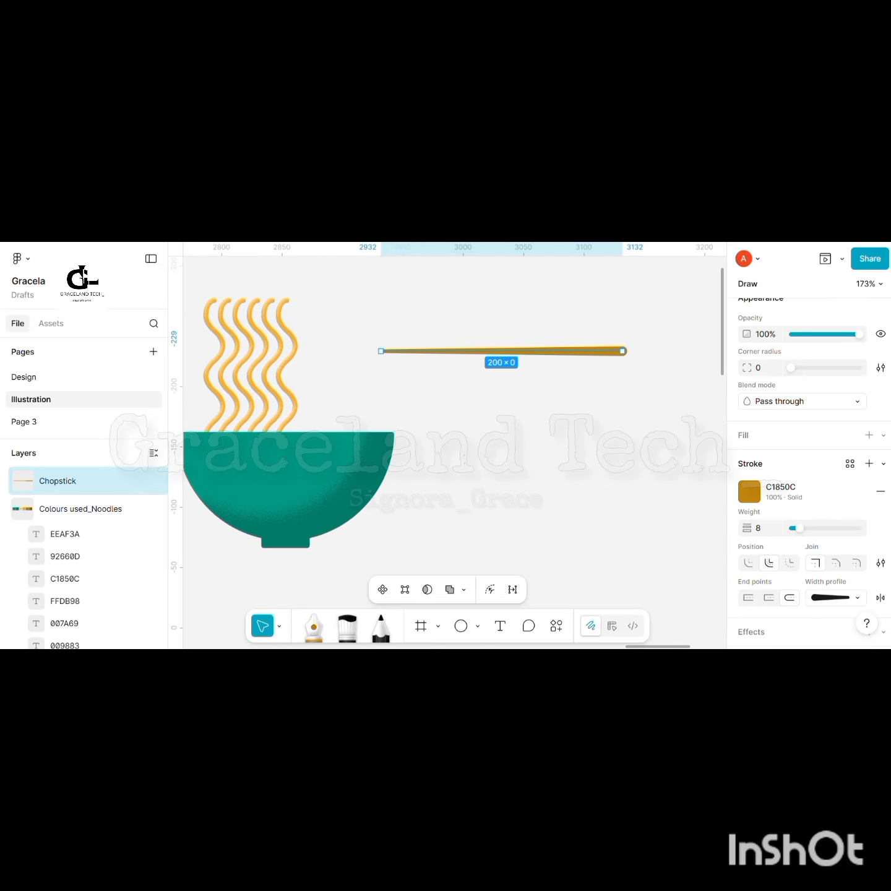
- Add an inner shadow to the Chopstick with X -2, Y -2.5 and blur 0
scroll(783, 497, "down", 2)
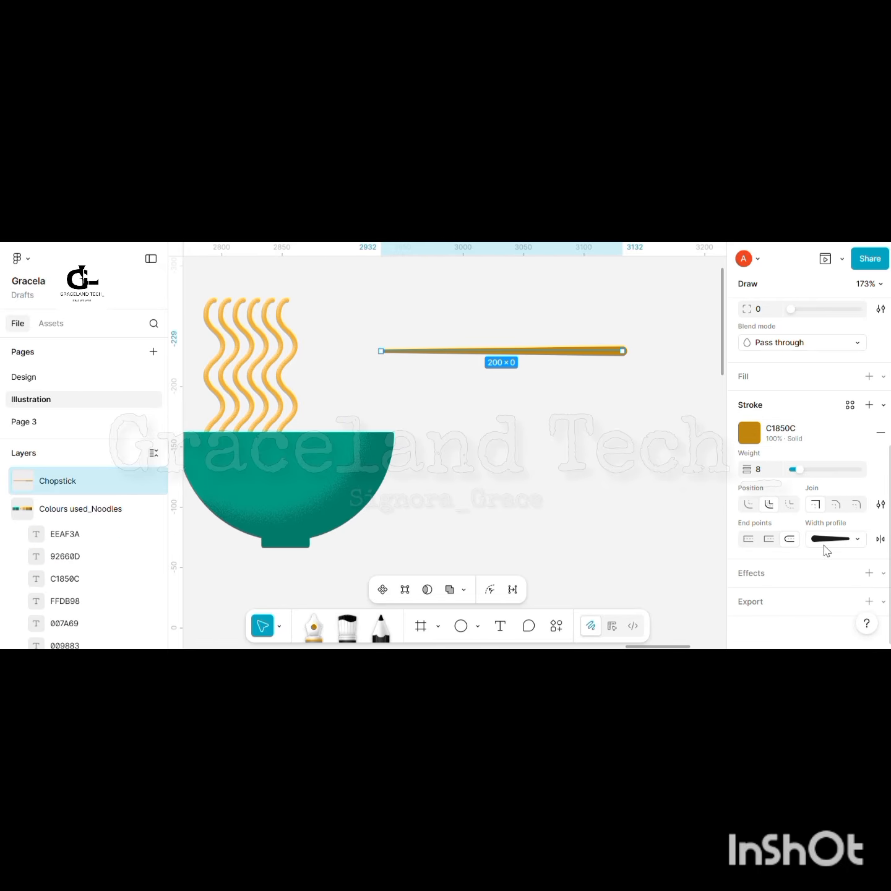
left_click(870, 573)
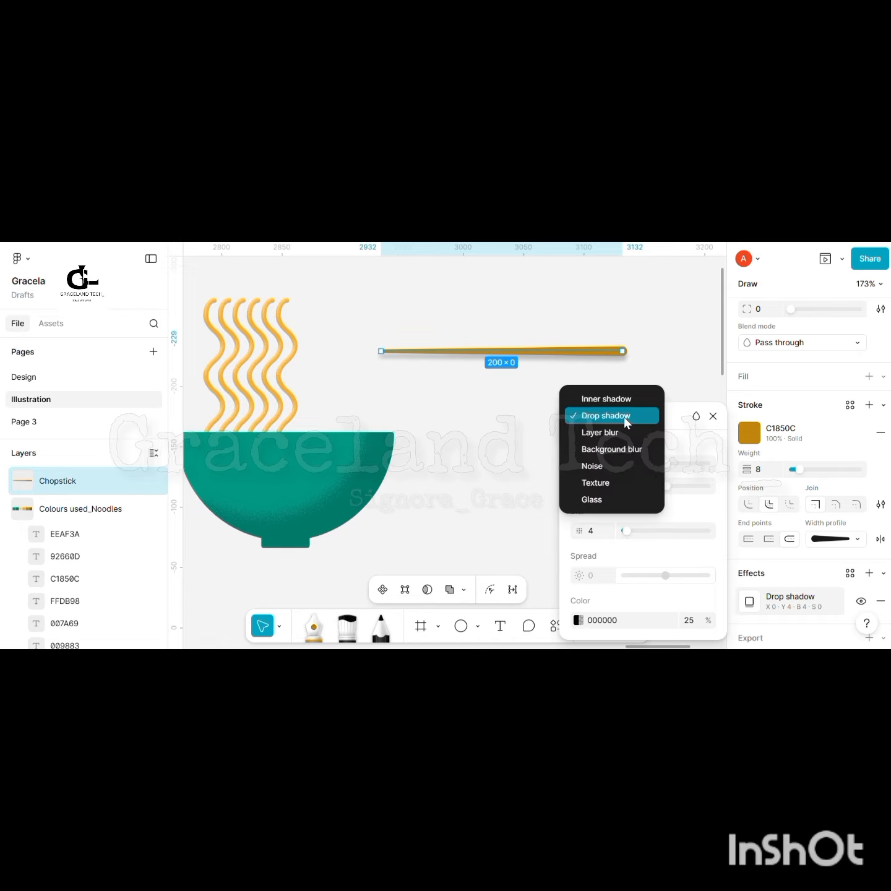
left_click(615, 403)
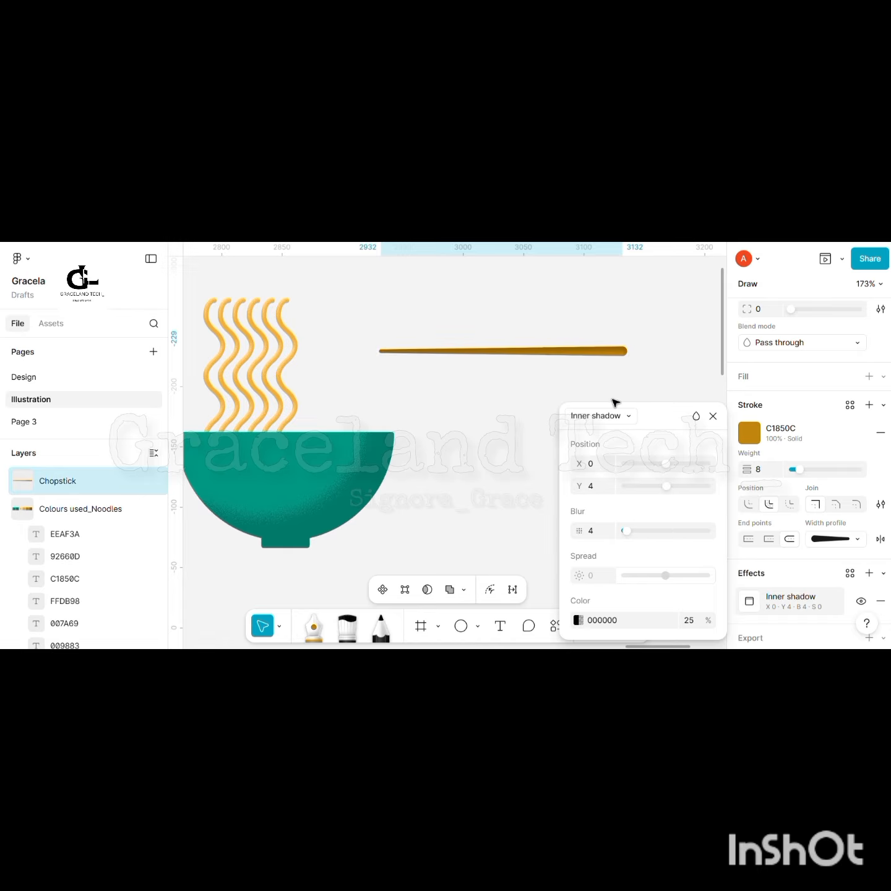
left_click(599, 464)
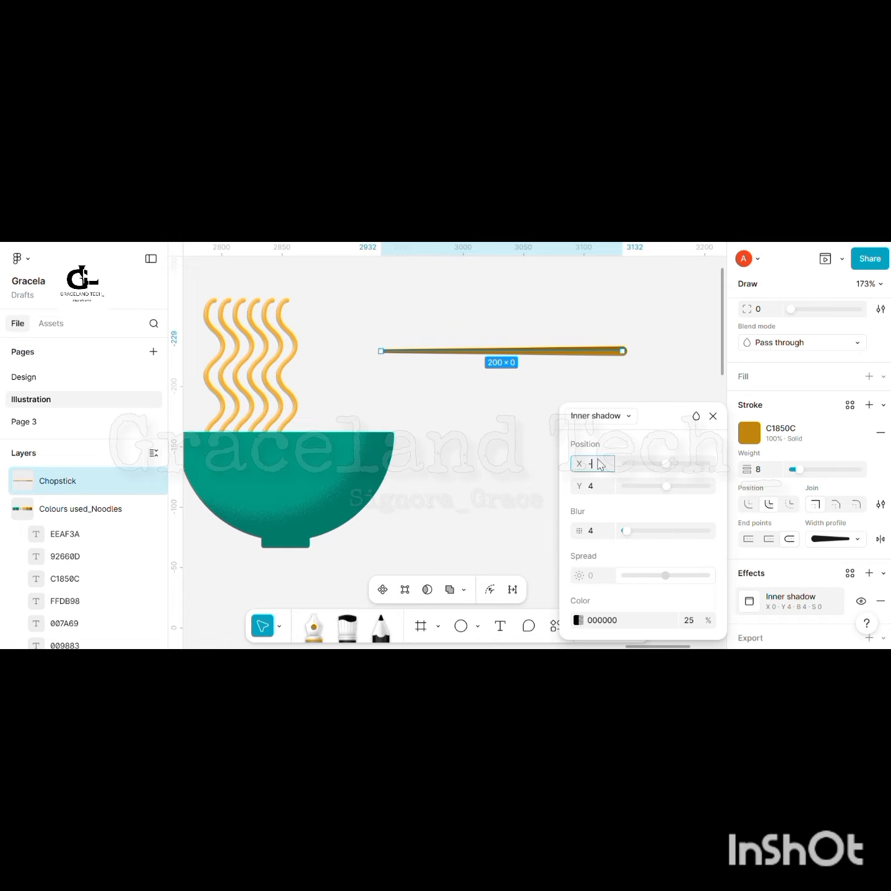
type("-2")
left_click(598, 487)
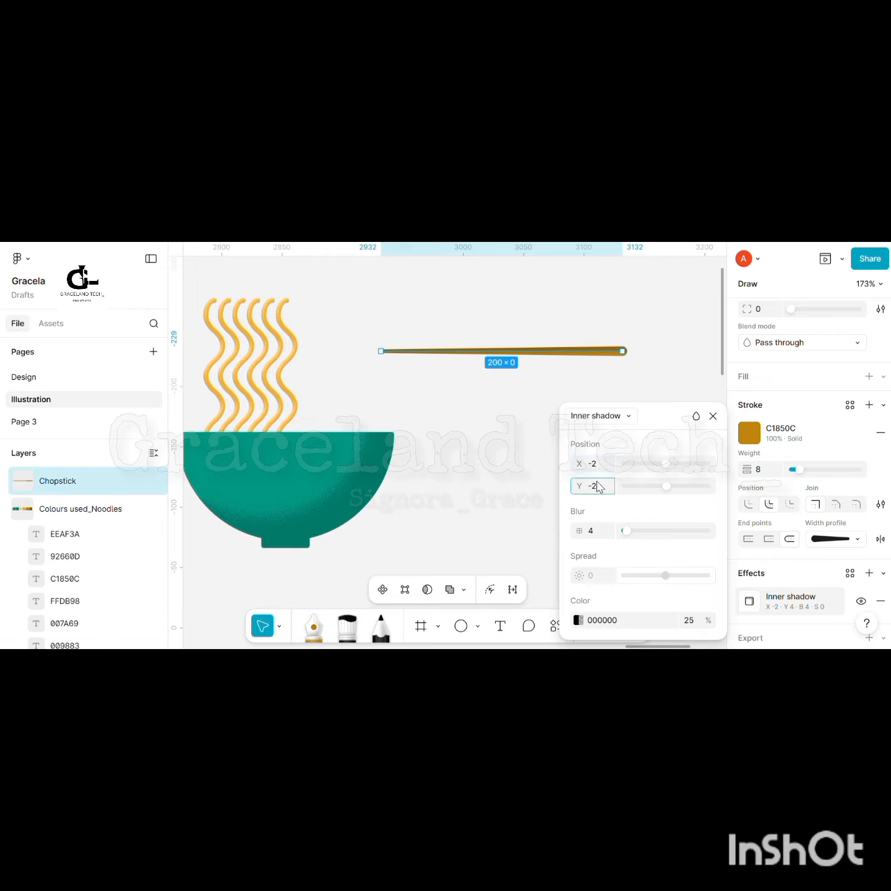
type("-2.5")
left_click(593, 531)
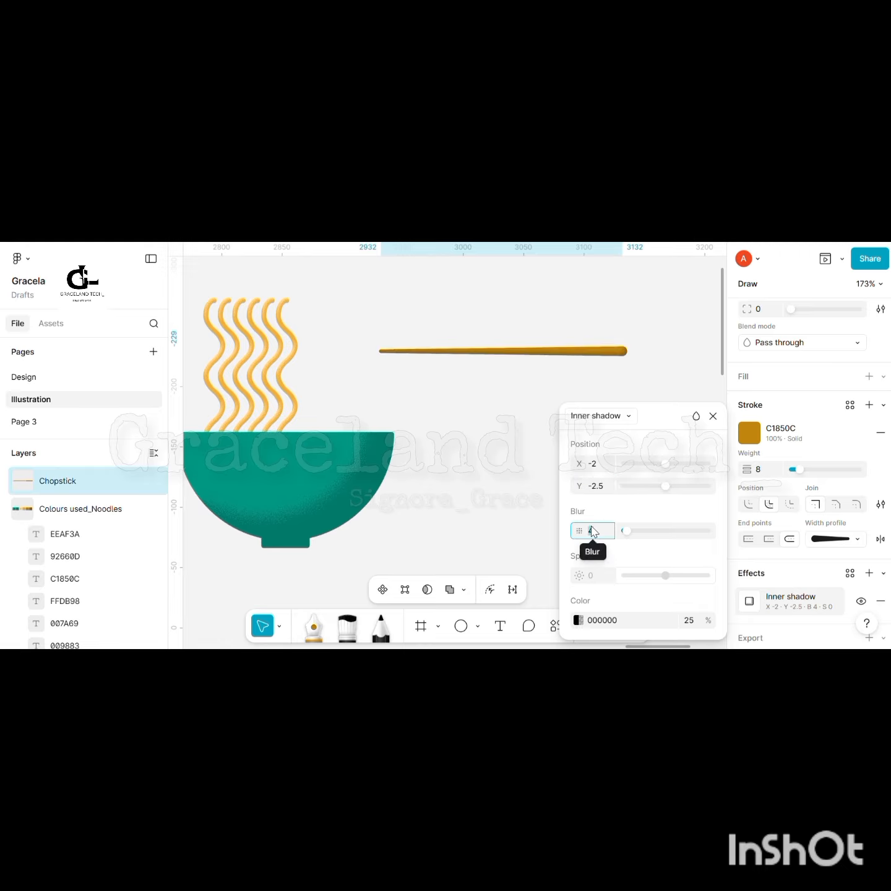
type("0")
- Set the Chopstick's inner shadow colour to 92660D at 10% opacity
left_click(596, 621)
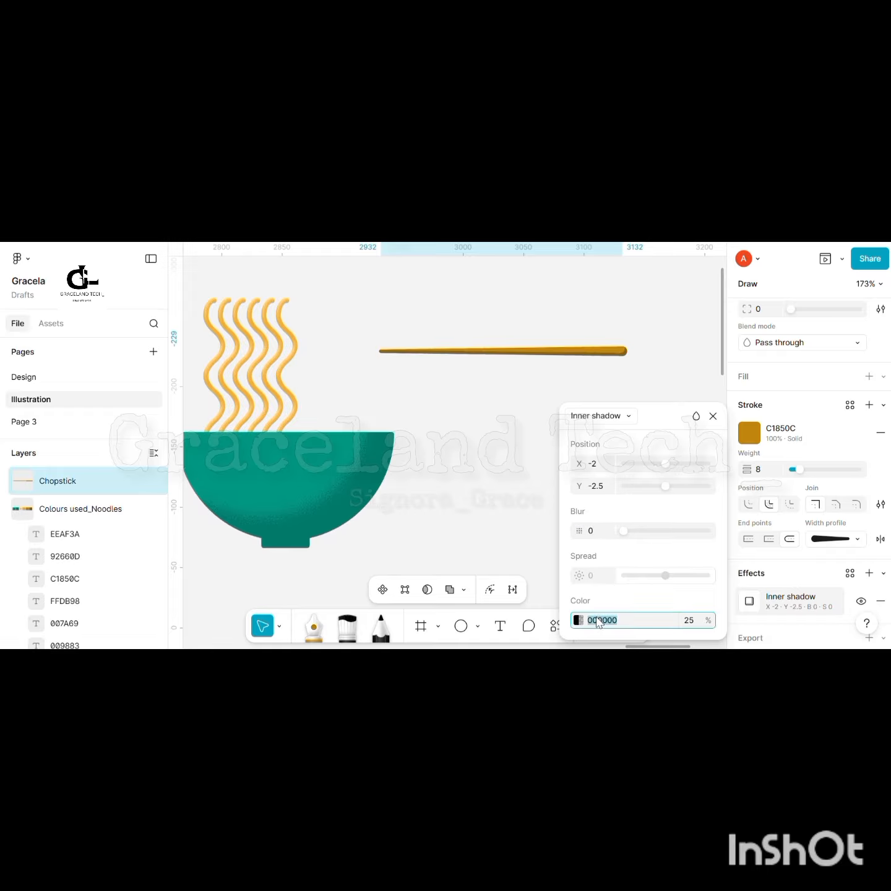
right_click(598, 621)
key("Escape")
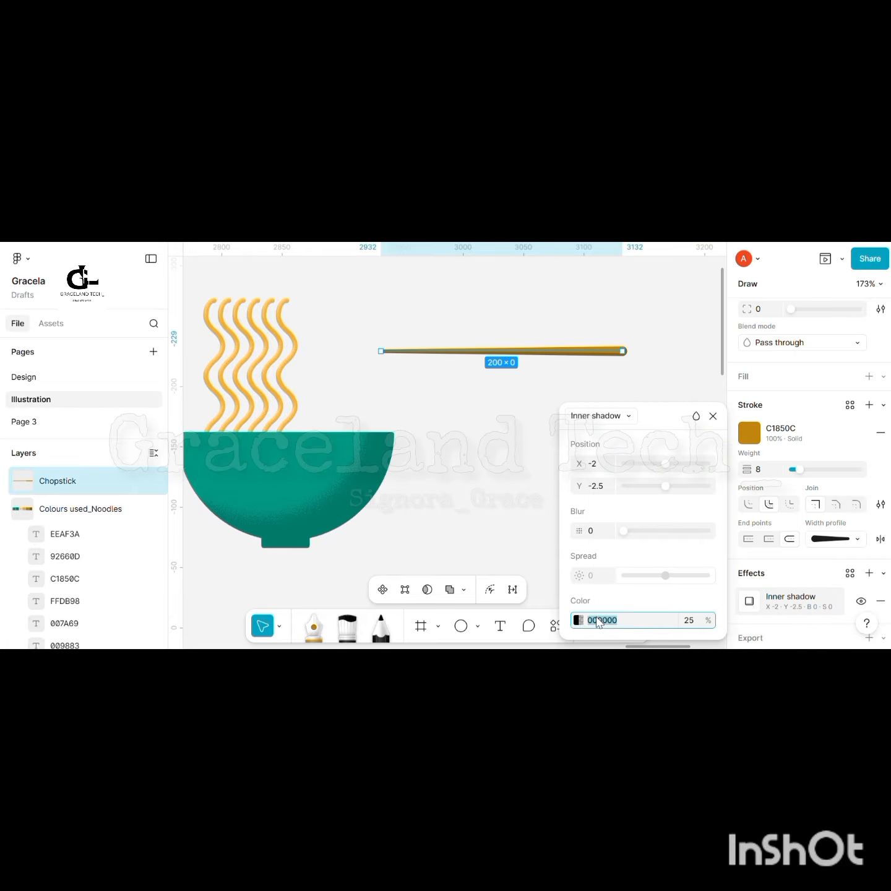
type("92660D")
left_click(699, 621)
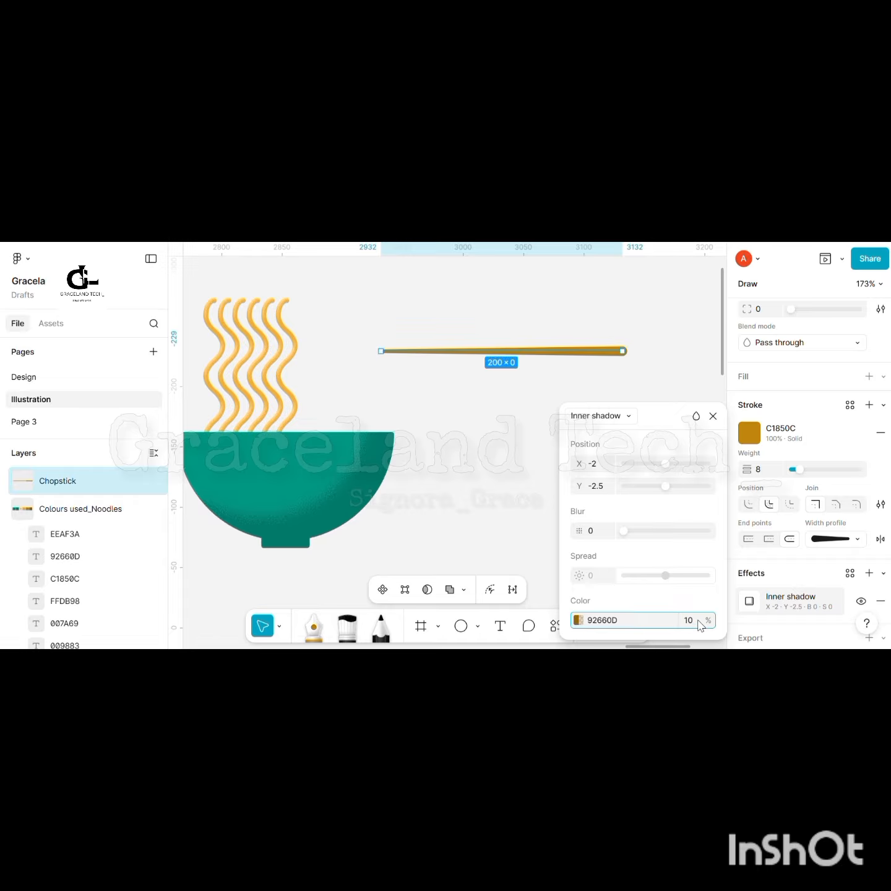
type("10")
key("Return")
key("Escape")
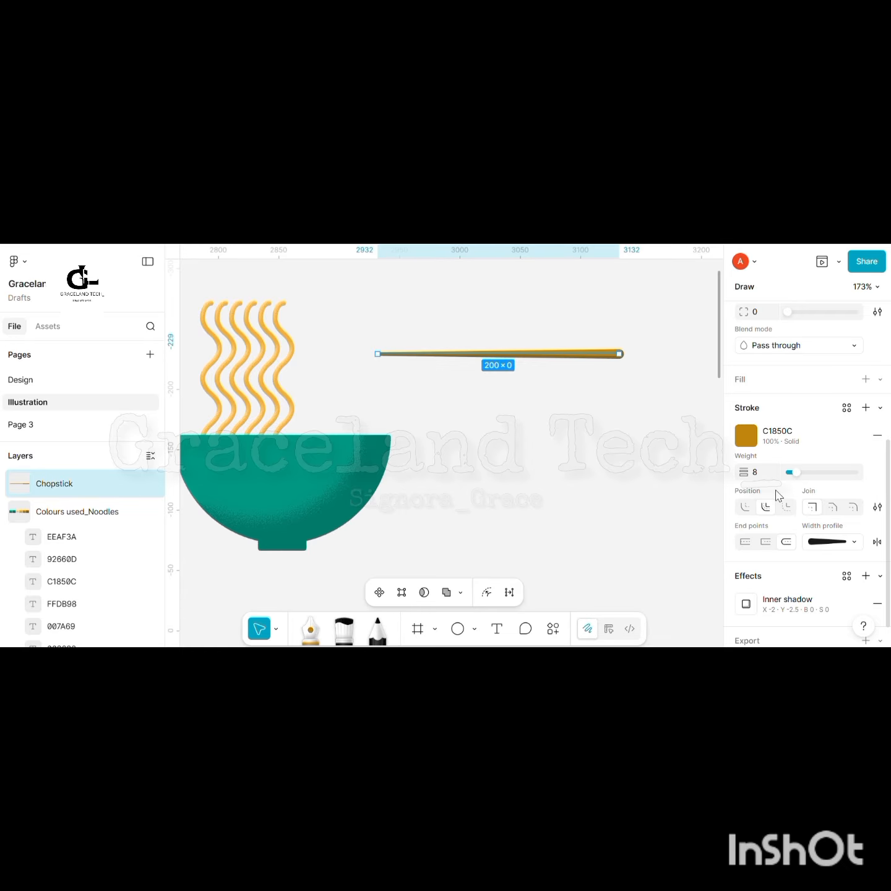
- Add a Texture effect to the Chopstick with size 0.5, clipped to the shape
scroll(799, 527, "down", 1)
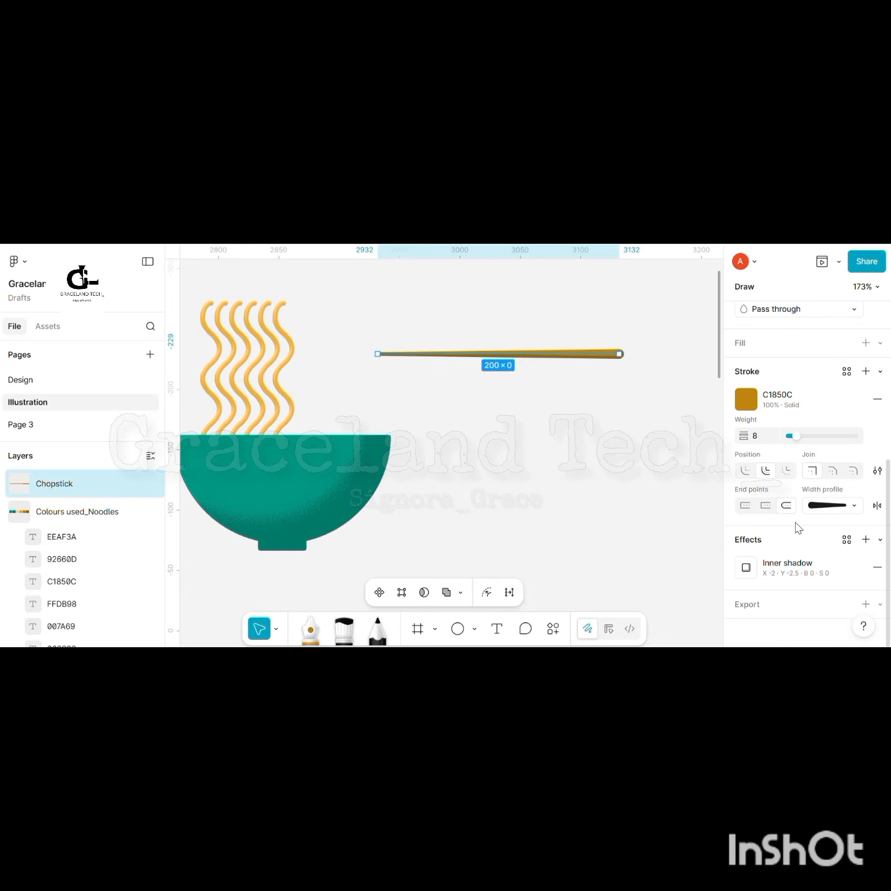
left_click(881, 541)
left_click(817, 496)
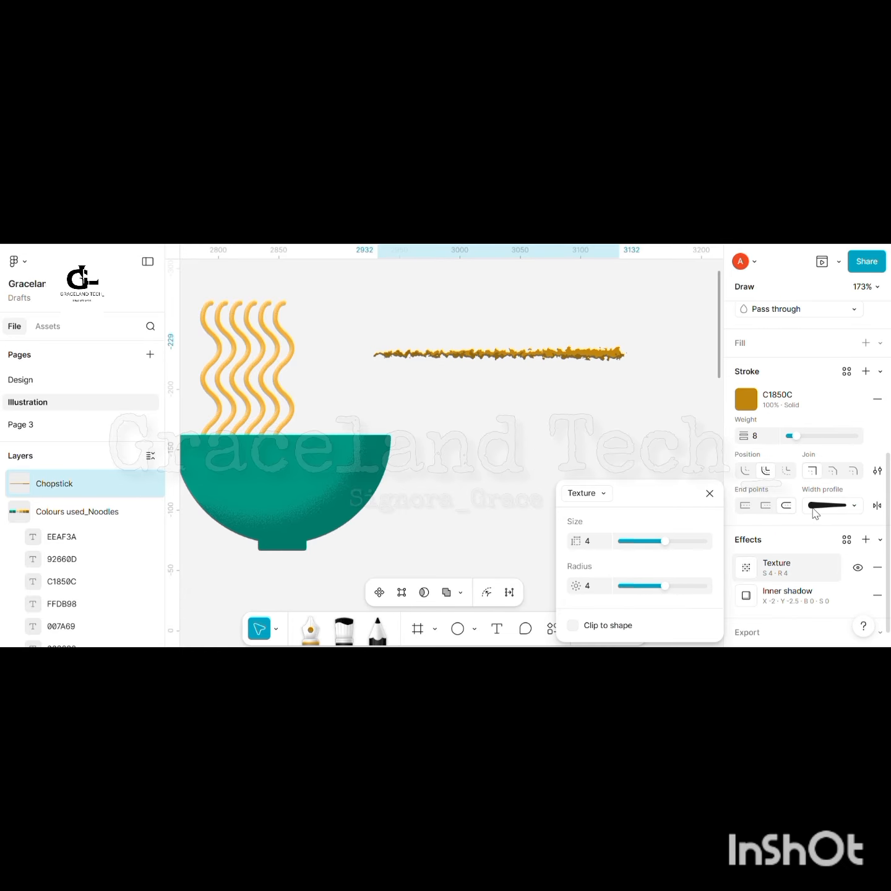
left_click(590, 543)
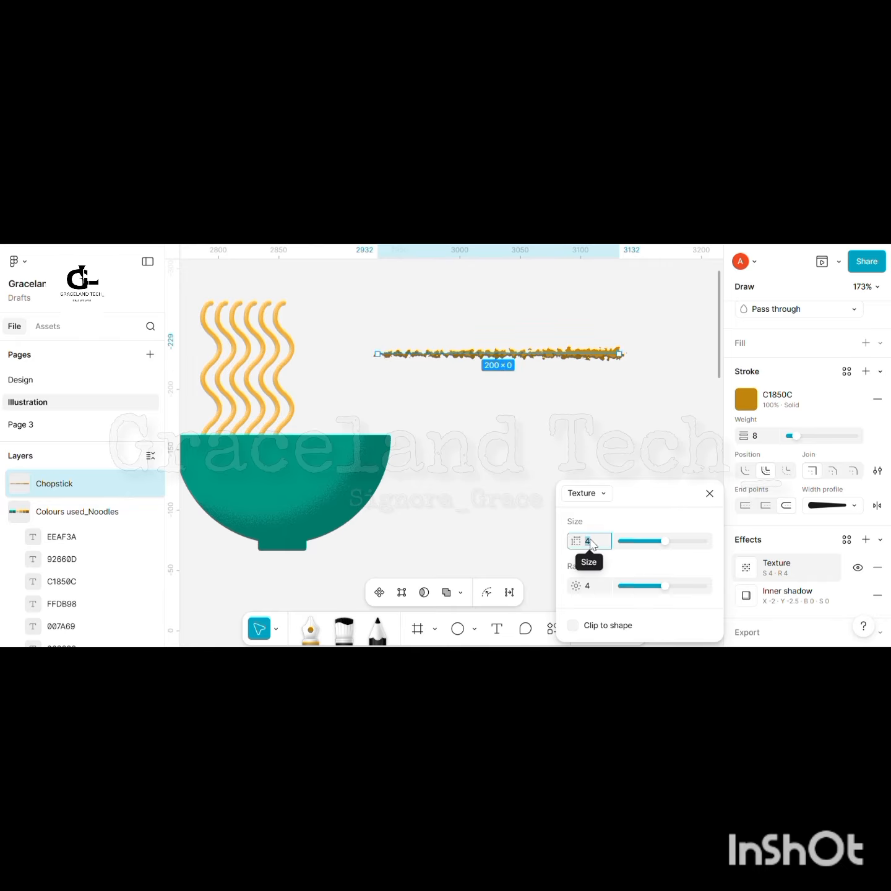
type("0.5")
left_click(573, 627)
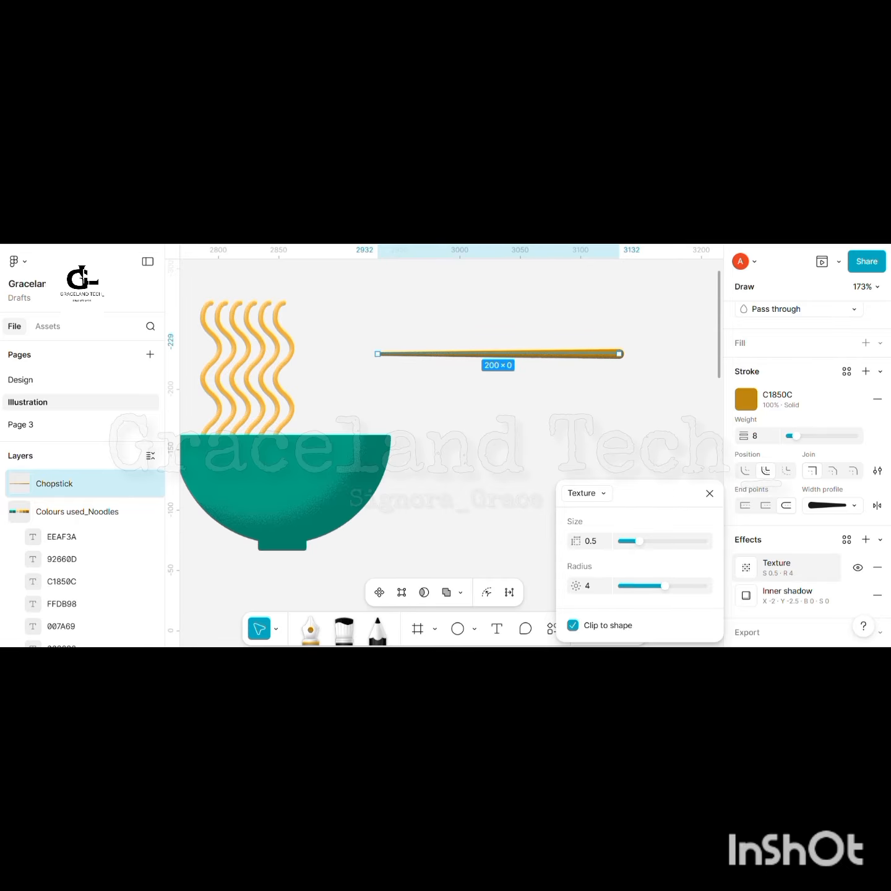
left_click(711, 494)
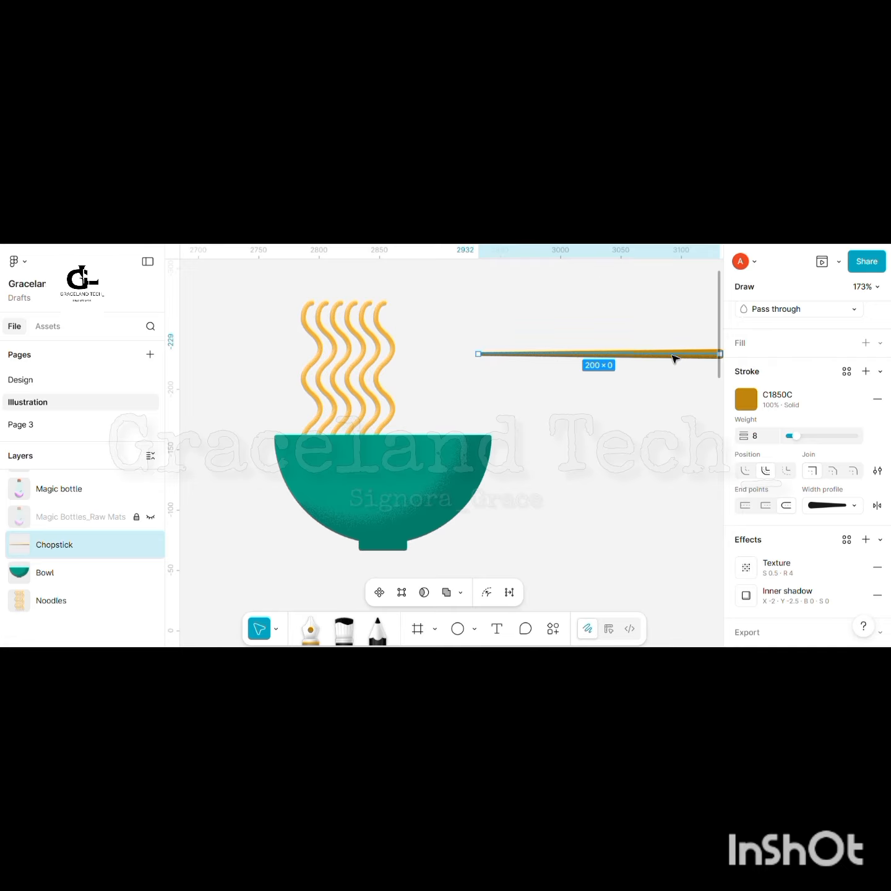
- Move the Chopstick across the upper part of the noodles and duplicate it in place
left_click_drag(675, 358, 505, 348)
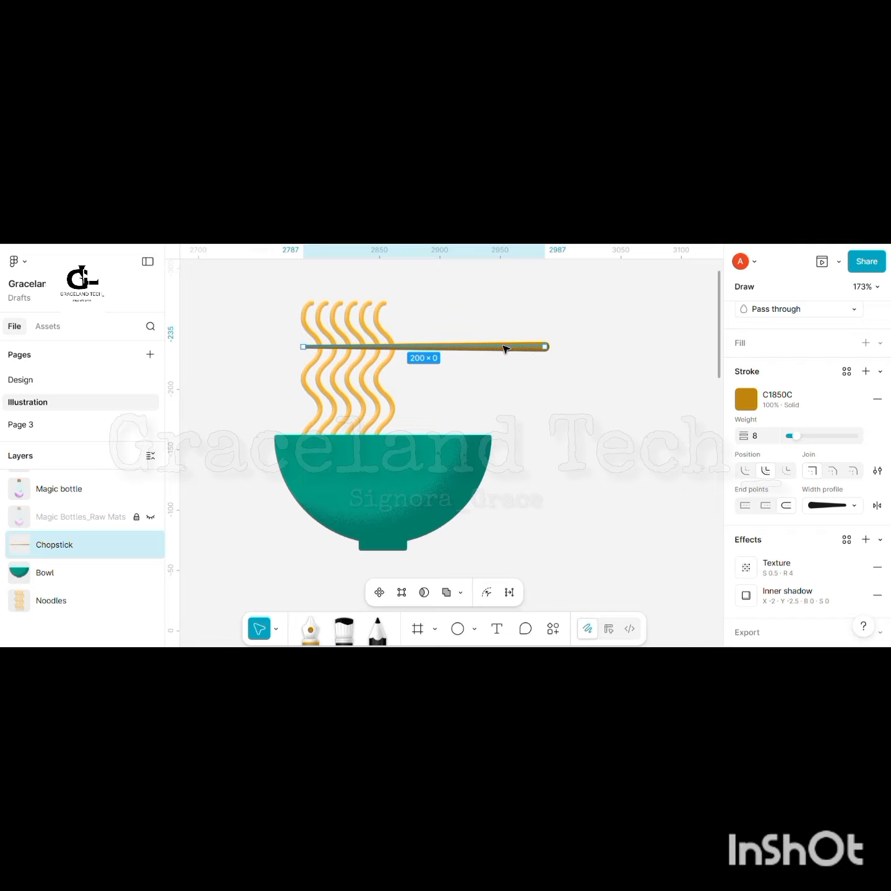
key("ctrl+d")
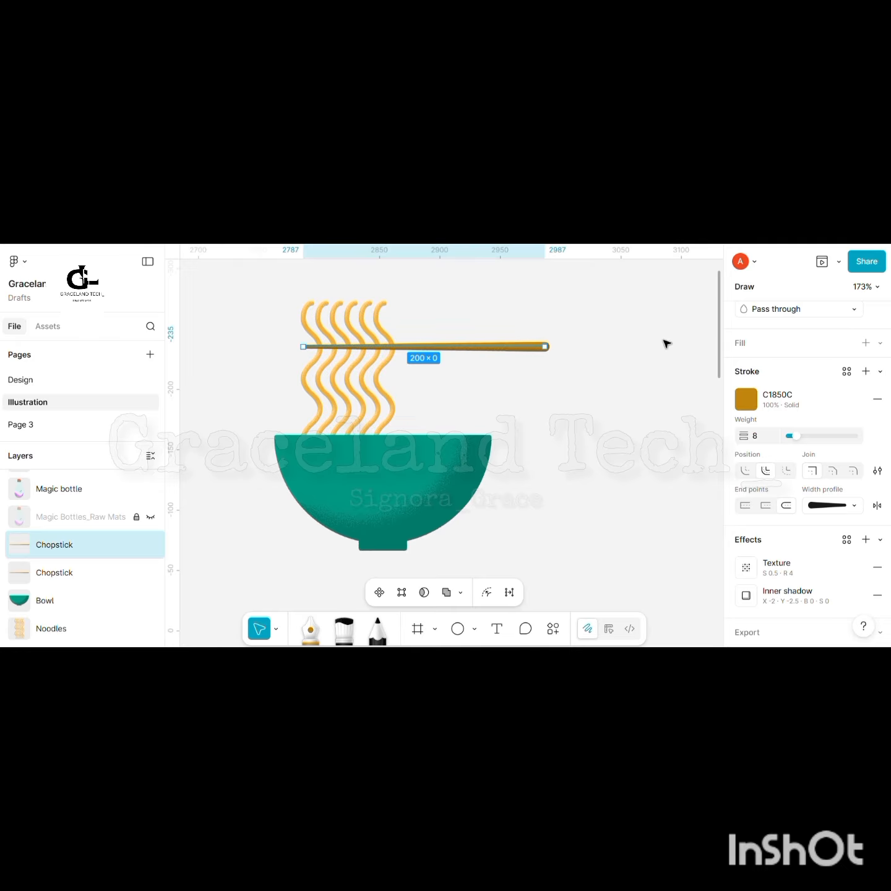
- Rotate the duplicated chopstick by 5°
scroll(770, 368, "up", 5)
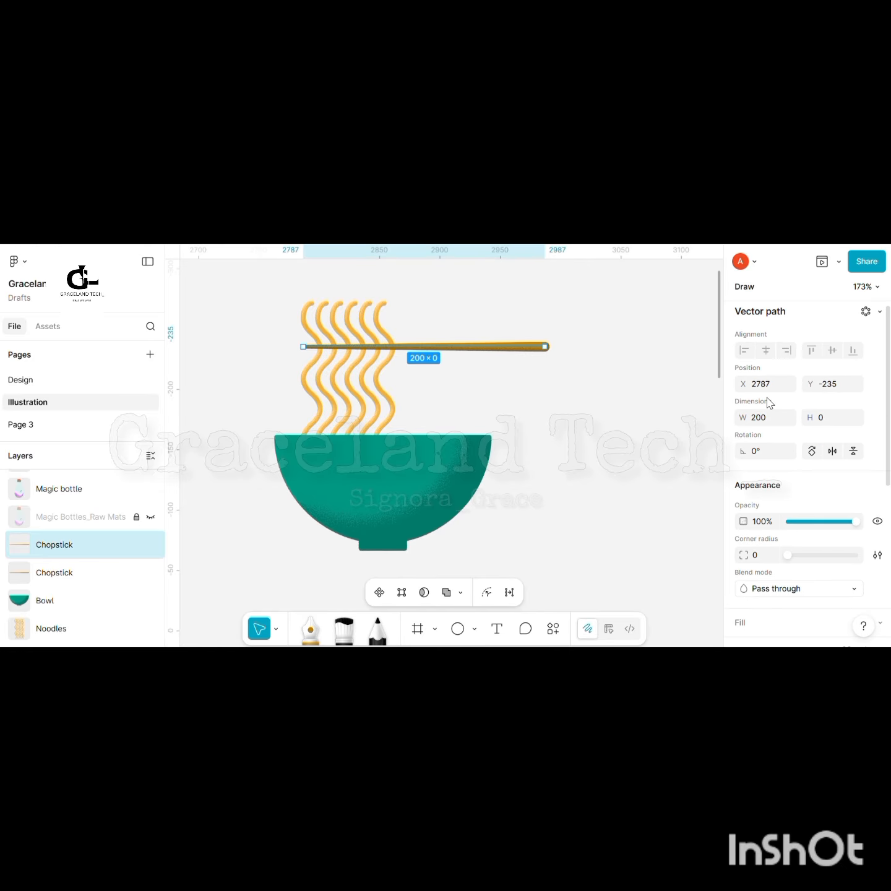
left_click(761, 449)
type("5")
key("Return")
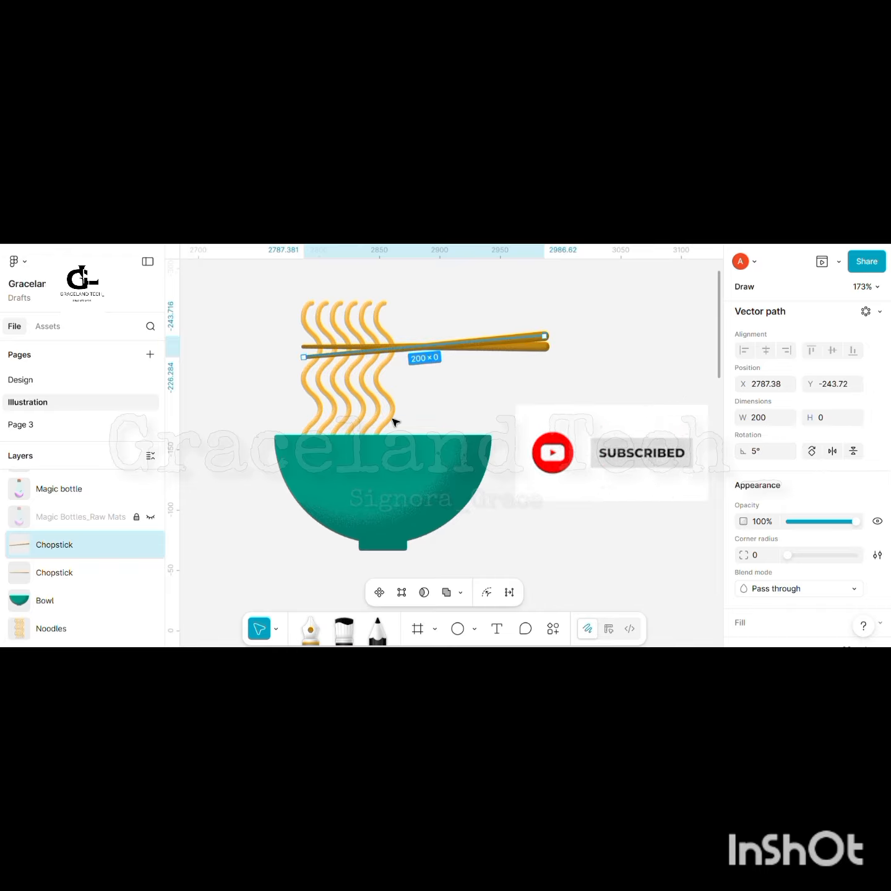
- Rename the rotated chopstick's layer as Chopstick_5d
double_click(70, 544)
left_click(88, 554)
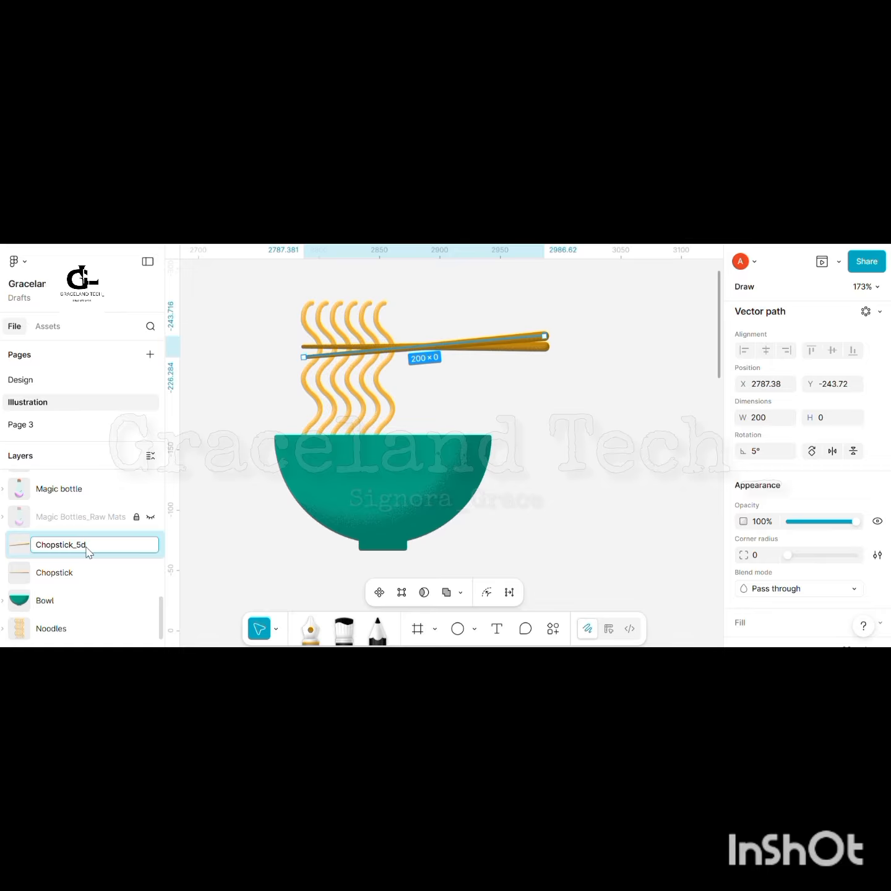
key("Return")
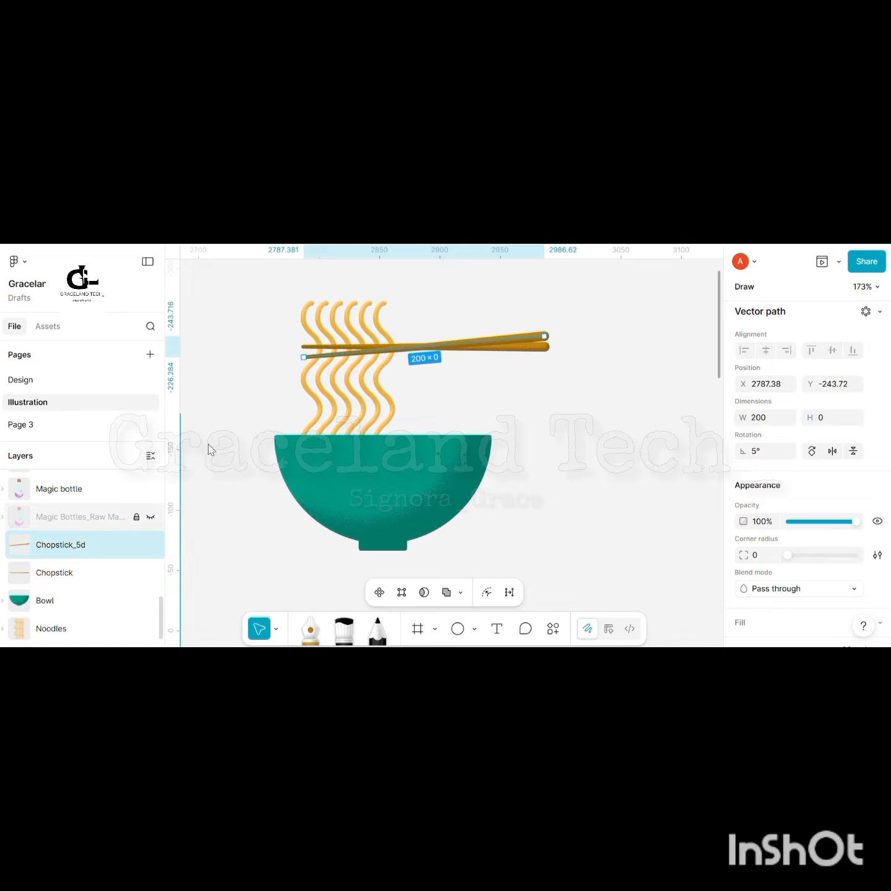
- Send Chopstick_5d to the back so it sits behind the noodles and the bowl
right_click(496, 347)
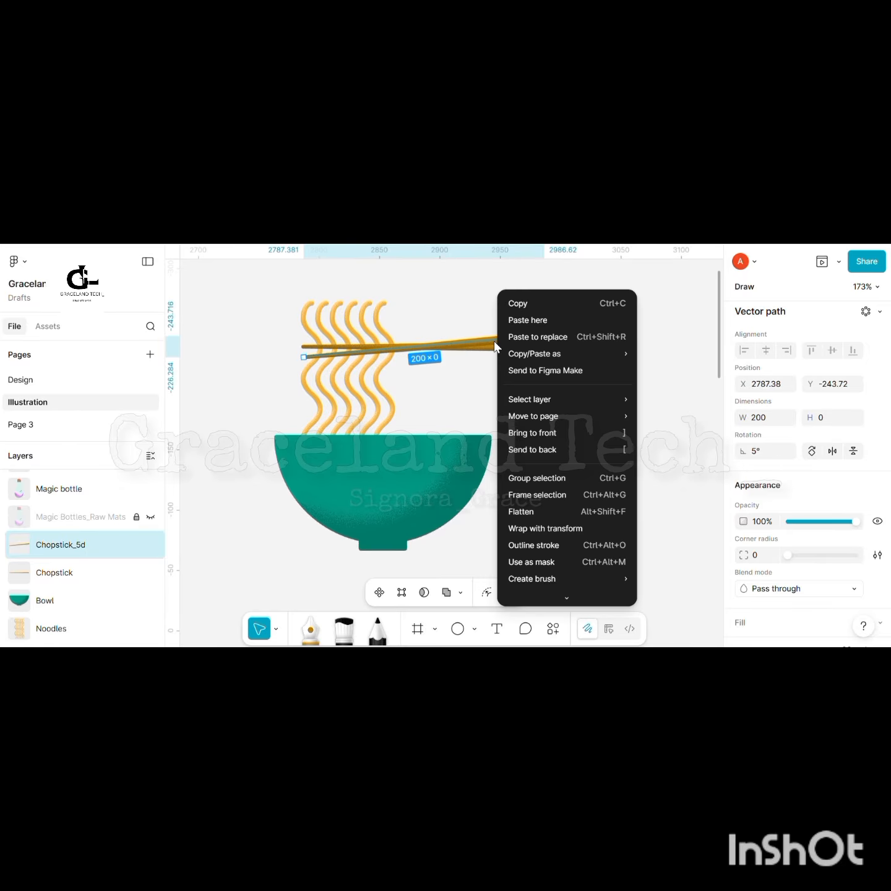
left_click(529, 450)
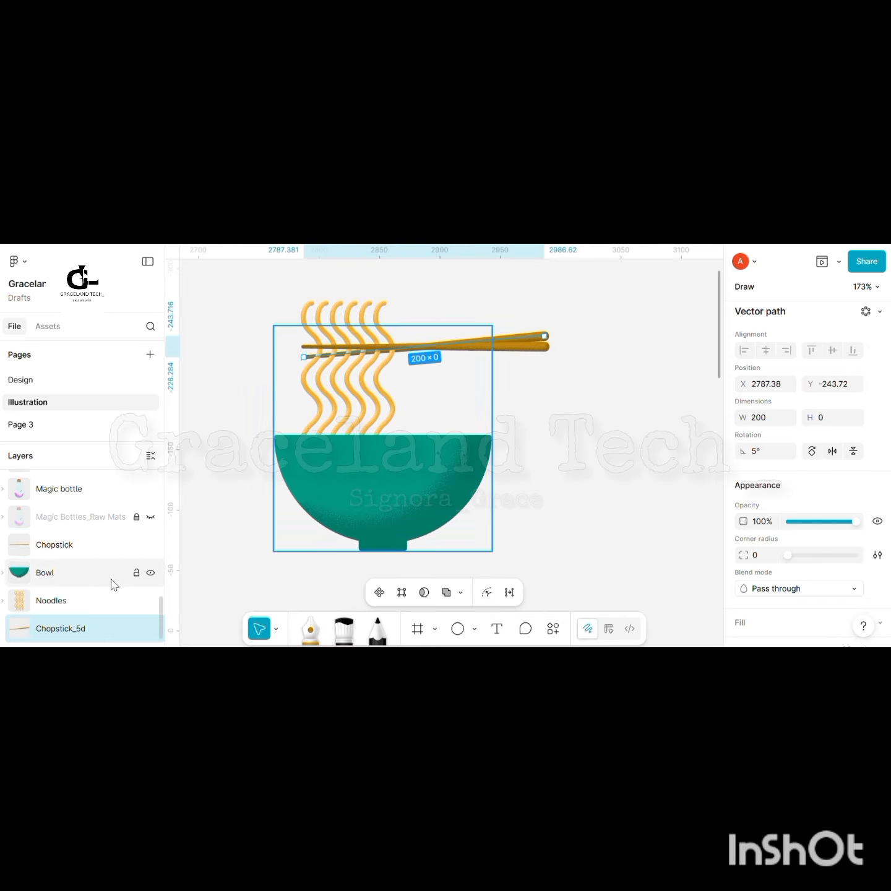
scroll(104, 618, "down", 2)
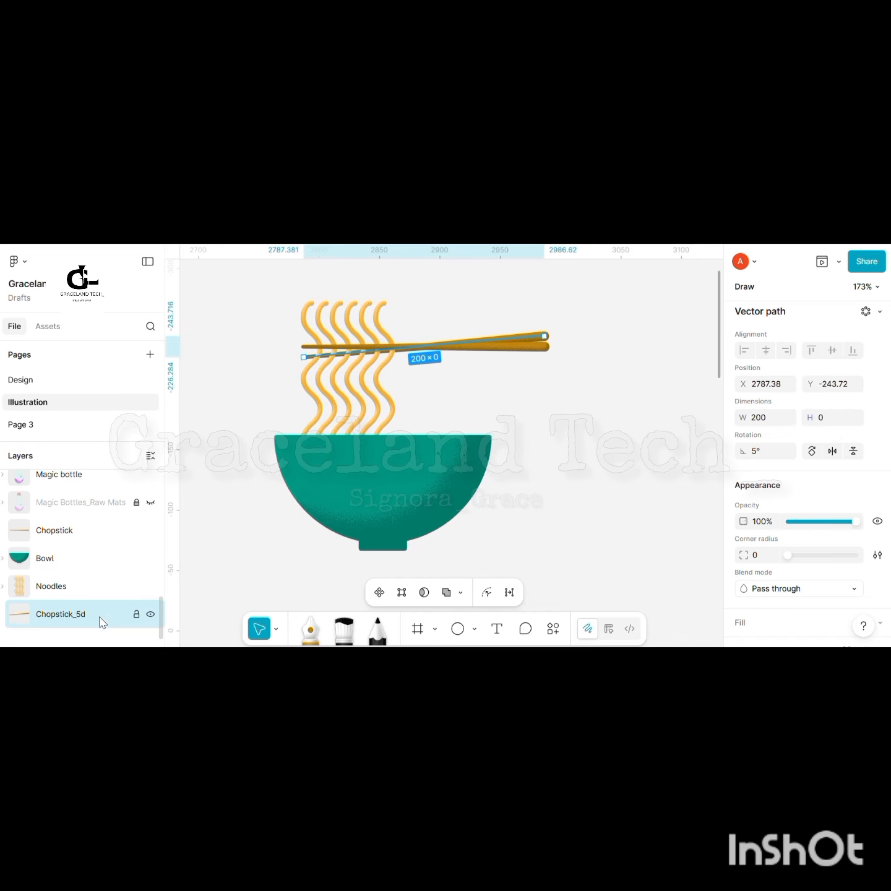
- Rotate both chopsticks together so their thick ends tilt upward, bringing Chopstick_5d to about 16.8°
left_click(93, 518, "ctrl")
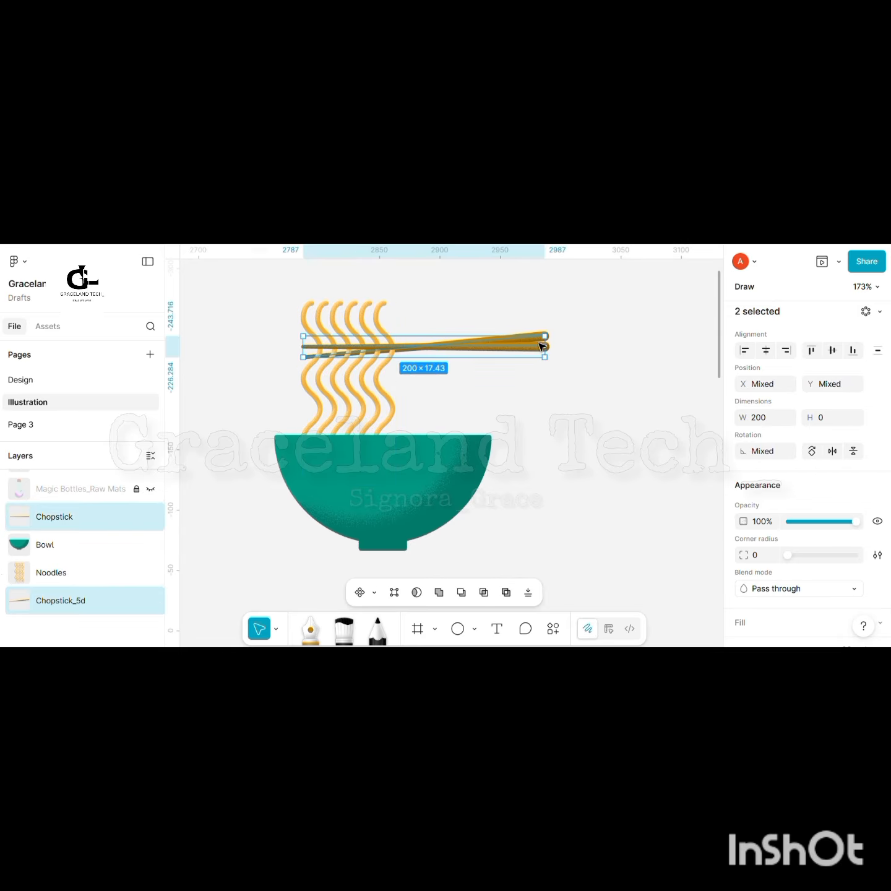
left_click_drag(536, 347, 531, 292)
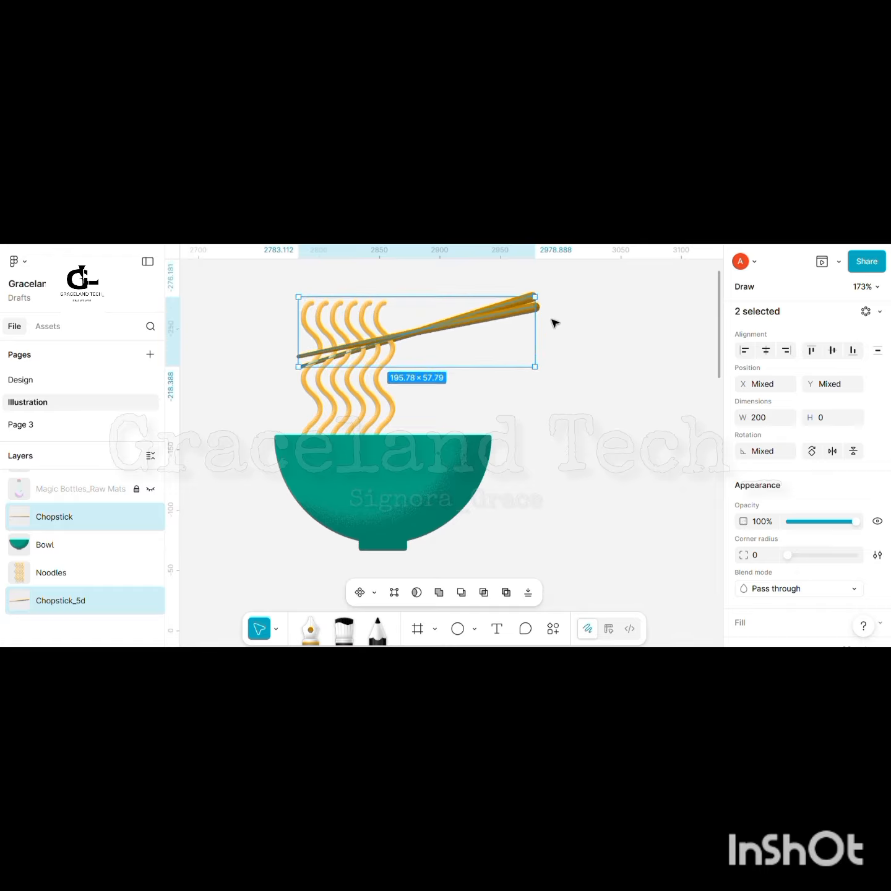
scroll(743, 505, "down", 5)
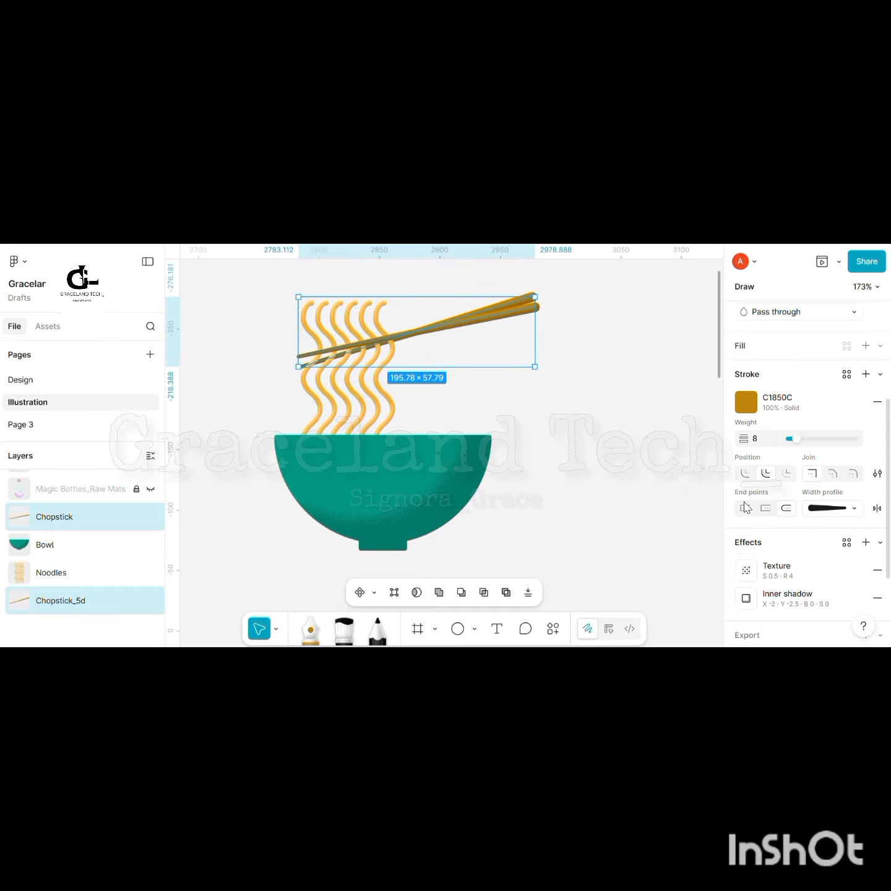
scroll(745, 505, "up", 5)
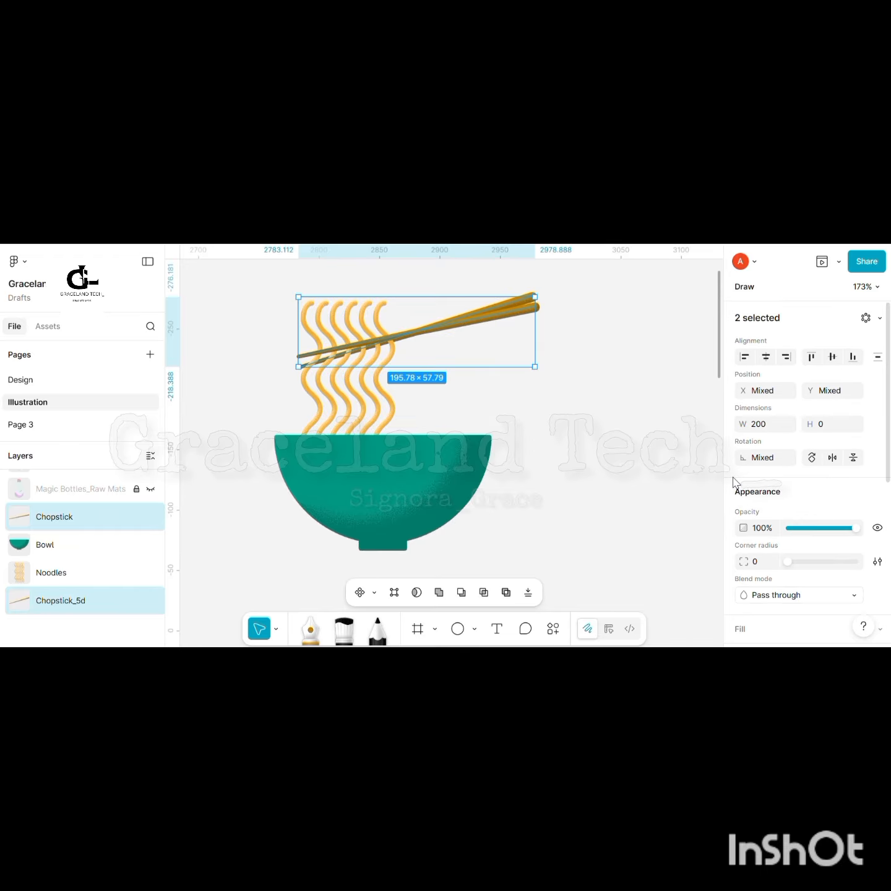
key("Escape")
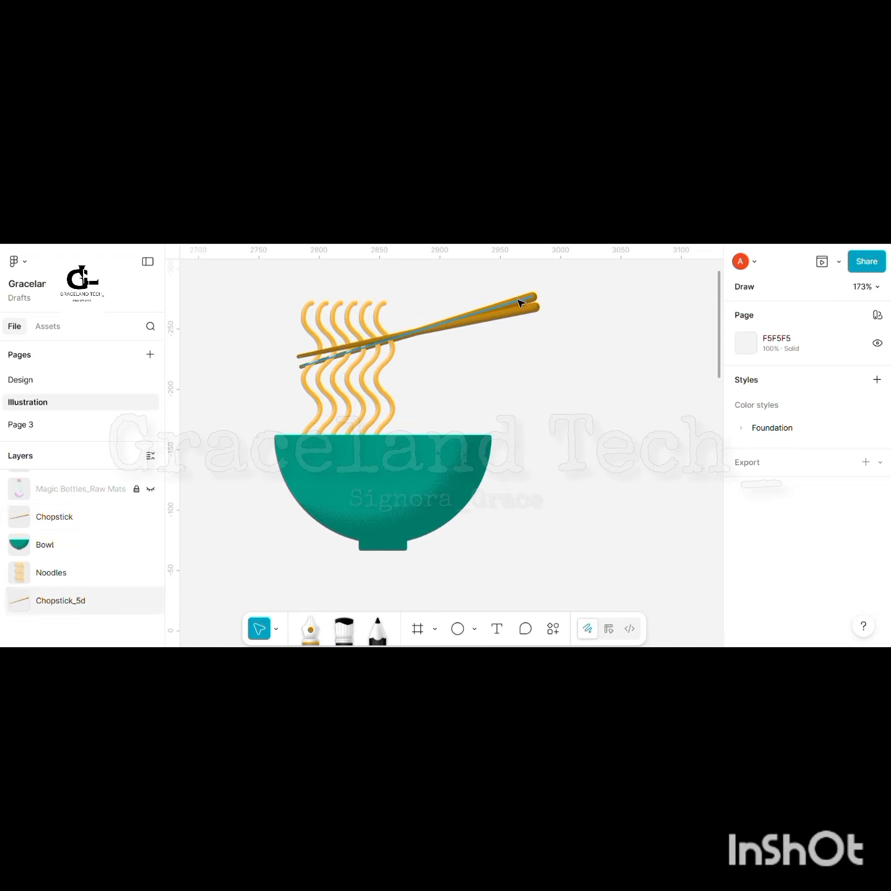
- Move Chopstick_5d above the other chopstick to X 2780, Y -294, and align the left edges of both chopsticks
left_click_drag(523, 295, 516, 282)
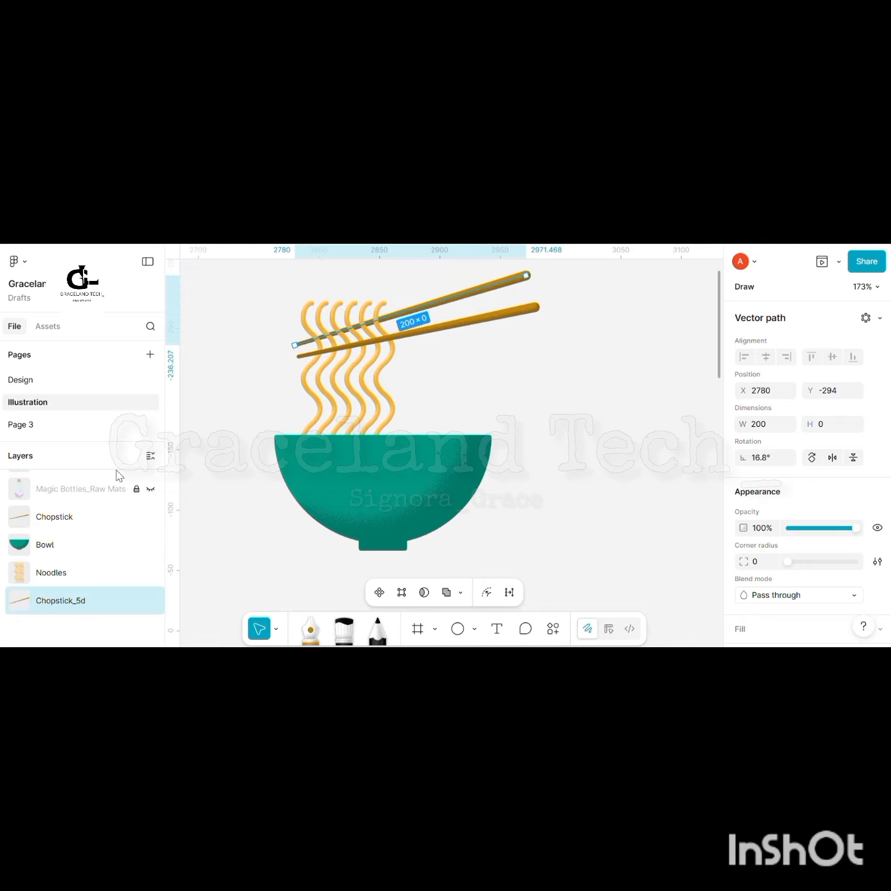
left_click(83, 516, "shift")
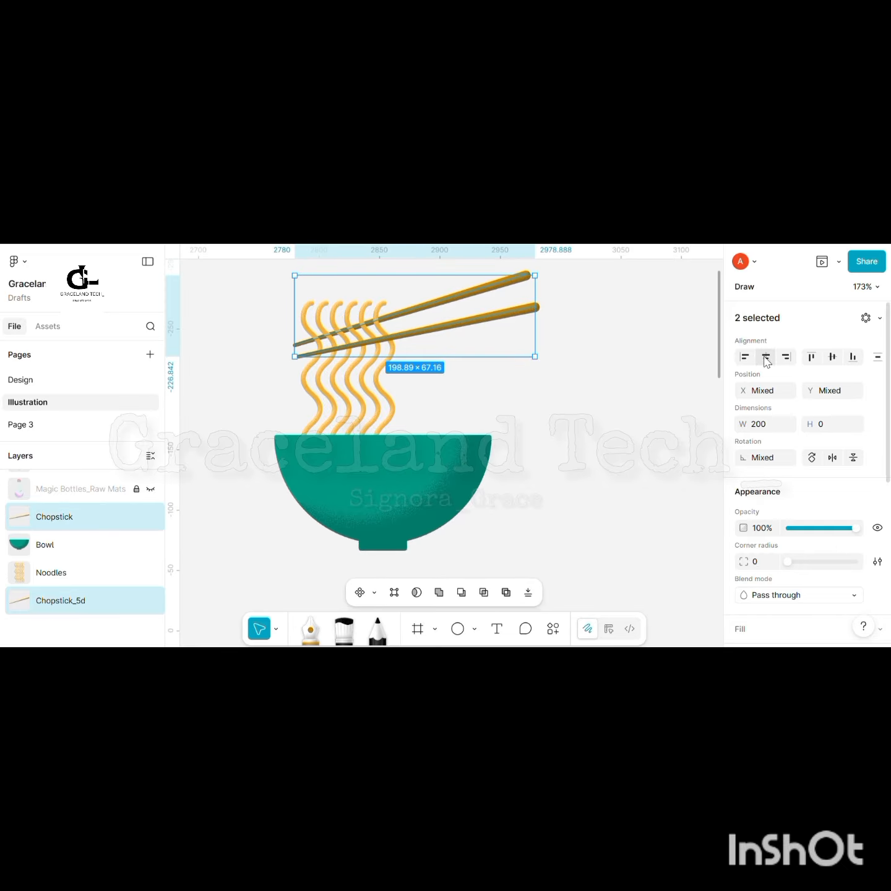
left_click(744, 357)
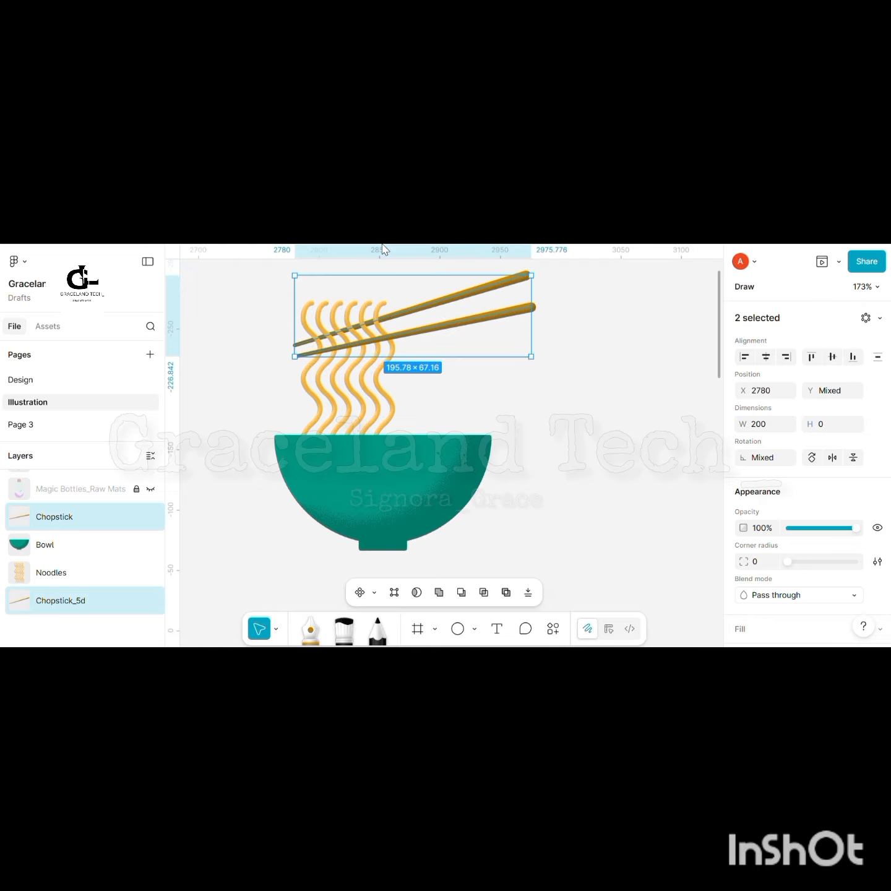
- Move the pair of chopsticks slightly higher across the upper noodles, with their left edges at X 2782
left_click_drag(434, 328, 436, 320)
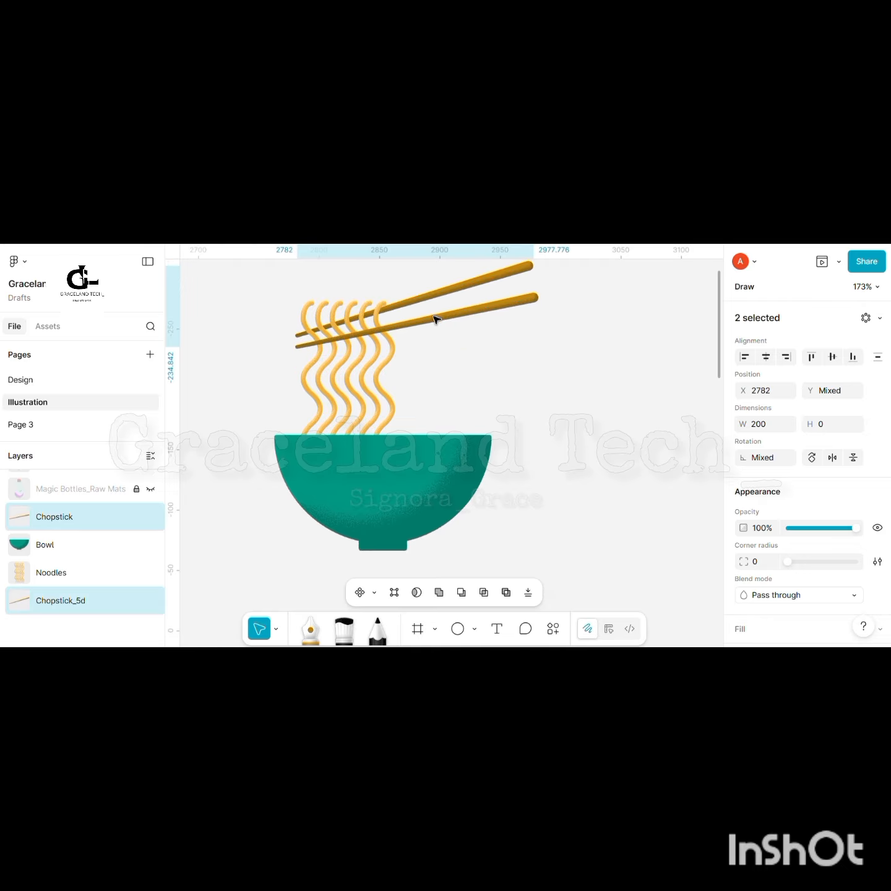
scroll(432, 345, "up", 1)
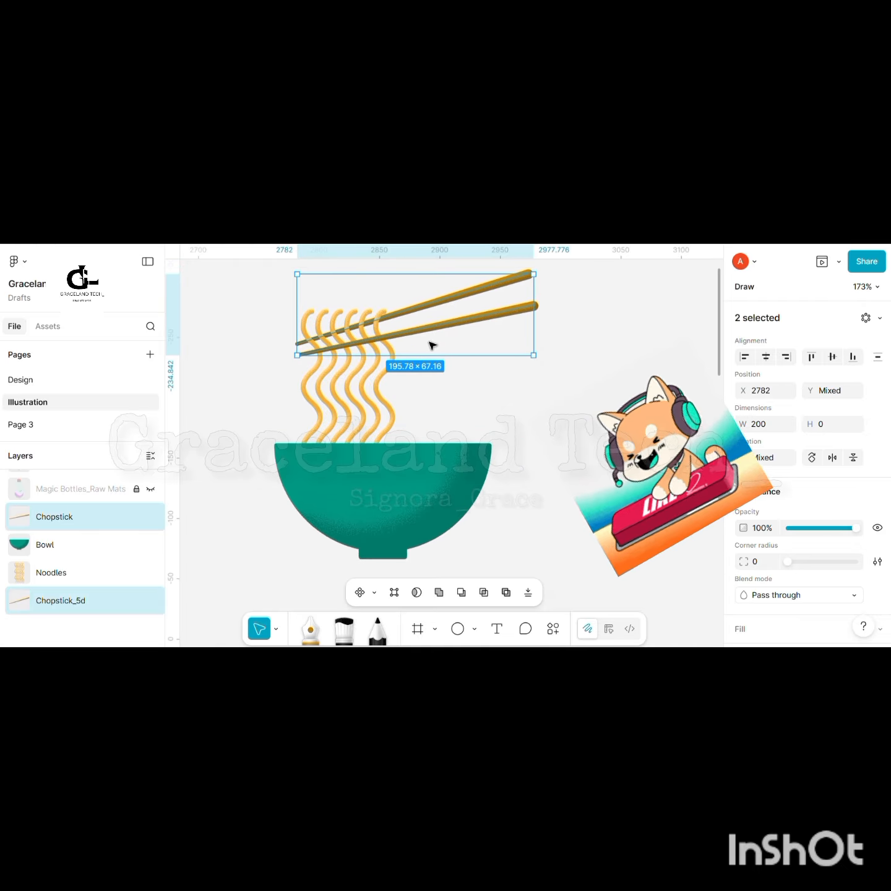